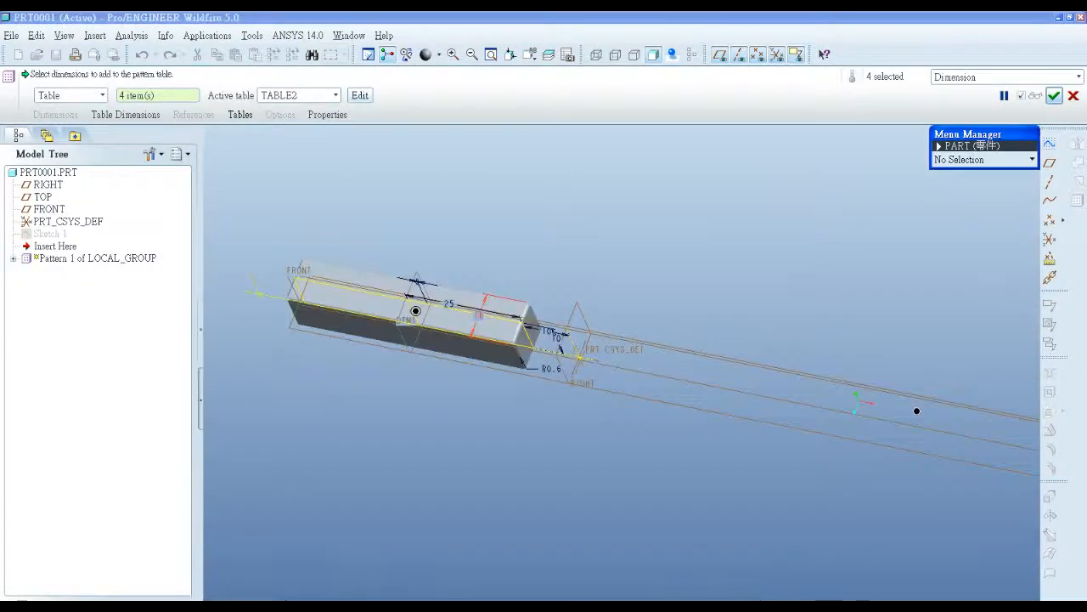
Switch the dimensions displayed on the pattern leader block to their symbolic names.
middle_drag(917, 408, 796, 383)
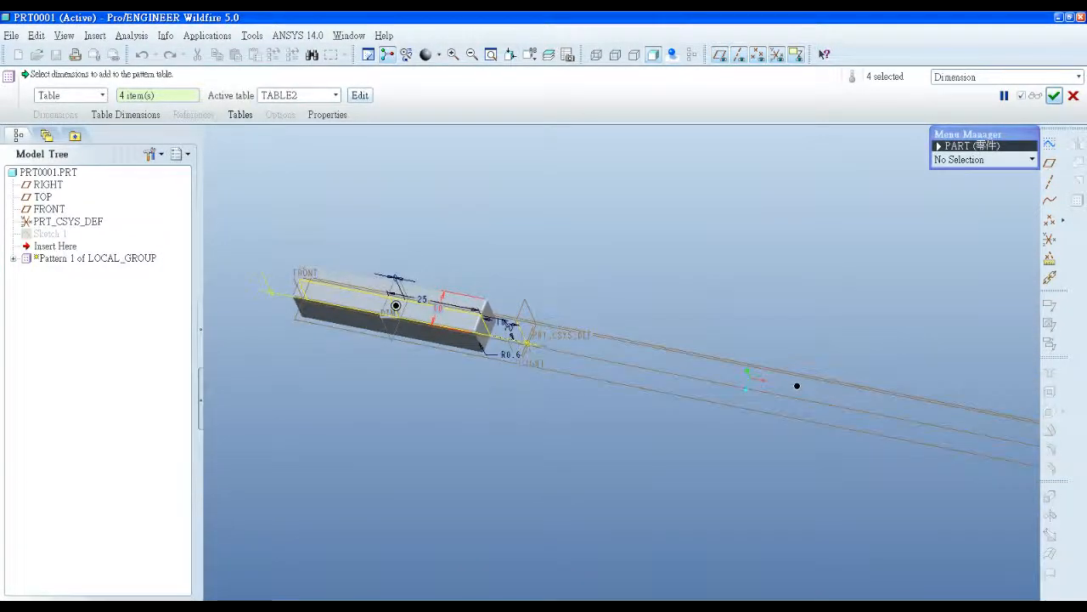
key(alt+n)
key(Escape)
key(Down)
key(Down)
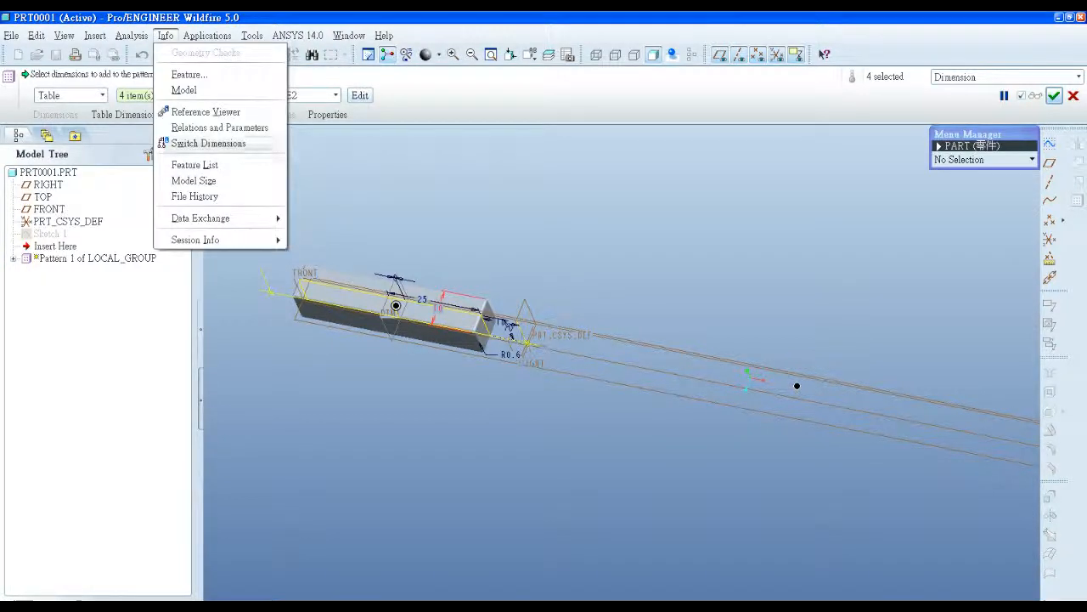
key(Return)
scroll(973, 412, up, 5)
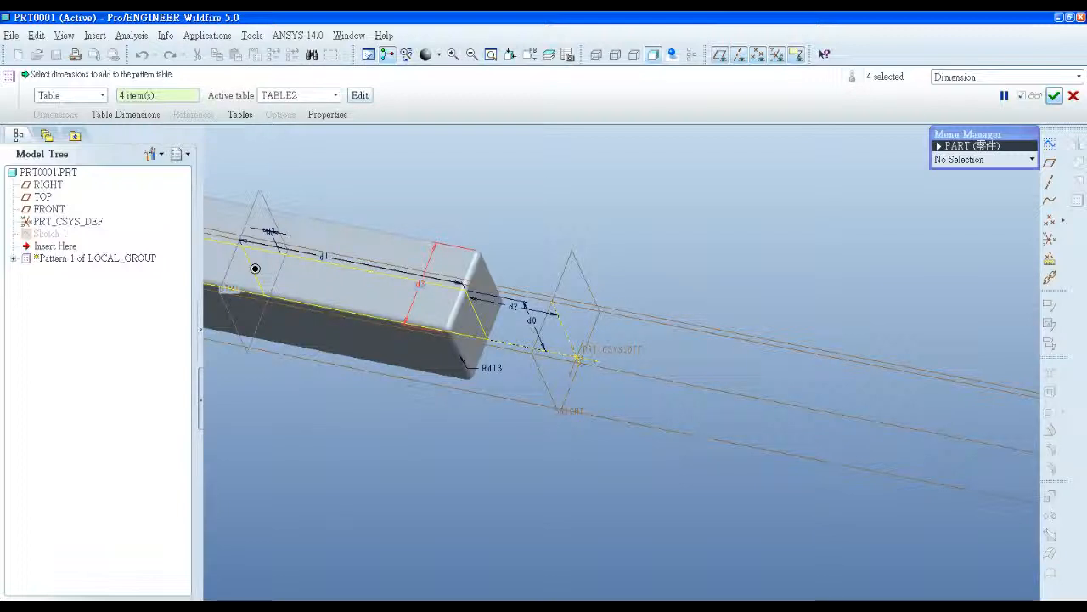
middle_drag(255, 268, 315, 279)
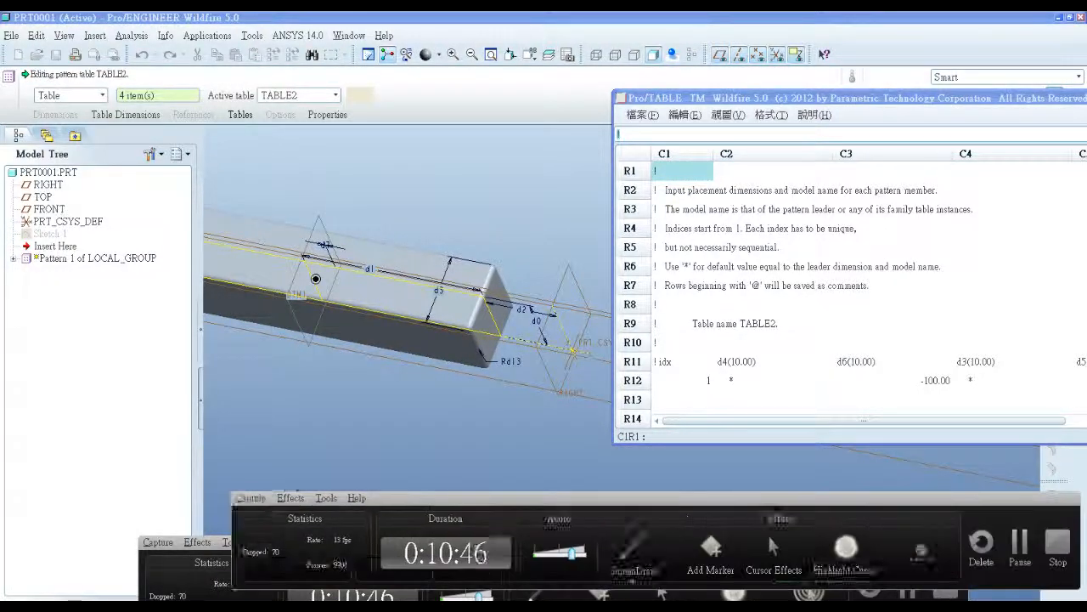
Compare the dimension symbols in the header row of pattern table TABLE2 with those shown on the block.
drag(830, 371, 886, 371)
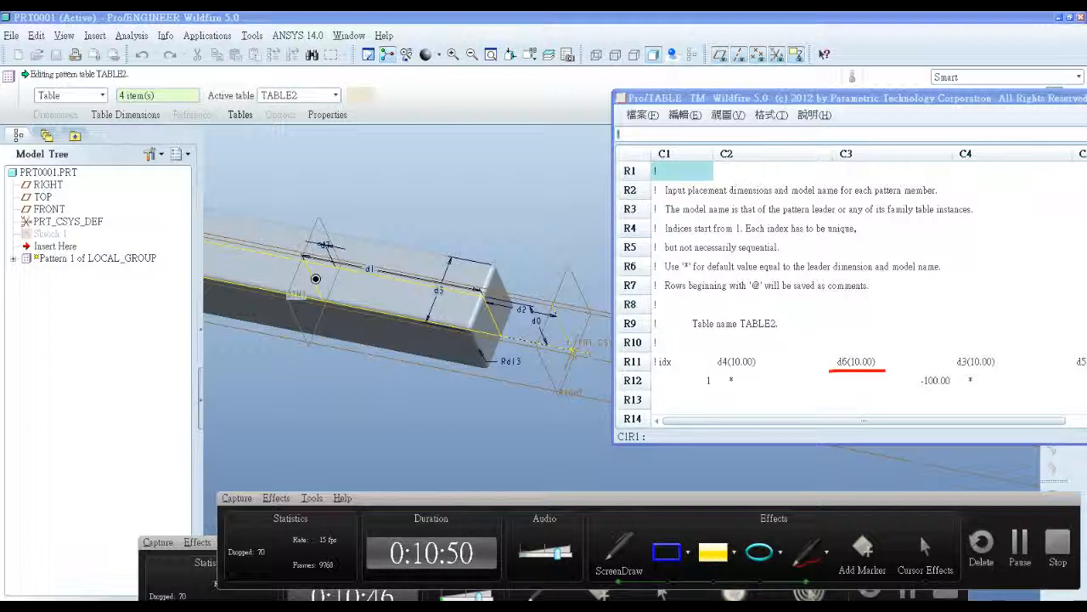
mouse_move(509, 299)
mouse_down()
mouse_move(527, 317)
mouse_move(535, 290)
mouse_up()
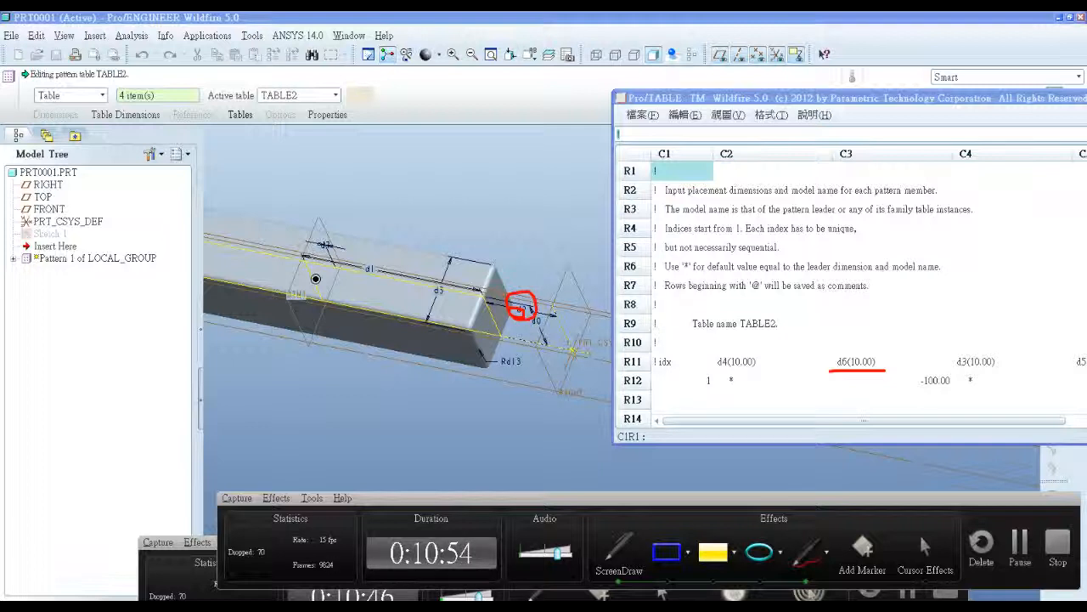
drag(438, 299, 460, 272)
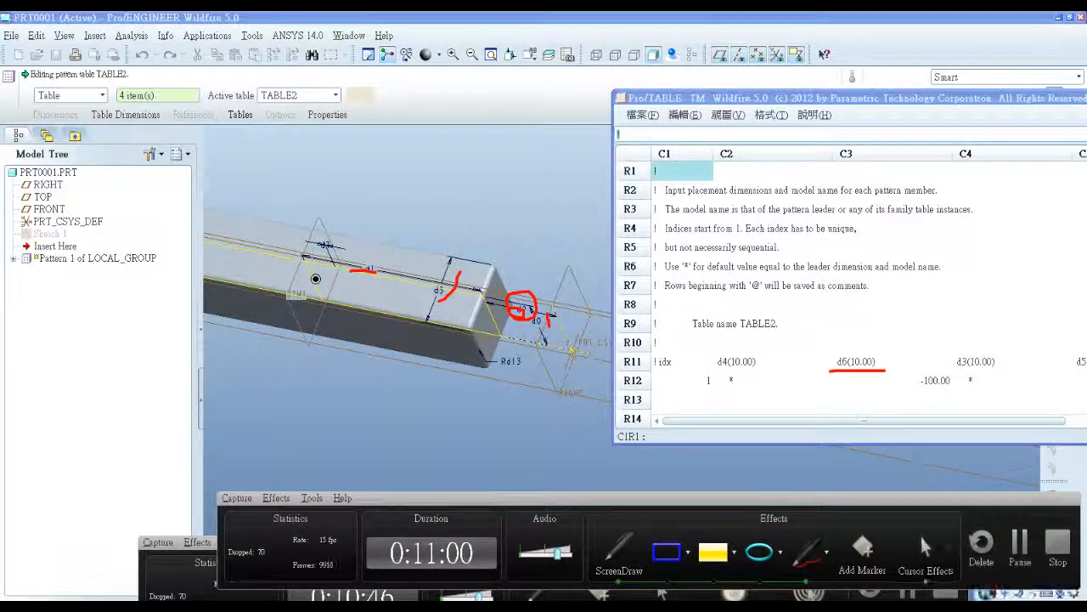
key(Escape)
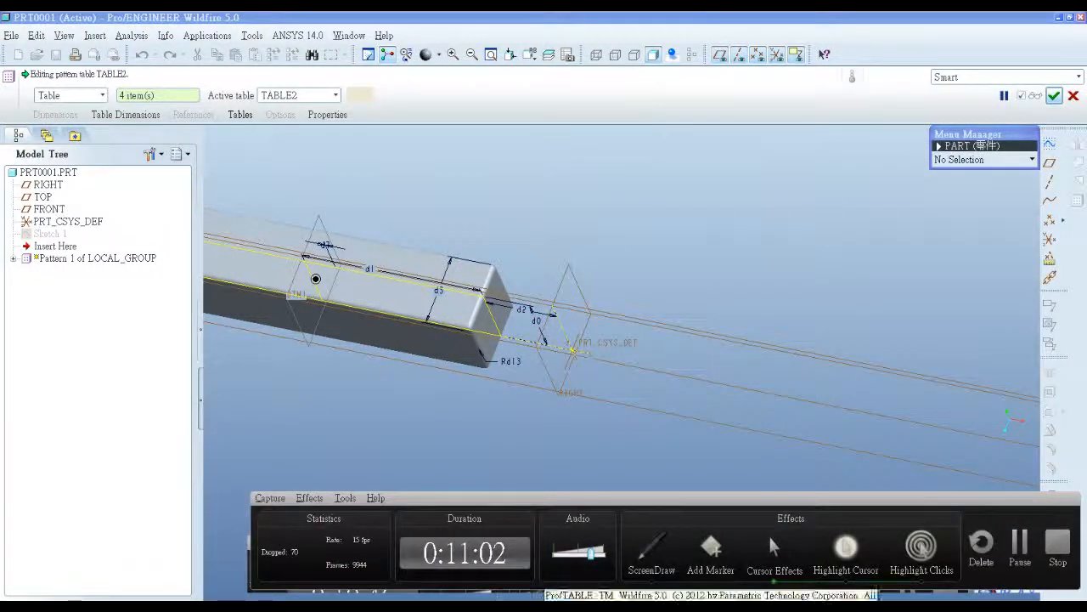
drag(799, 98, 684, 8)
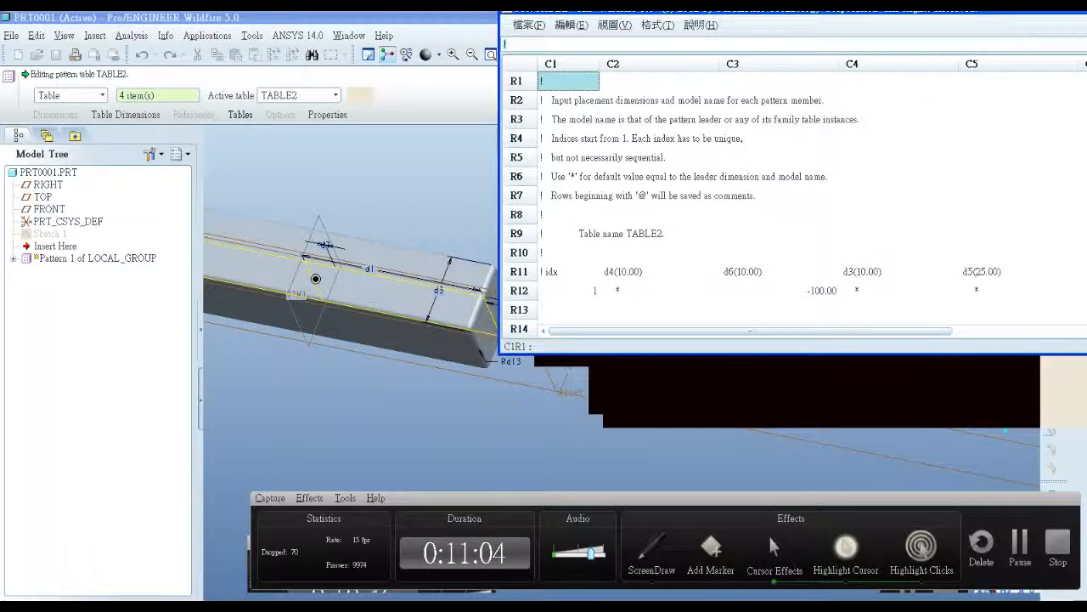
drag(751, 351, 751, 333)
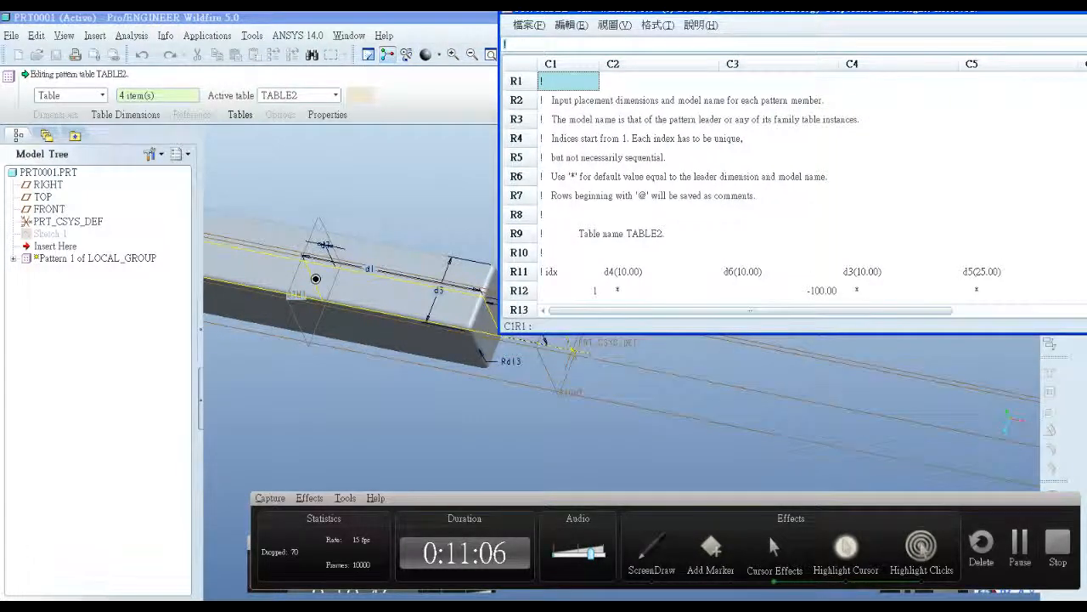
drag(685, 10, 656, 10)
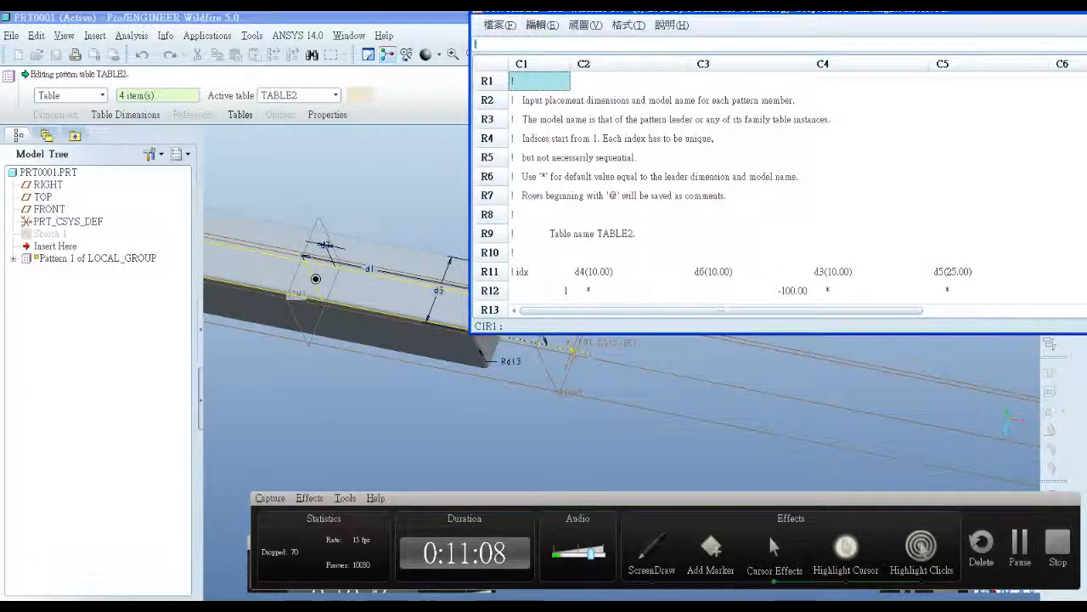
key(ctrl+shift+d)
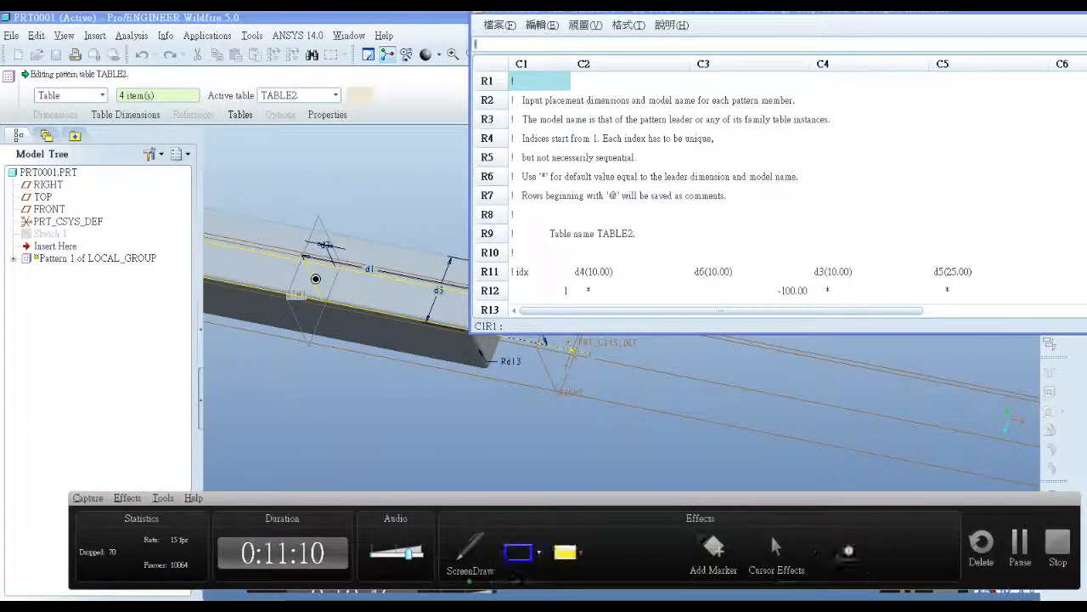
drag(565, 278, 617, 275)
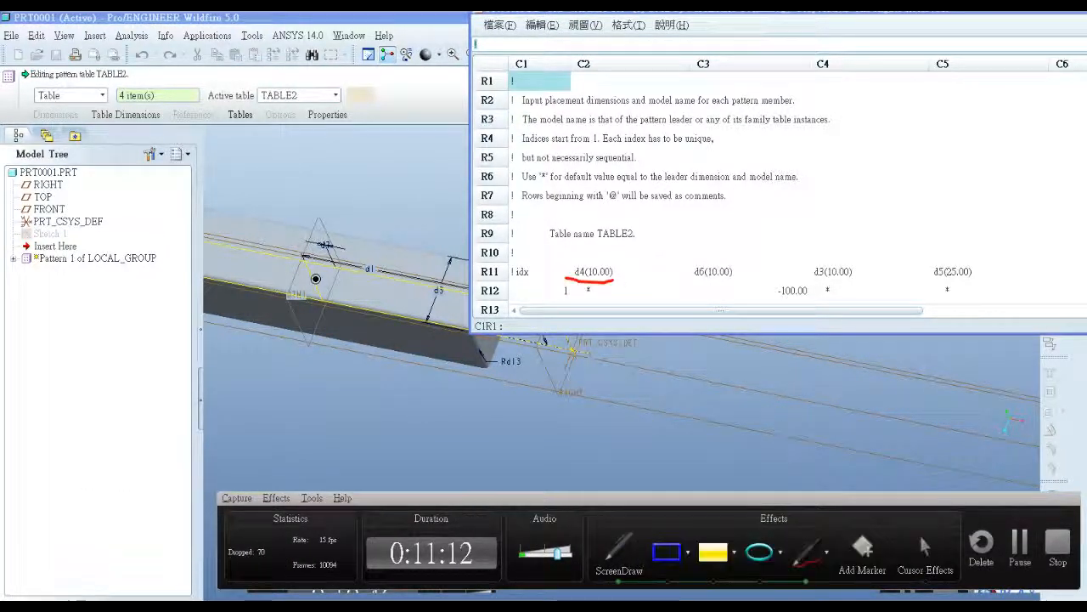
drag(811, 275, 854, 275)
drag(932, 276, 1026, 276)
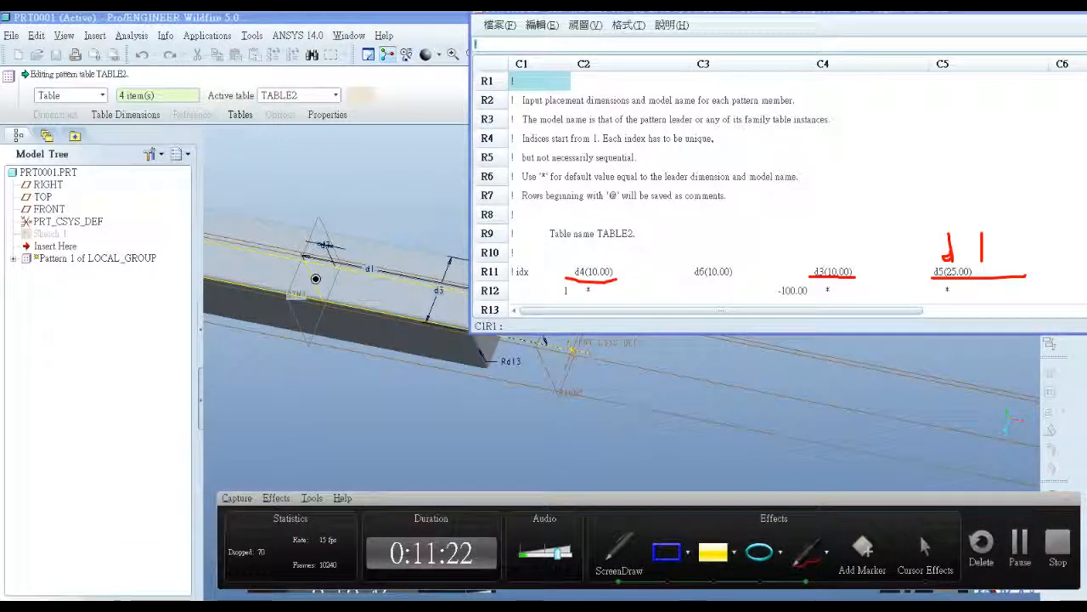
mouse_move(824, 225)
mouse_down()
mouse_move(822, 255)
mouse_move(839, 231)
mouse_move(828, 253)
mouse_up()
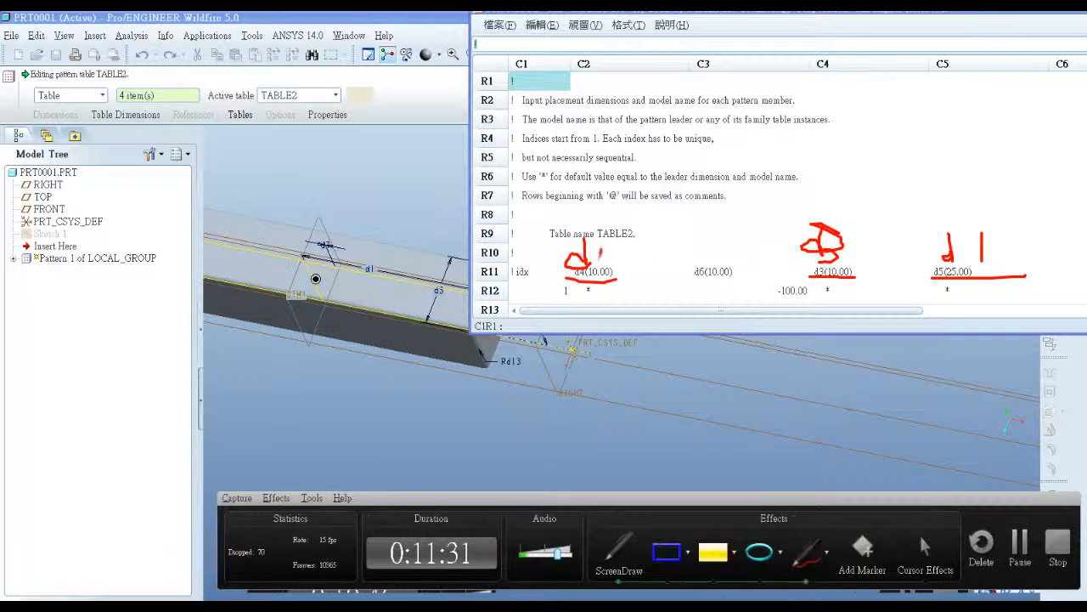
drag(710, 231, 707, 268)
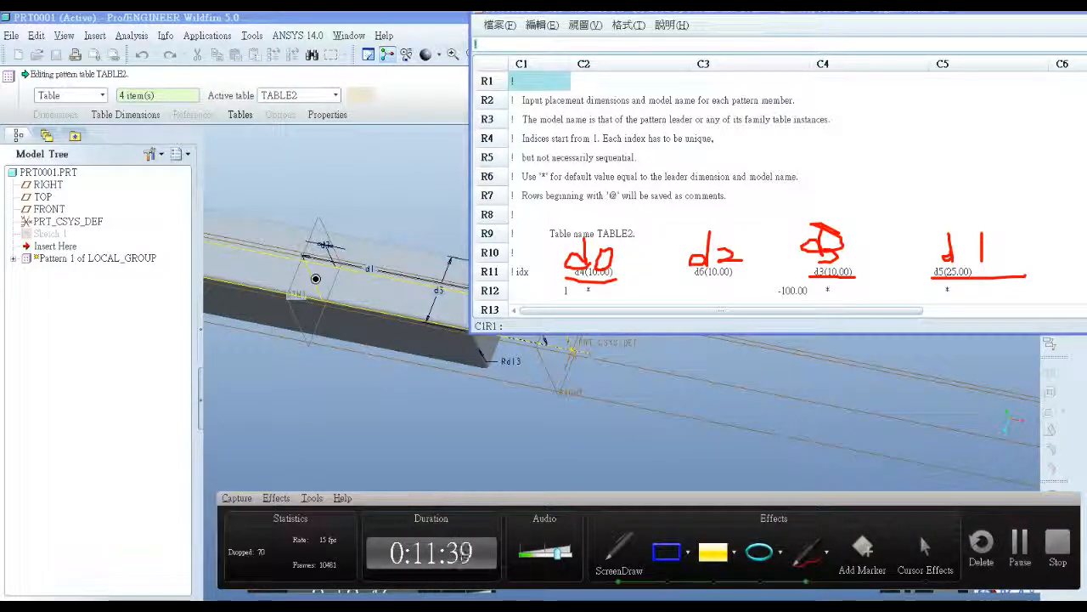
key(Escape)
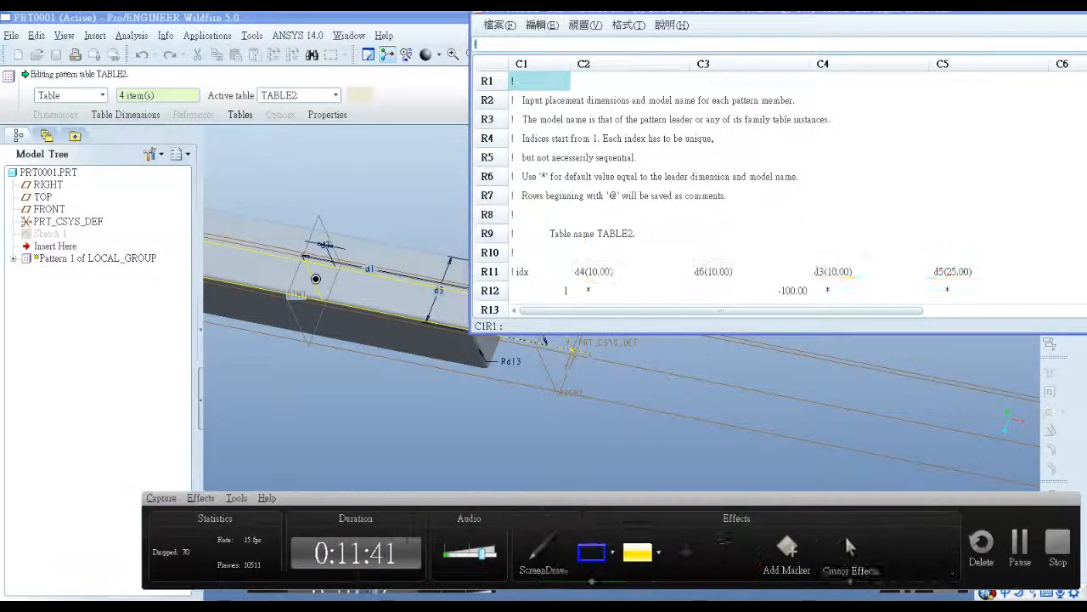
Save pattern table TABLE2 and exit the table editor.
drag(716, 12, 800, 16)
click(584, 28)
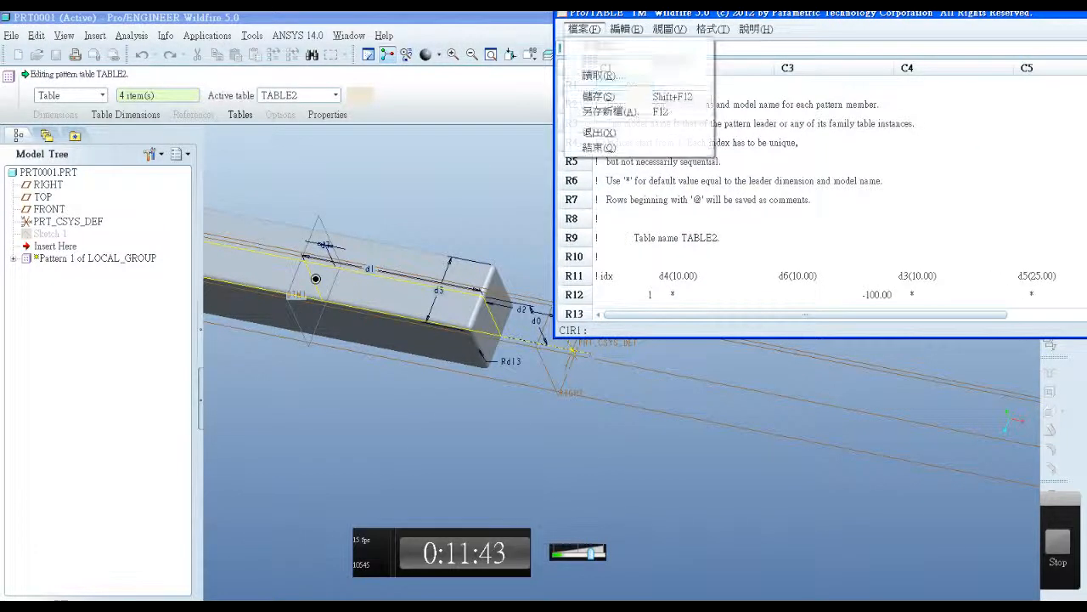
click(599, 96)
click(585, 29)
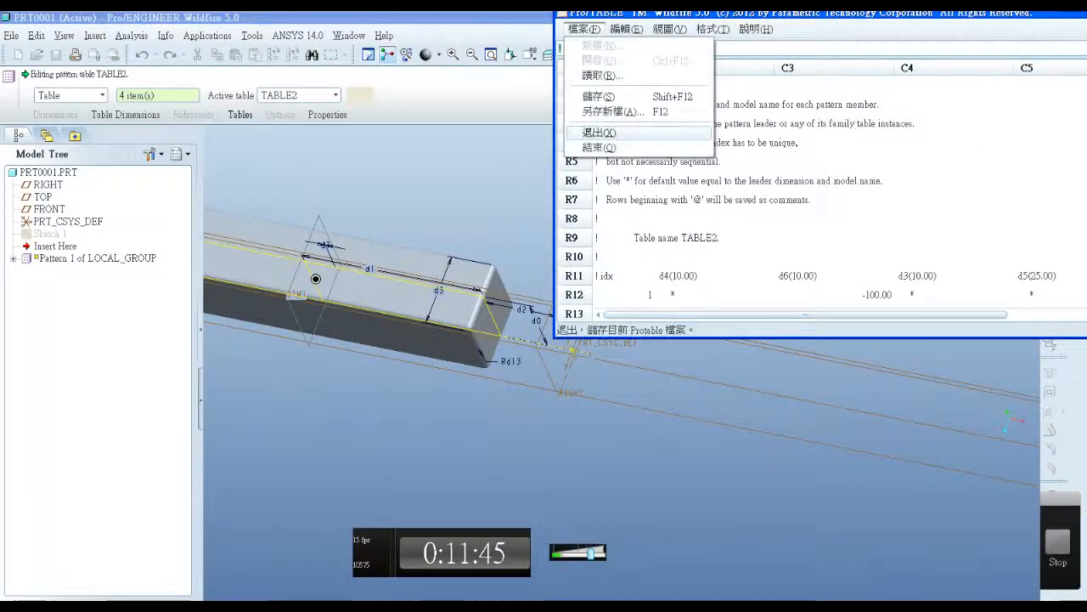
click(599, 133)
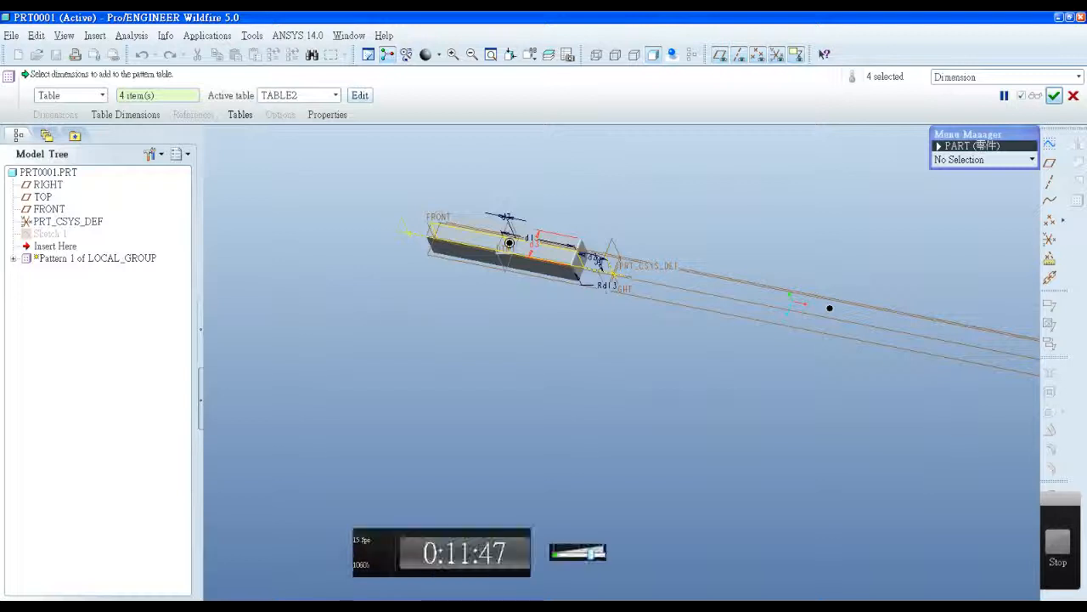
Accept the redefined table pattern of the local group and inspect the regenerated blocks.
click(1055, 95)
middle_drag(765, 293, 726, 328)
scroll(608, 279, up, 4)
middle_drag(609, 279, 673, 333)
scroll(686, 319, down, 2)
scroll(684, 297, down, 3)
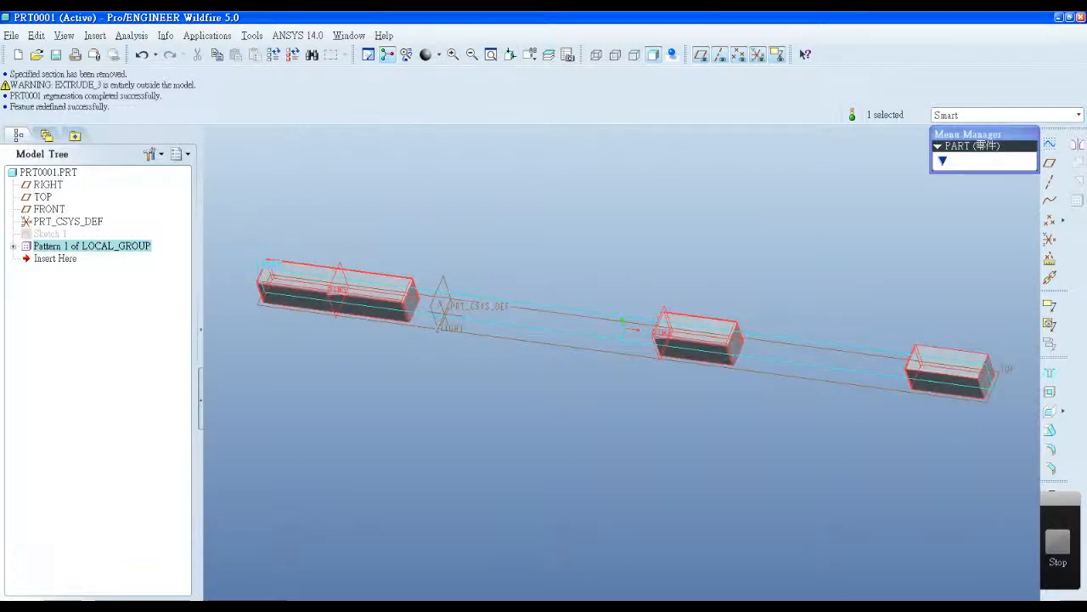
scroll(481, 310, up, 2)
Reopen the definition of Pattern 1 of LOCAL_GROUP and view its TABLE2 pattern table, closing the table without edits.
right_click(133, 242)
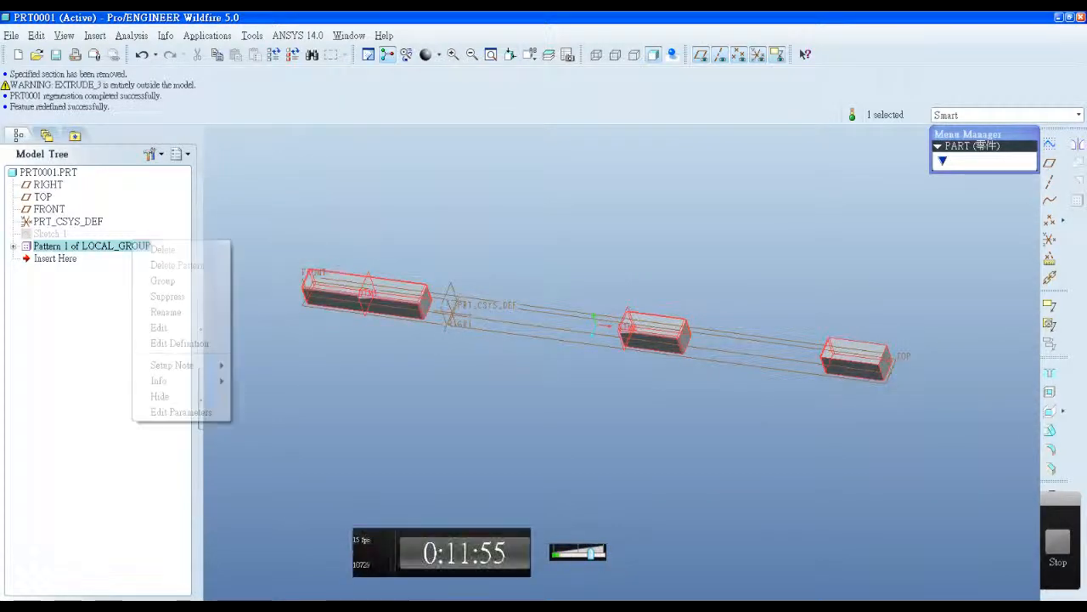
click(179, 342)
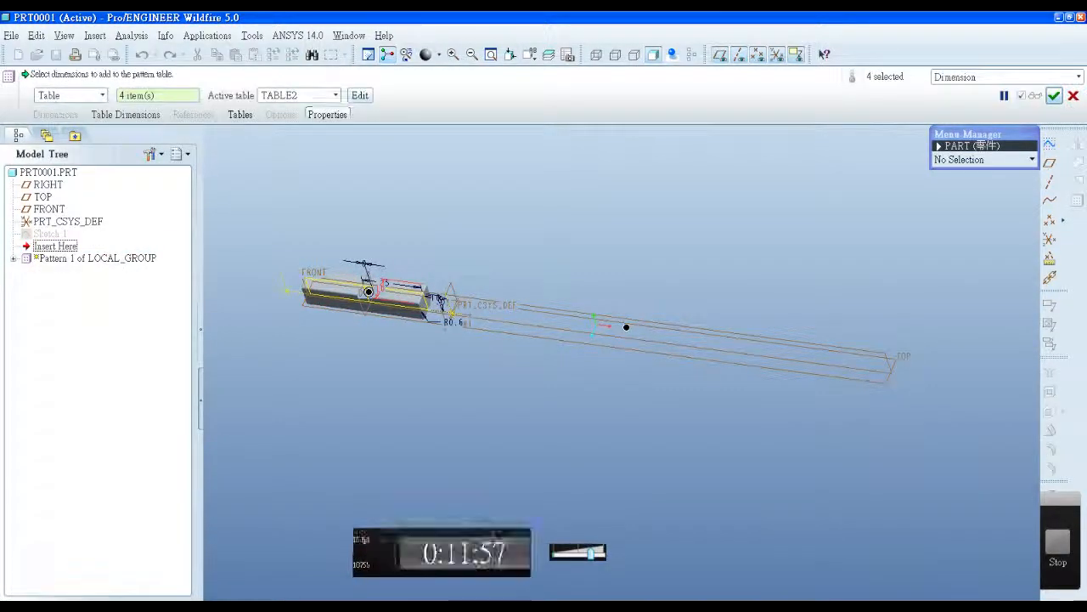
click(360, 95)
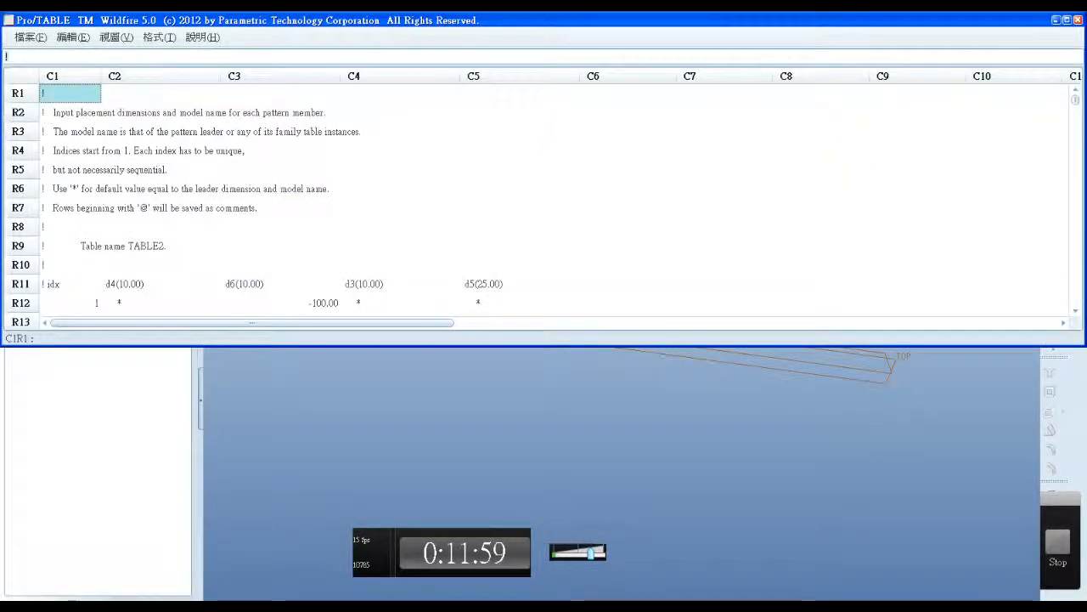
drag(544, 19, 308, 35)
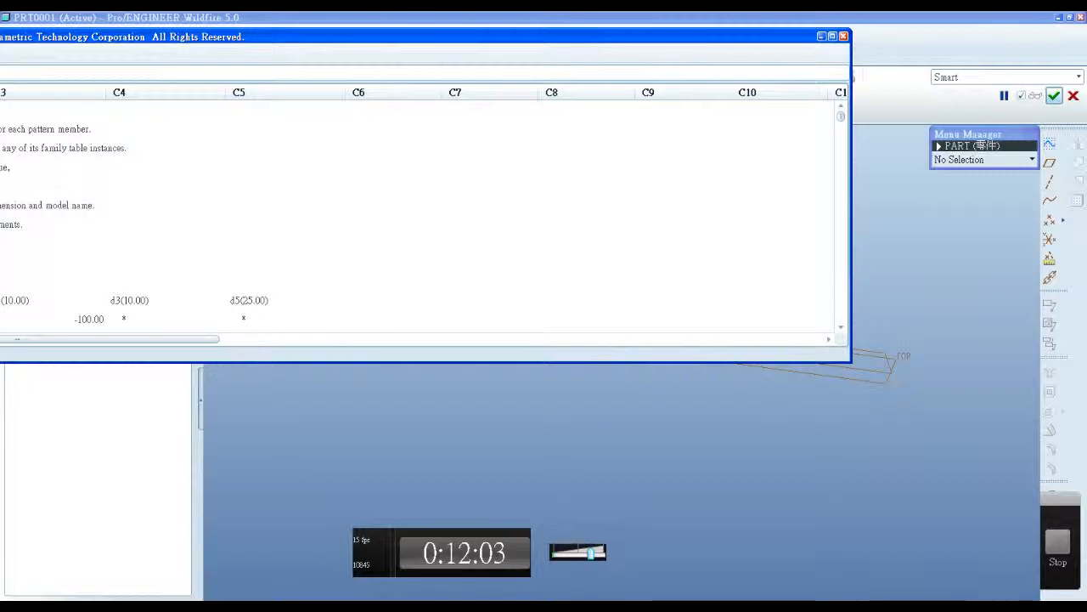
click(843, 36)
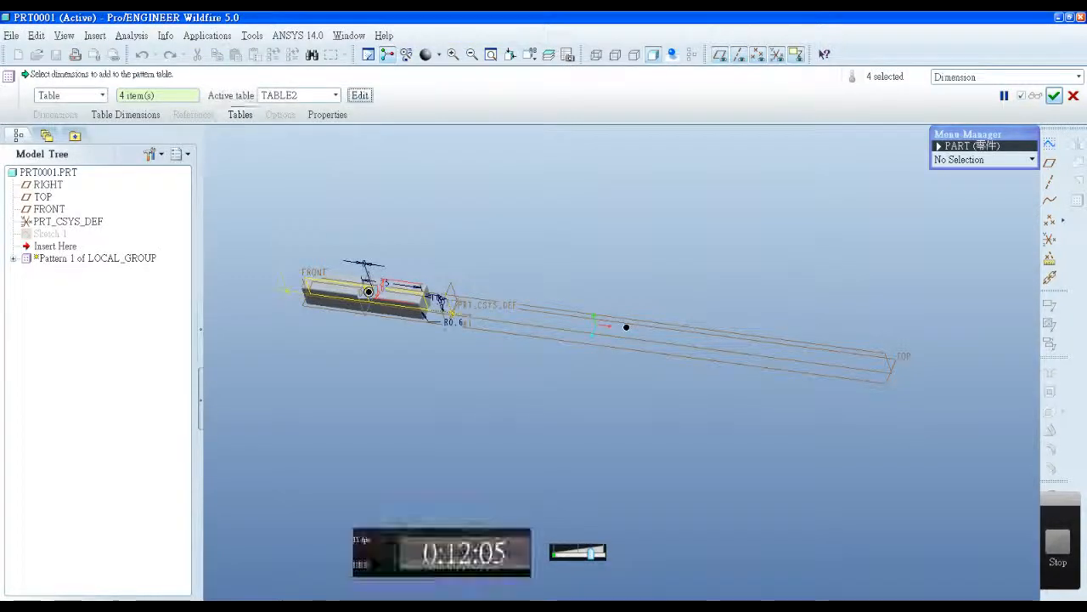
Try to remove TABLE2 from the pattern's list of tables, and pick TABLE2 as the active table.
click(239, 114)
right_click(282, 158)
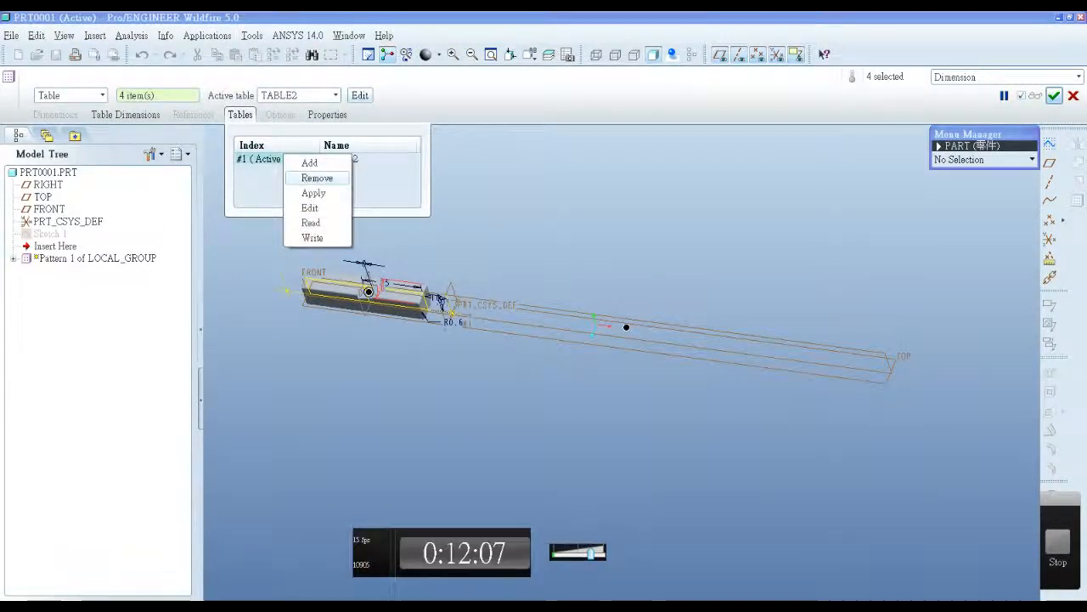
click(317, 177)
right_click(291, 157)
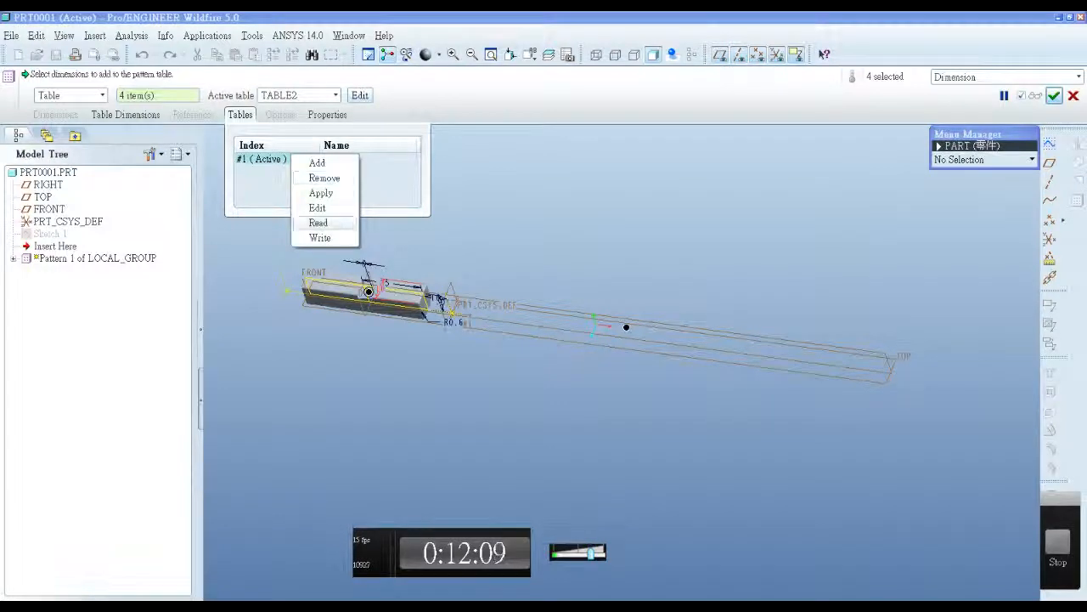
click(318, 222)
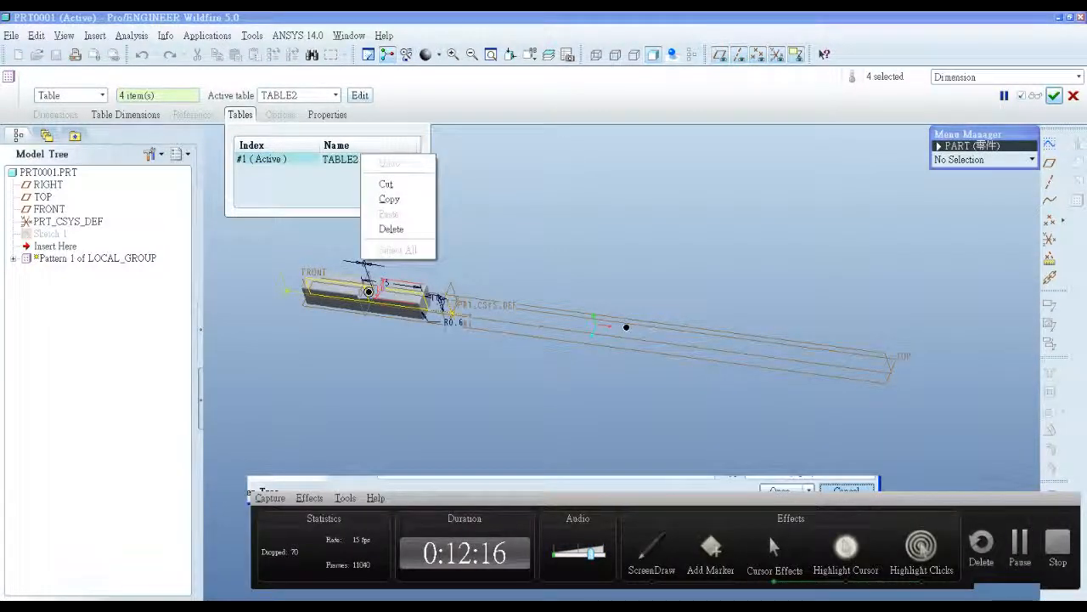
click(388, 226)
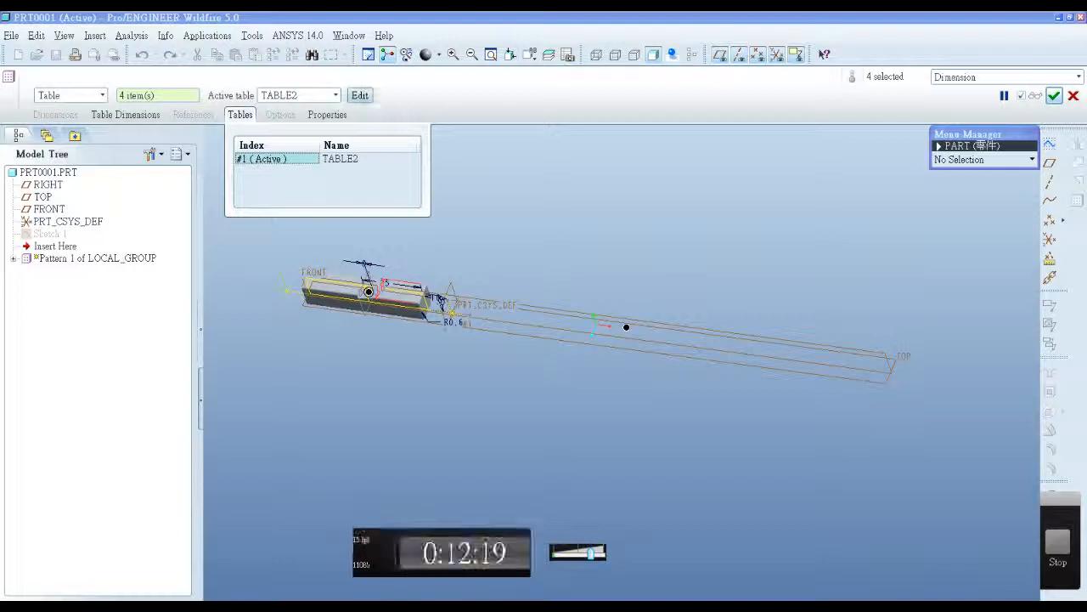
click(335, 95)
click(299, 110)
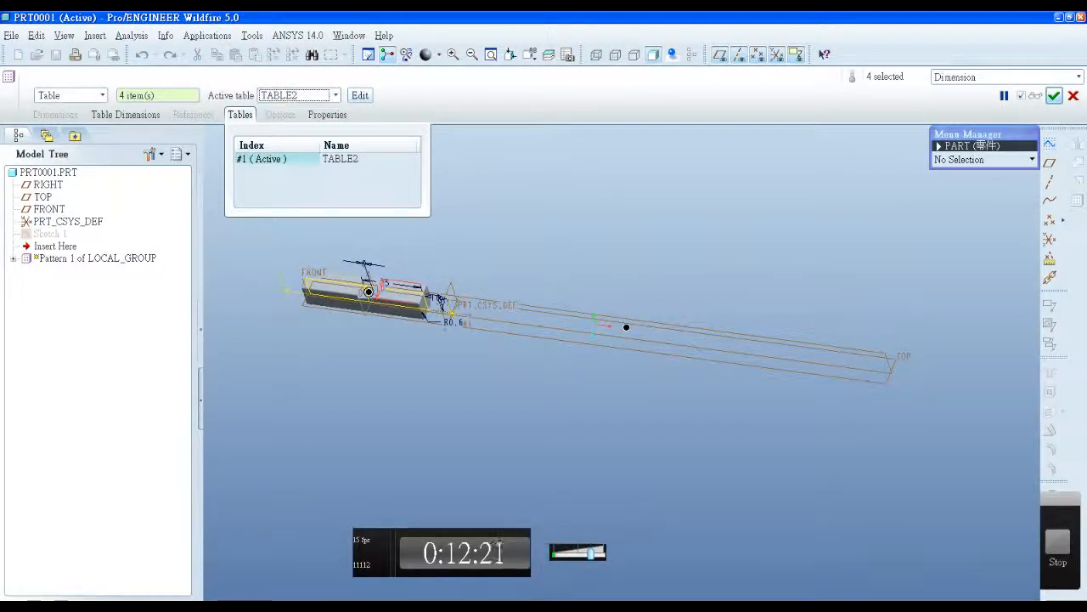
Cancel the redefinition of Pattern 1 of LOCAL_GROUP and discard its edits.
scroll(622, 340, down, 3)
scroll(594, 331, up, 5)
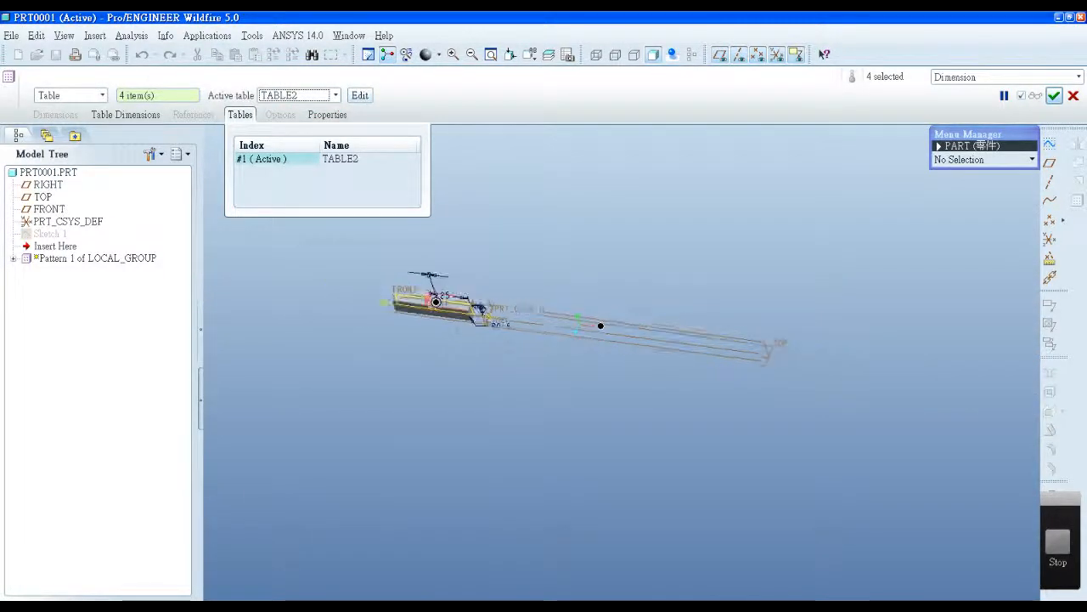
mouse_move(595, 332)
middle_down()
mouse_move(595, 310)
mouse_move(595, 323)
middle_up()
scroll(601, 326, down, 2)
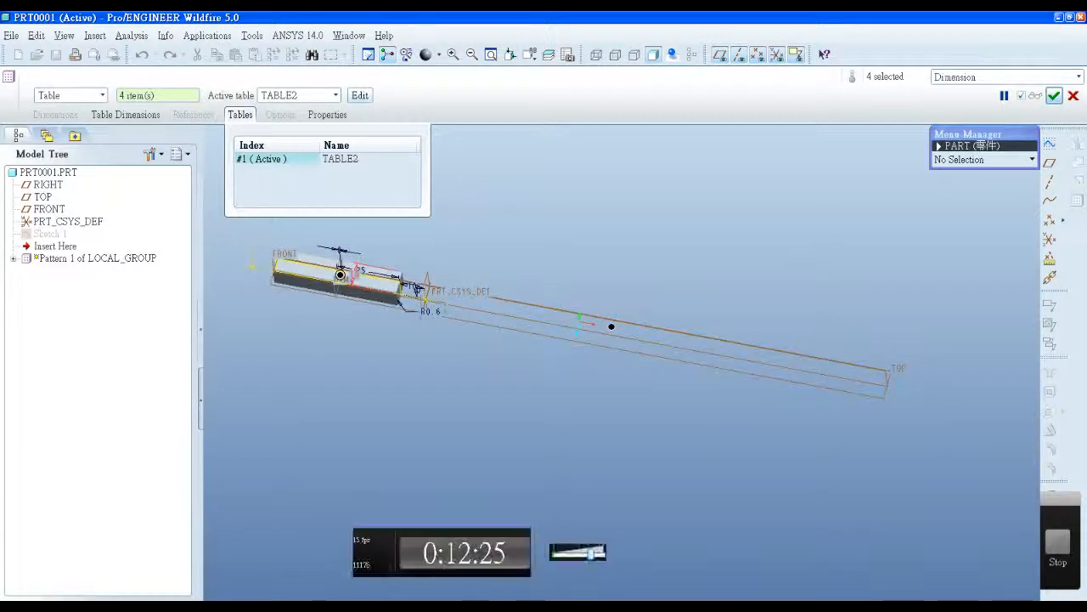
mouse_move(611, 326)
middle_down()
mouse_move(555, 311)
mouse_move(626, 320)
middle_up()
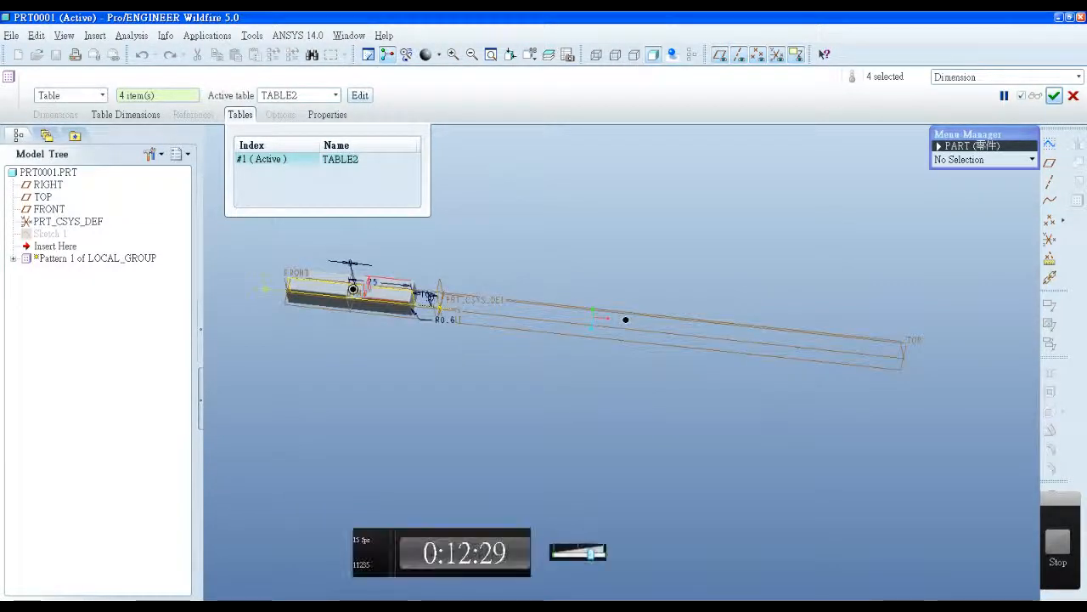
right_click(299, 161)
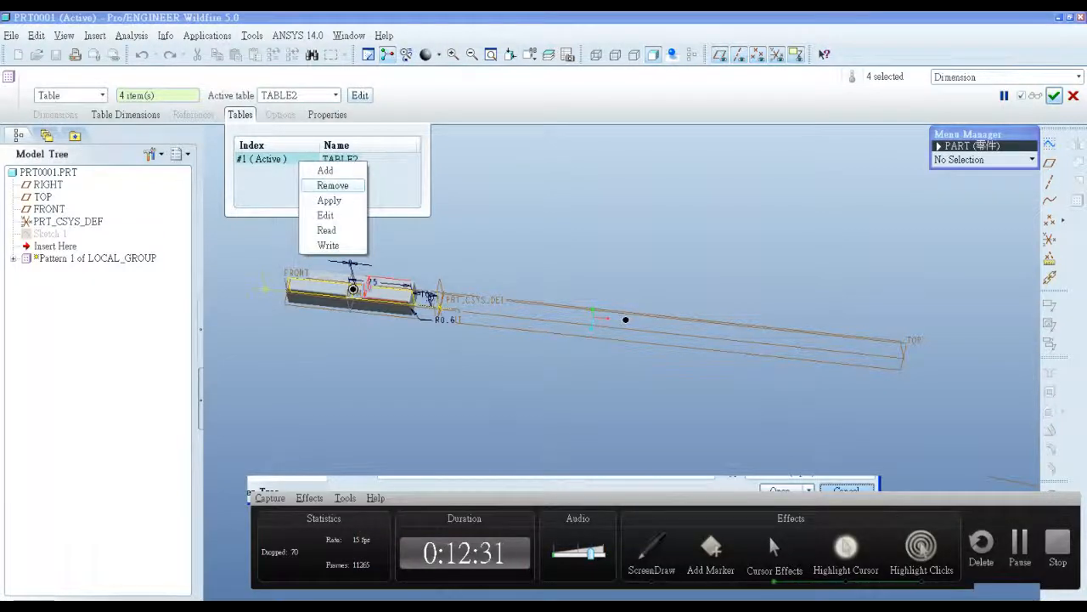
click(326, 230)
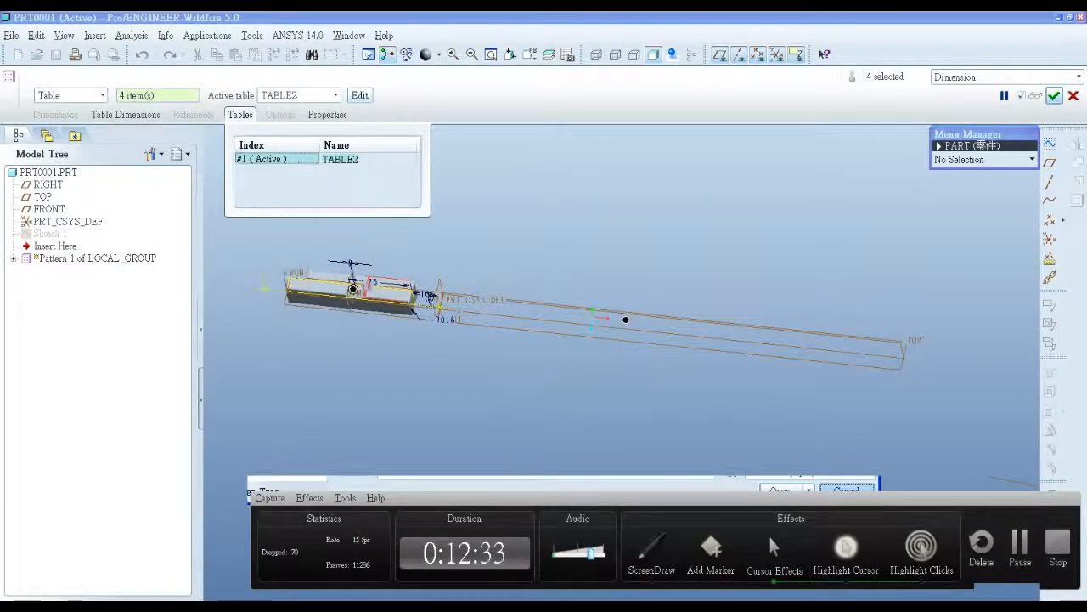
click(1073, 95)
click(517, 338)
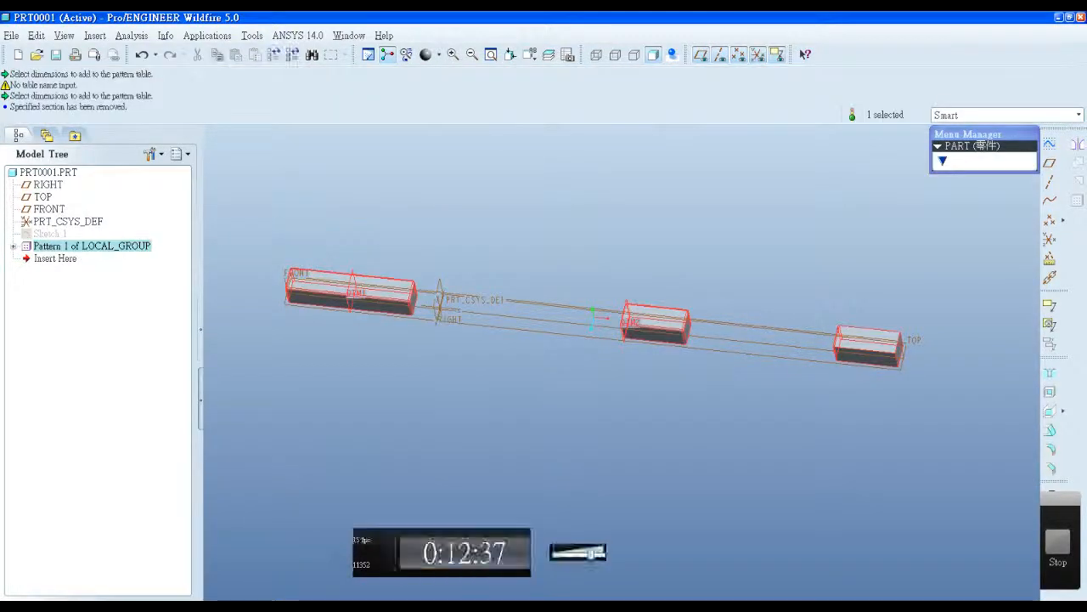
Examine the middle and end blocks of the LOCAL_GROUP pattern up close.
scroll(498, 338, up, 1)
middle_drag(595, 340, 659, 297)
scroll(659, 297, down, 3)
scroll(625, 346, down, 5)
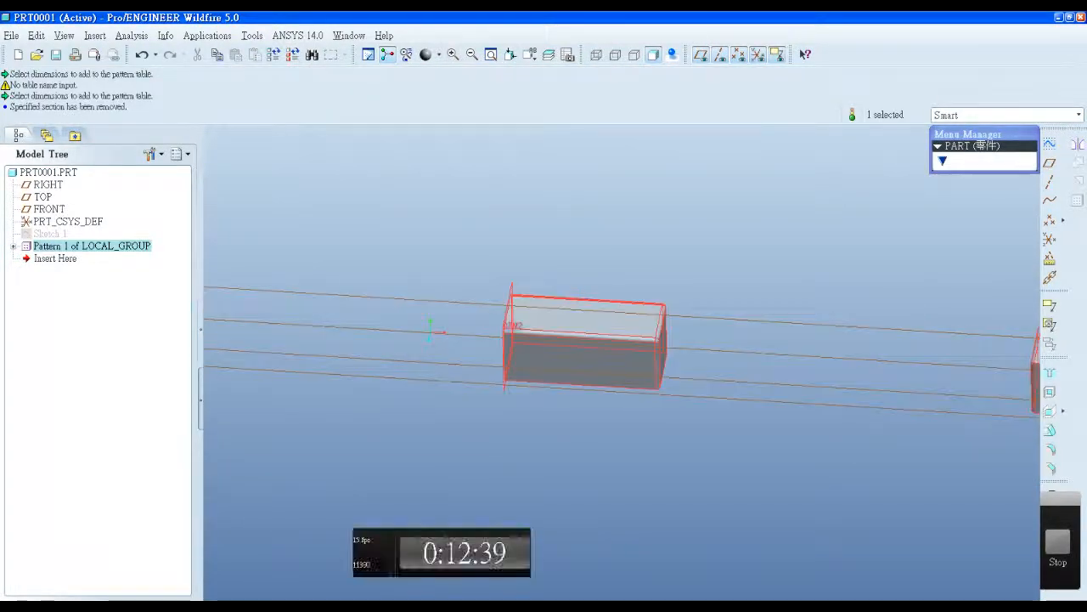
scroll(666, 332, up, 3)
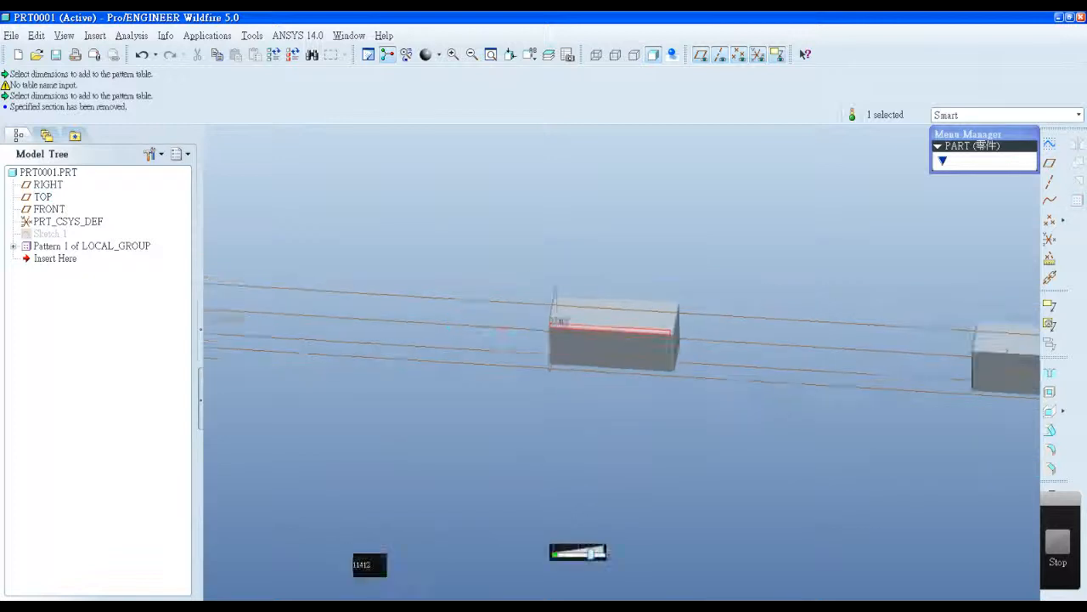
scroll(654, 333, down, 2)
scroll(653, 339, up, 4)
click(92, 246)
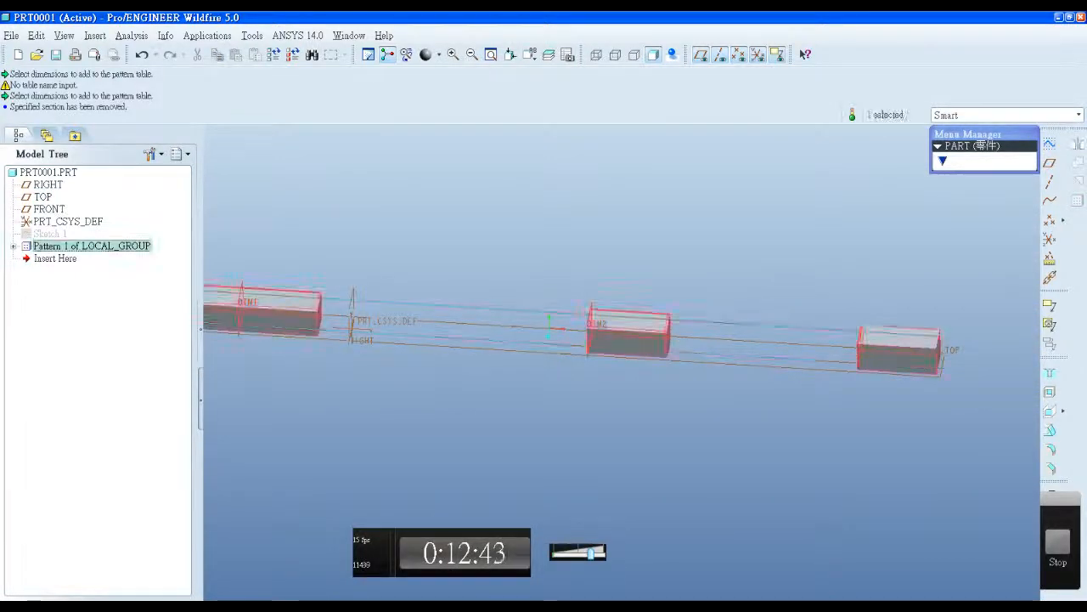
right_click(119, 245)
click(140, 255)
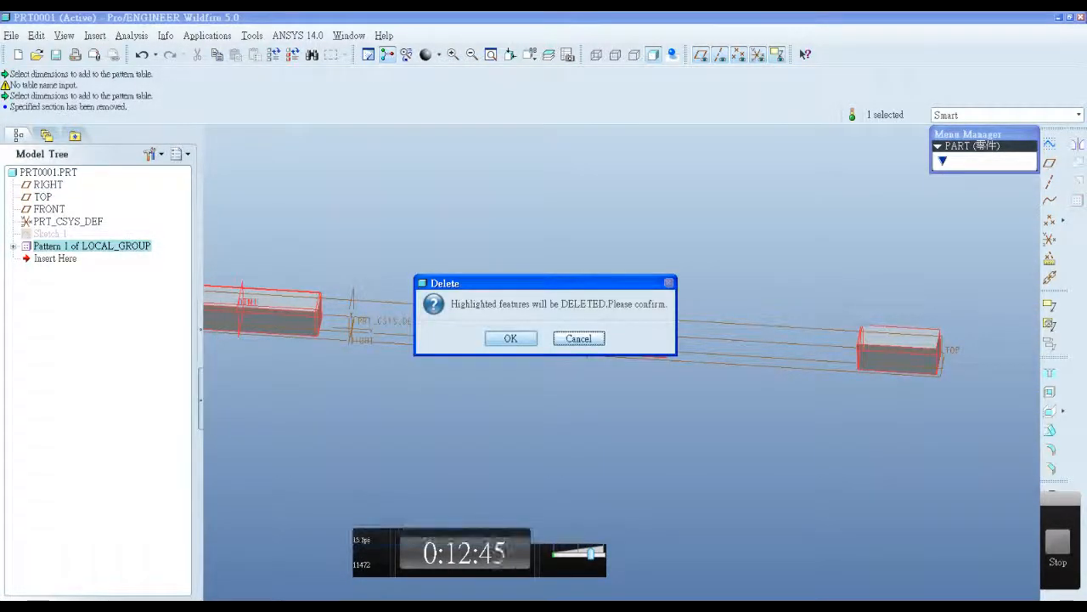
click(578, 338)
Close the PRT0001 part and open ribkeypad.prt from the ribkeypad folder in personal design.
click(348, 35)
click(358, 79)
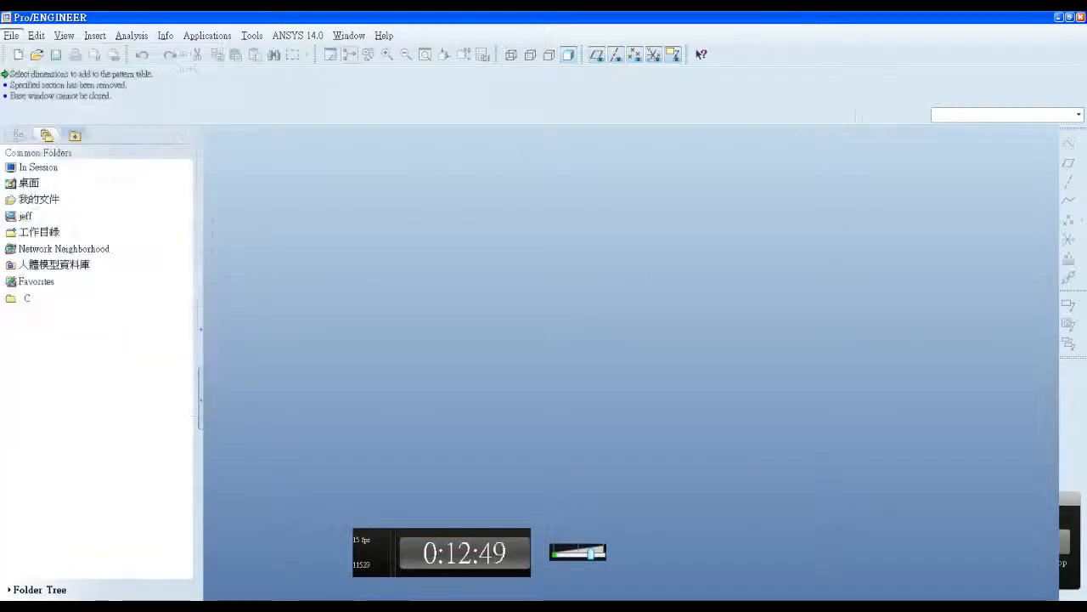
key(ctrl+o)
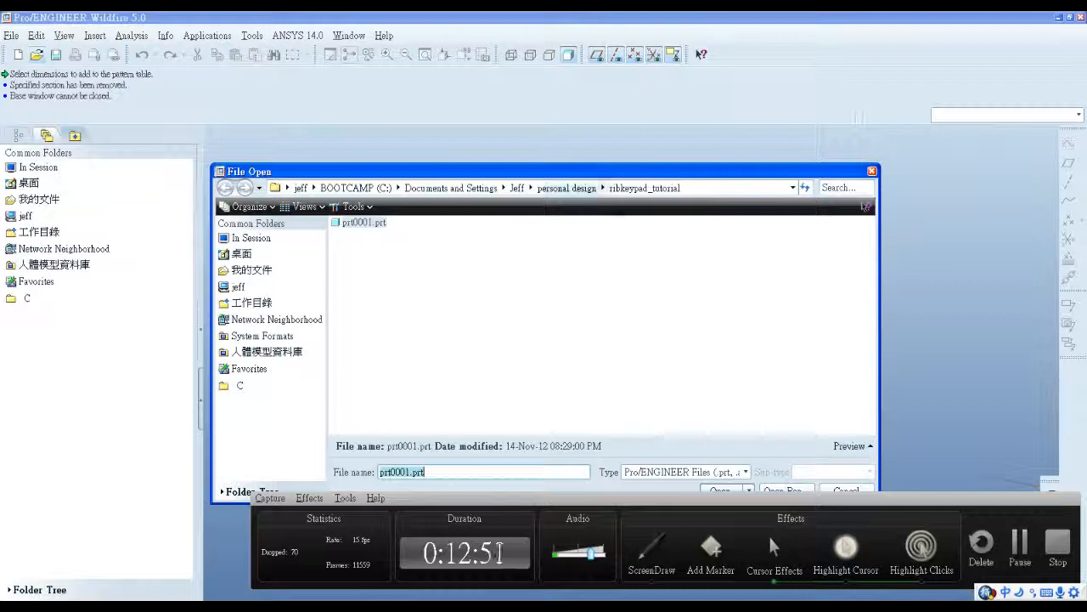
click(566, 188)
key(Return)
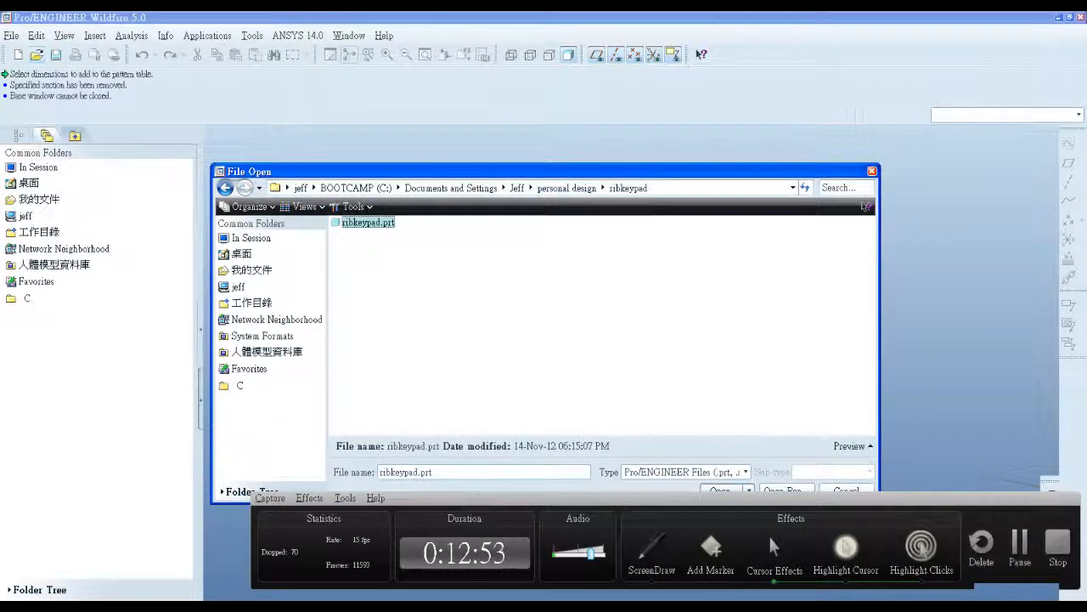
key(Return)
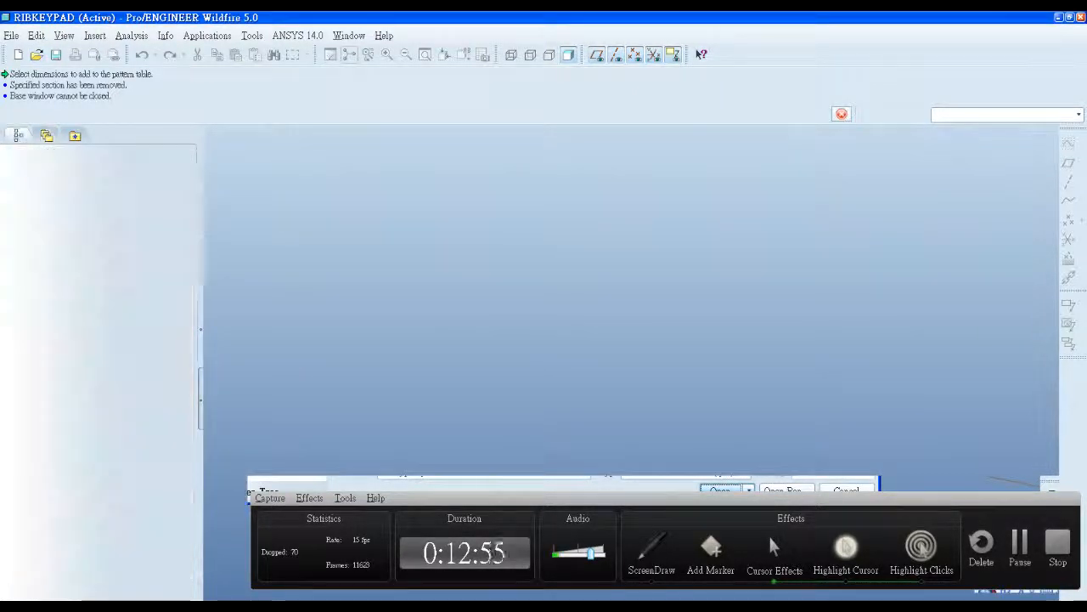
Delete the features that follow Pattern 1 of LOCAL_GROUP_3, and delete that pattern while keeping its leader group.
mouse_move(576, 337)
middle_down()
mouse_move(586, 315)
mouse_move(577, 348)
middle_up()
click(51, 331)
shift+click(47, 257)
right_click(47, 258)
click(73, 281)
key(Return)
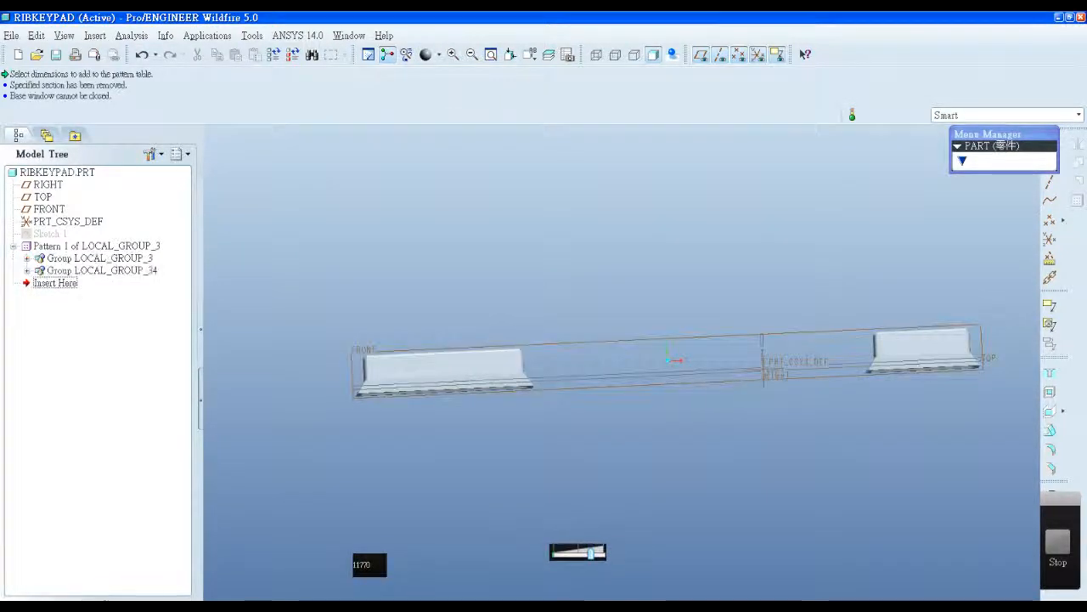
right_click(85, 246)
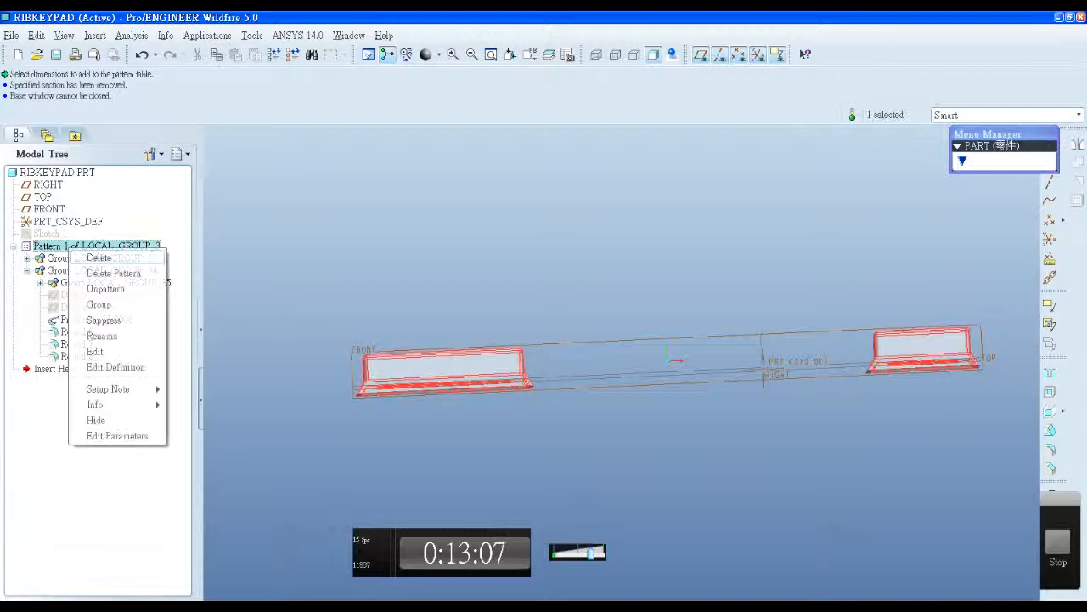
click(113, 272)
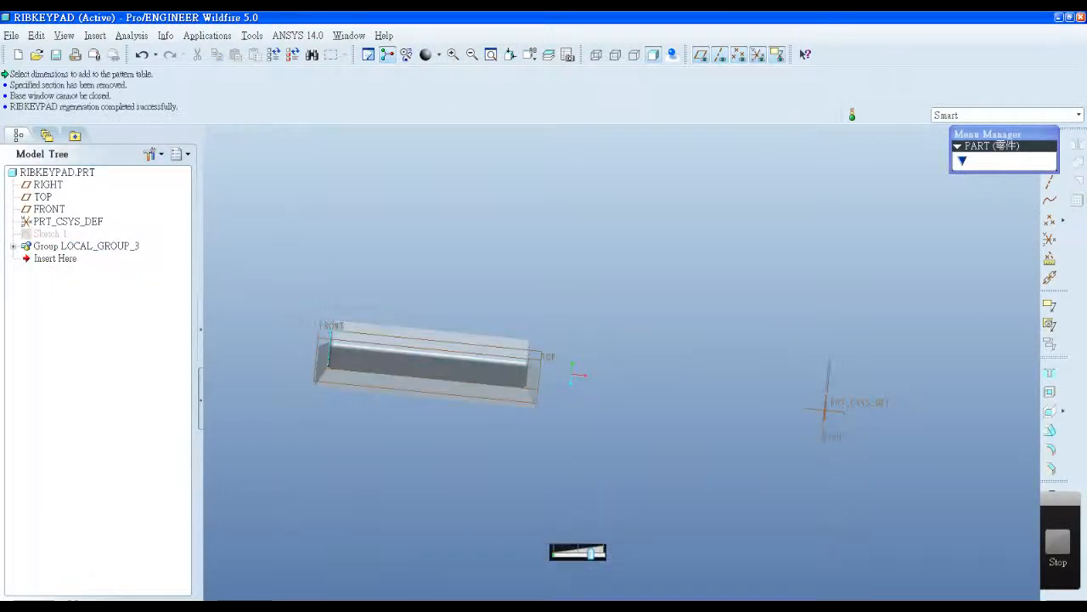
Start a pattern of Group LOCAL_GROUP_3, set its type to Table and use TABLE1 as the active table.
click(85, 245)
right_click(111, 246)
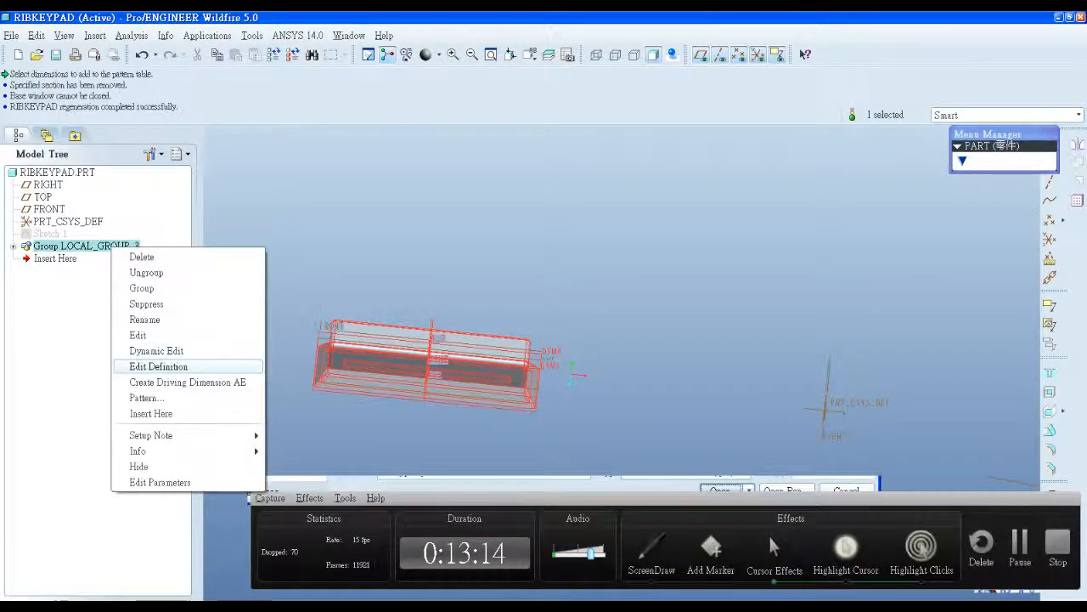
key(Escape)
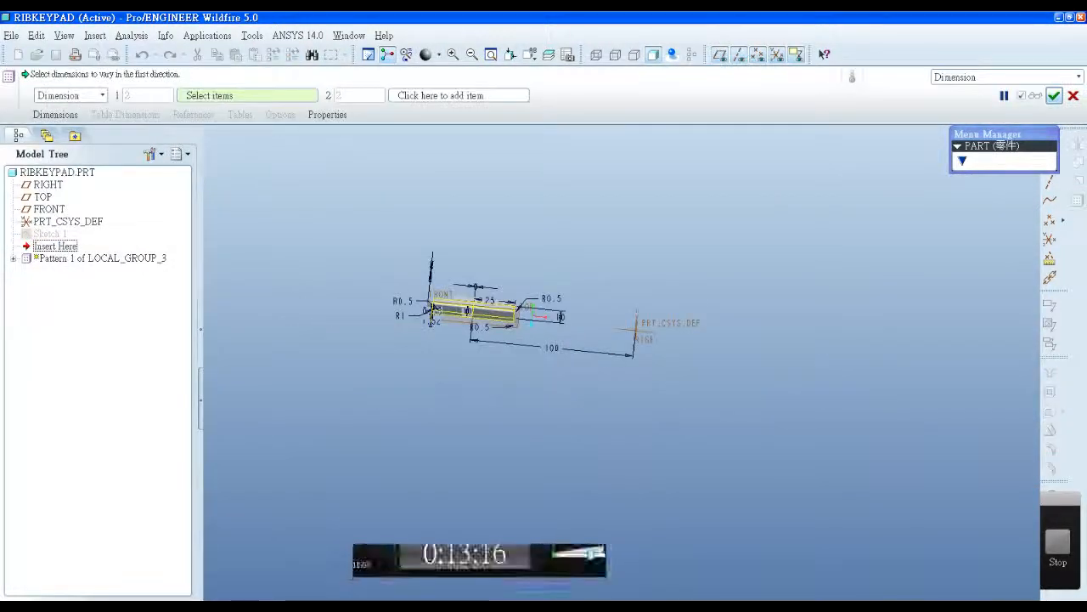
click(71, 96)
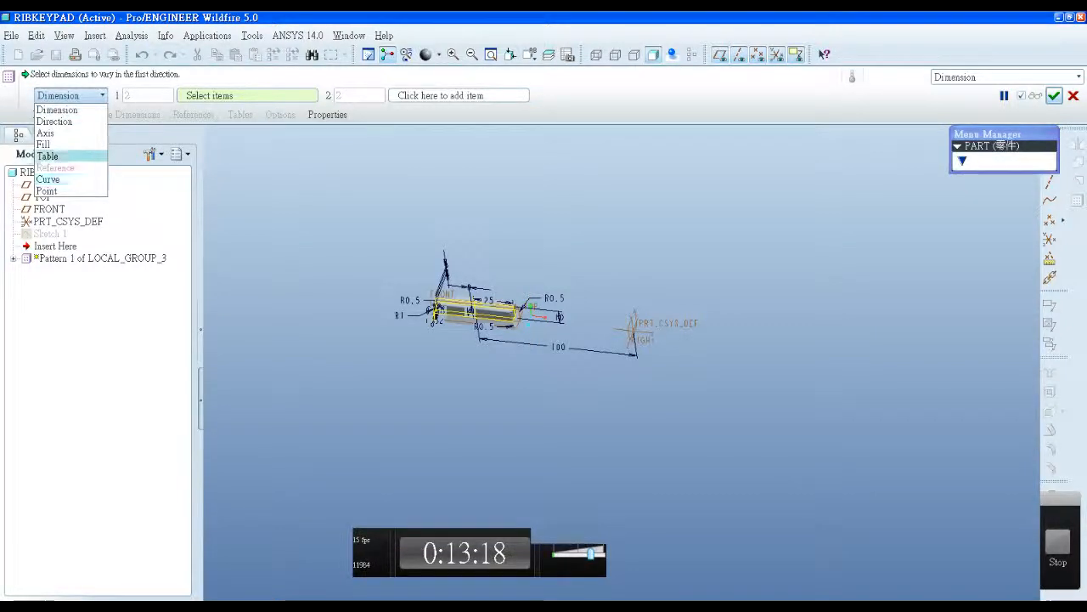
click(53, 155)
click(299, 95)
click(278, 109)
Add the group's 100 and 25 dimensions and the two 10 dimensions near the block's end to the pattern table.
scroll(505, 306, up, 5)
scroll(465, 303, down, 4)
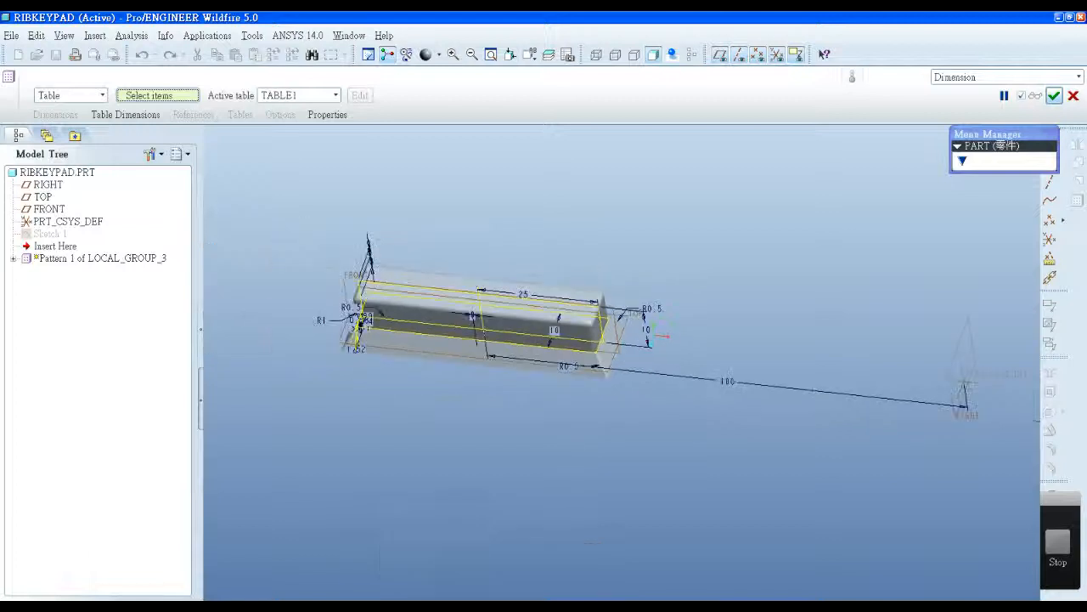
scroll(642, 319, up, 2)
click(642, 320)
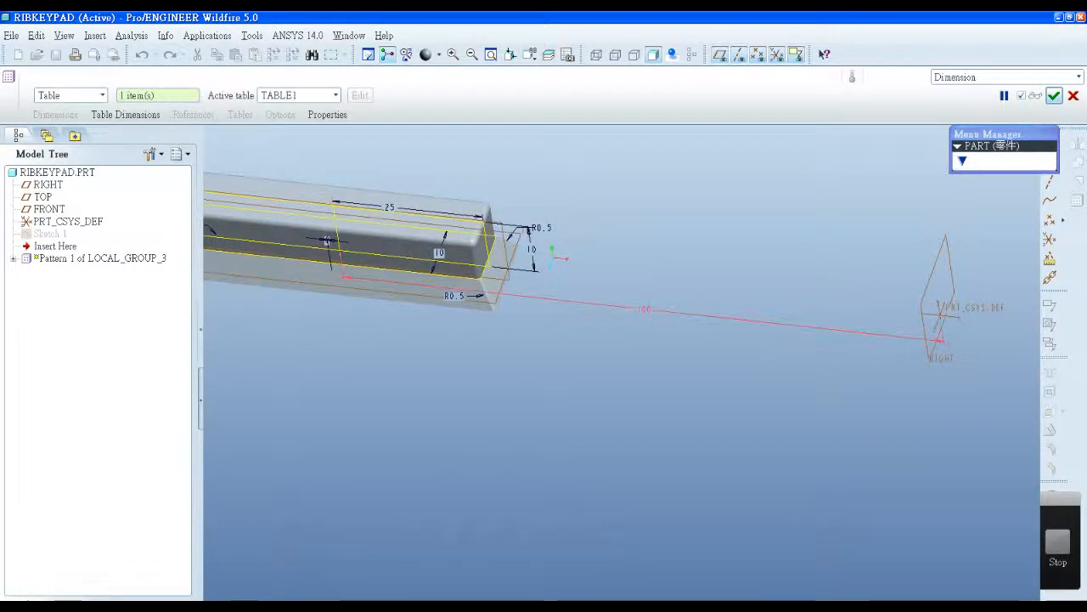
scroll(522, 284, down, 2)
ctrl+click(412, 225)
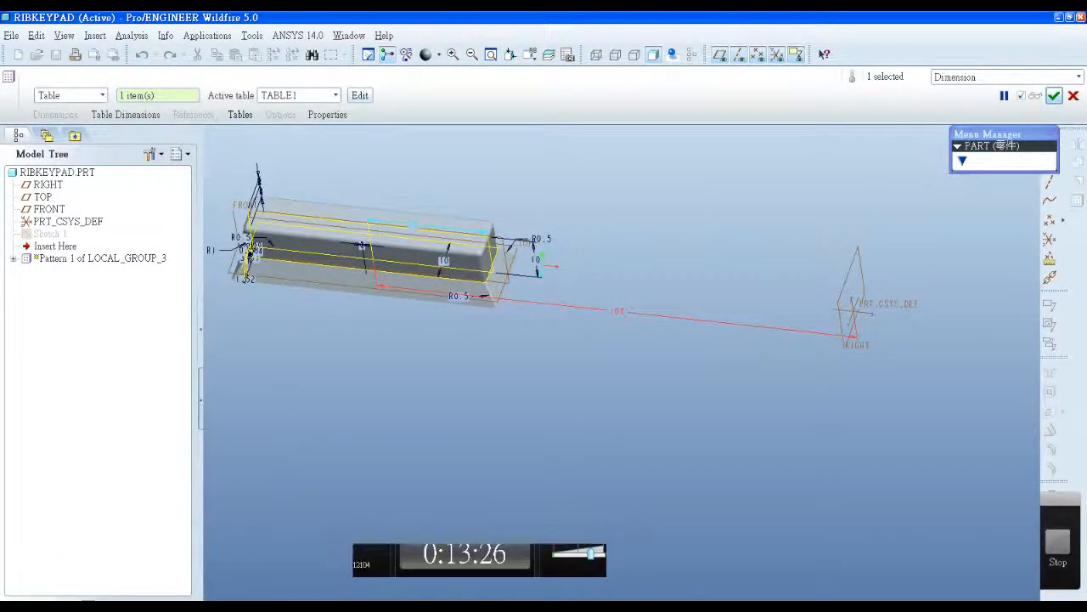
scroll(537, 260, up, 2)
ctrl+click(509, 256)
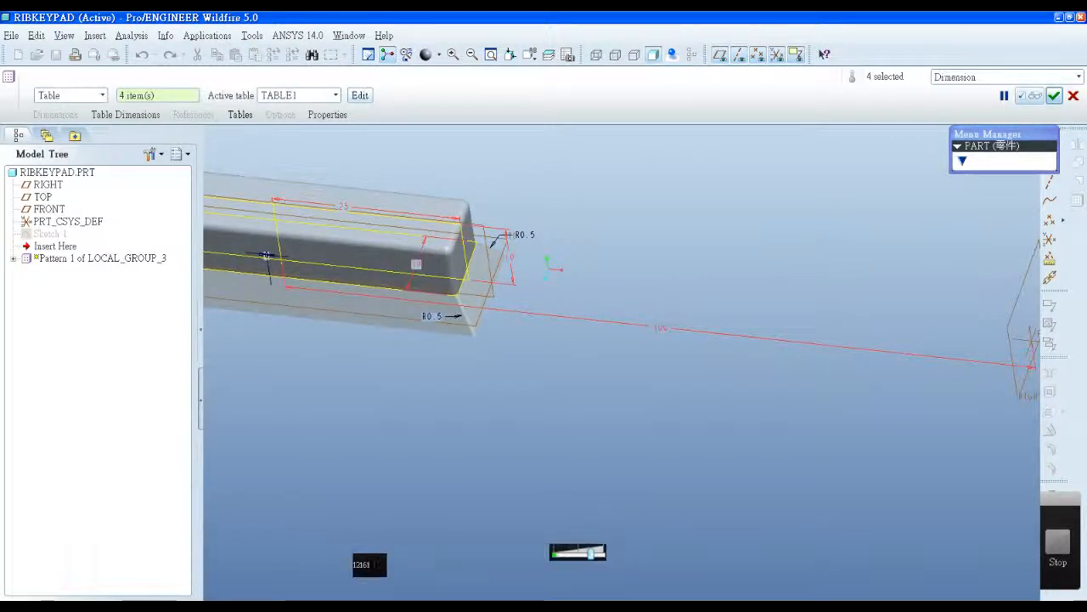
Open TABLE1 for editing, then move and shrink the table window so the model's dimension symbols show beneath row R11.
click(360, 95)
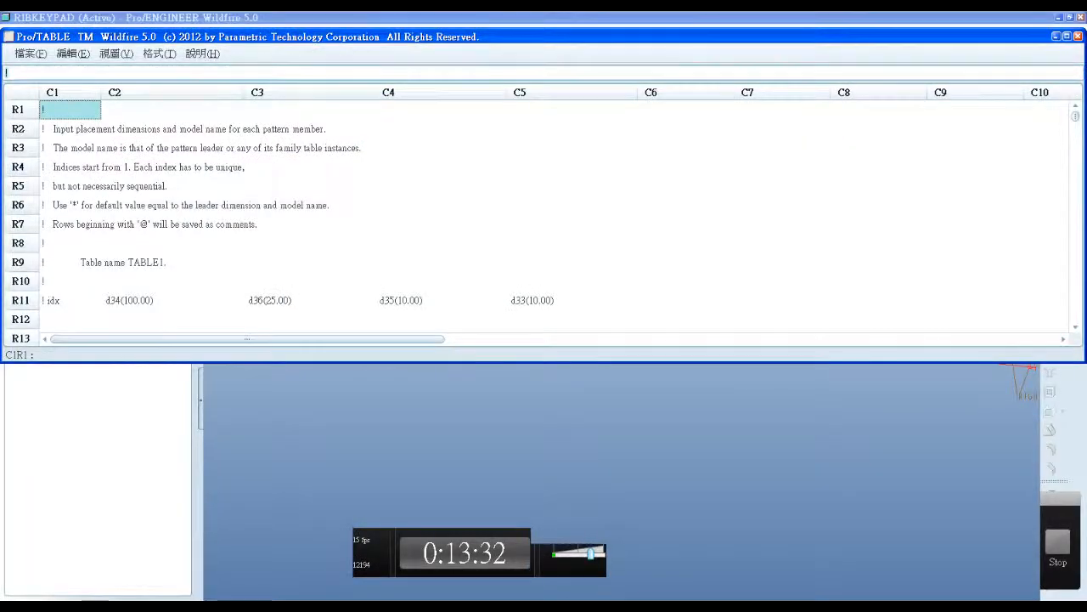
drag(544, 36, 520, 13)
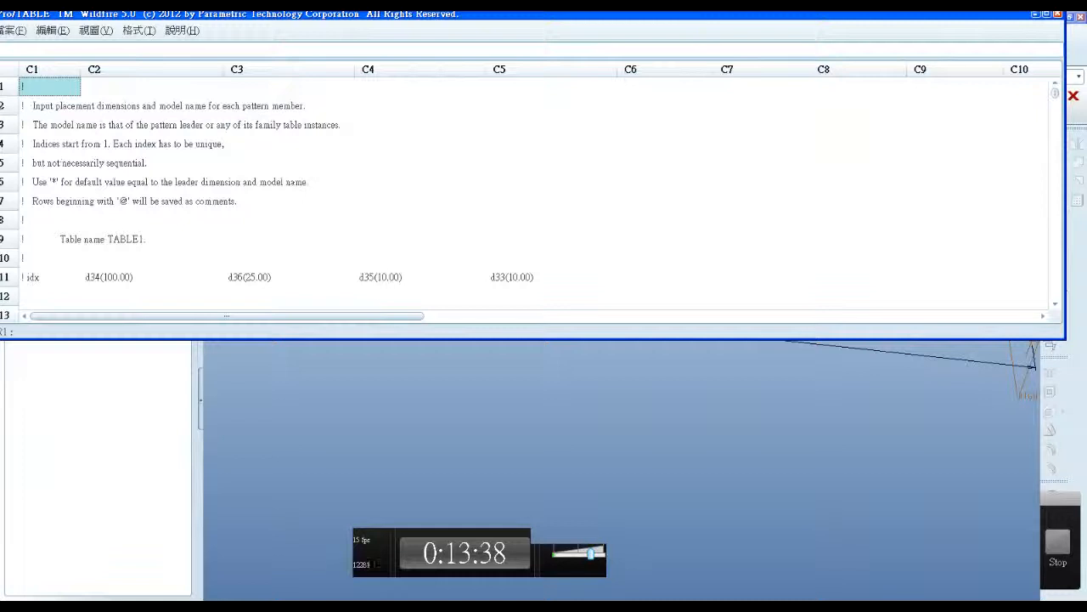
drag(521, 339, 521, 310)
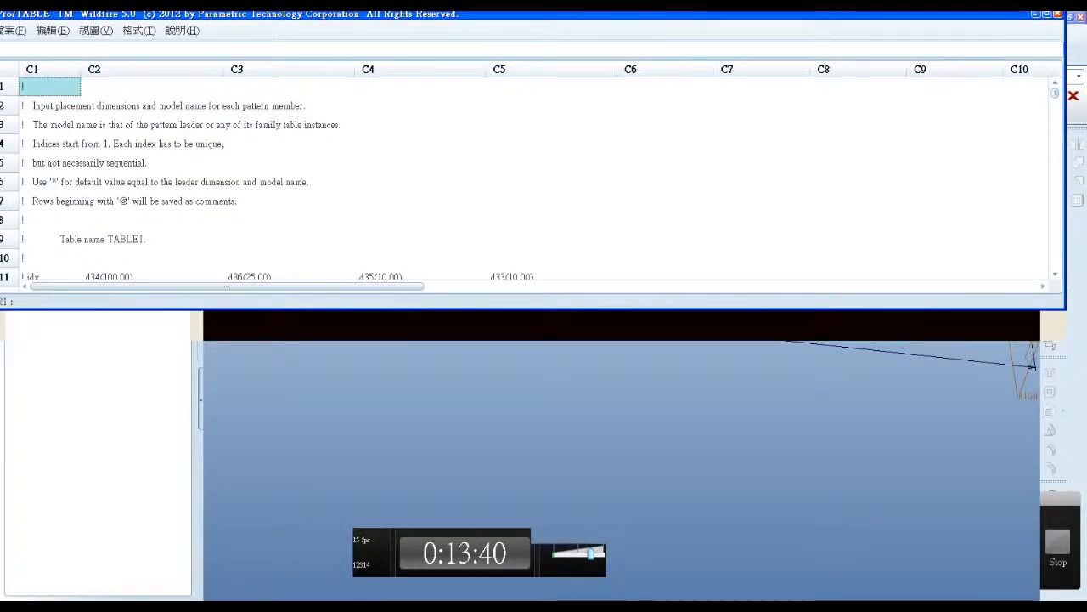
drag(521, 14, 595, 27)
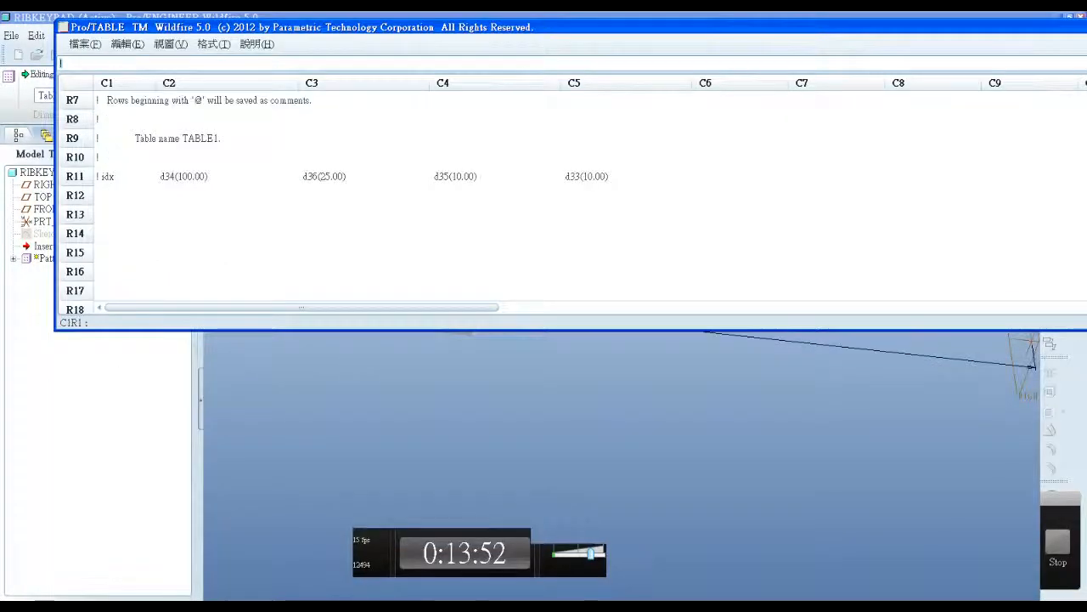
drag(470, 330, 471, 230)
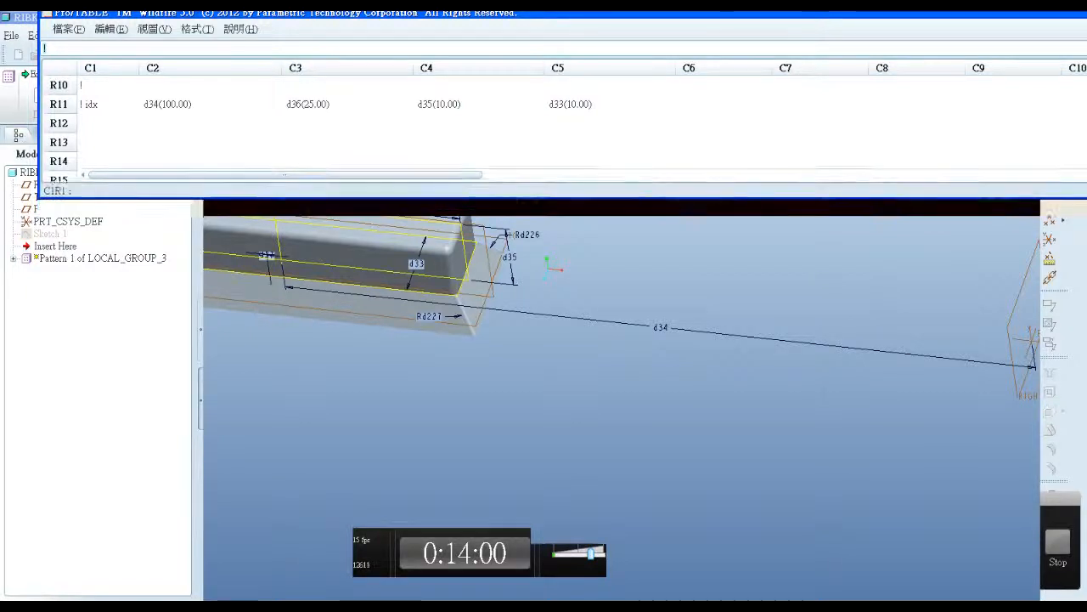
mouse_move(768, 533)
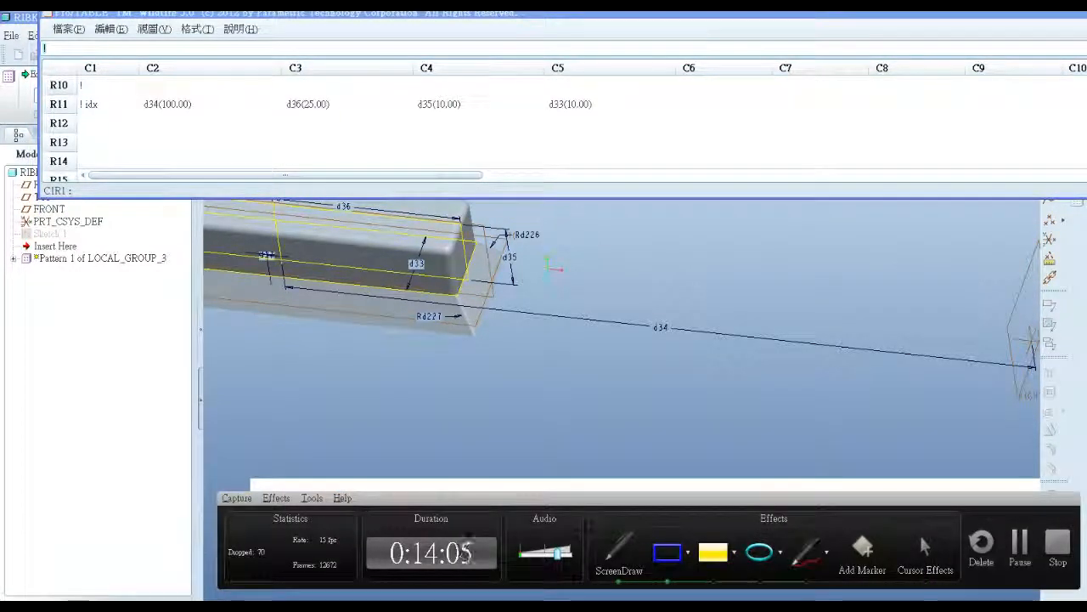
drag(675, 343, 700, 337)
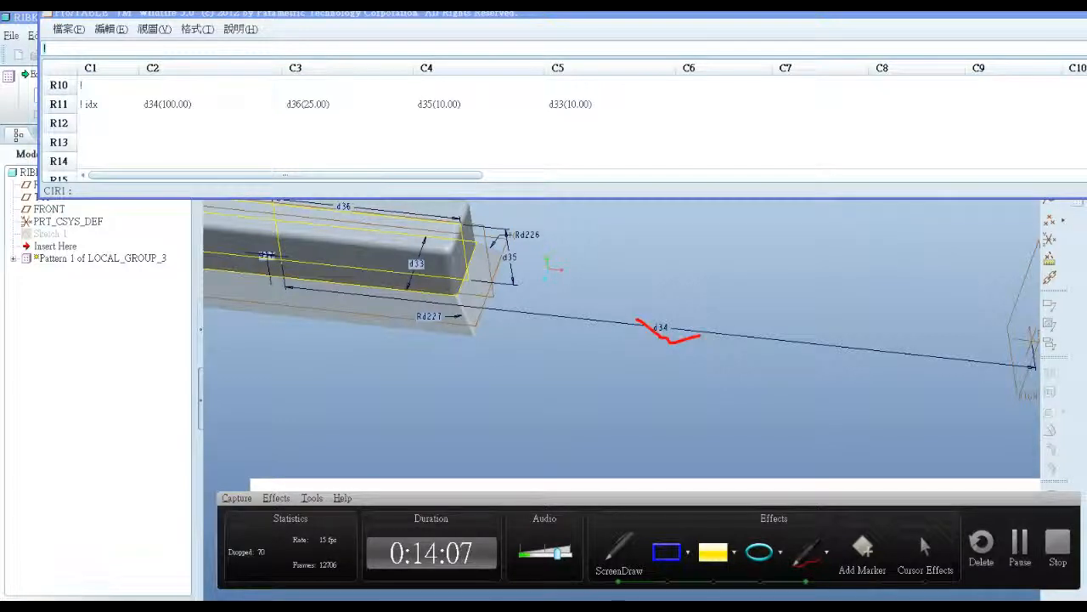
drag(134, 108, 197, 111)
drag(319, 207, 361, 214)
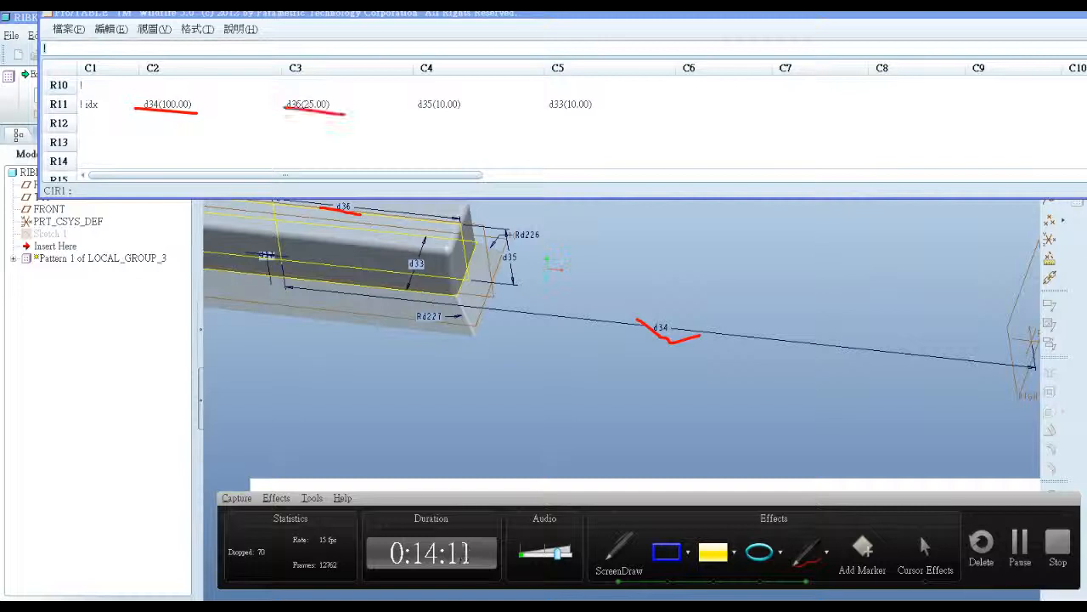
drag(531, 112, 604, 113)
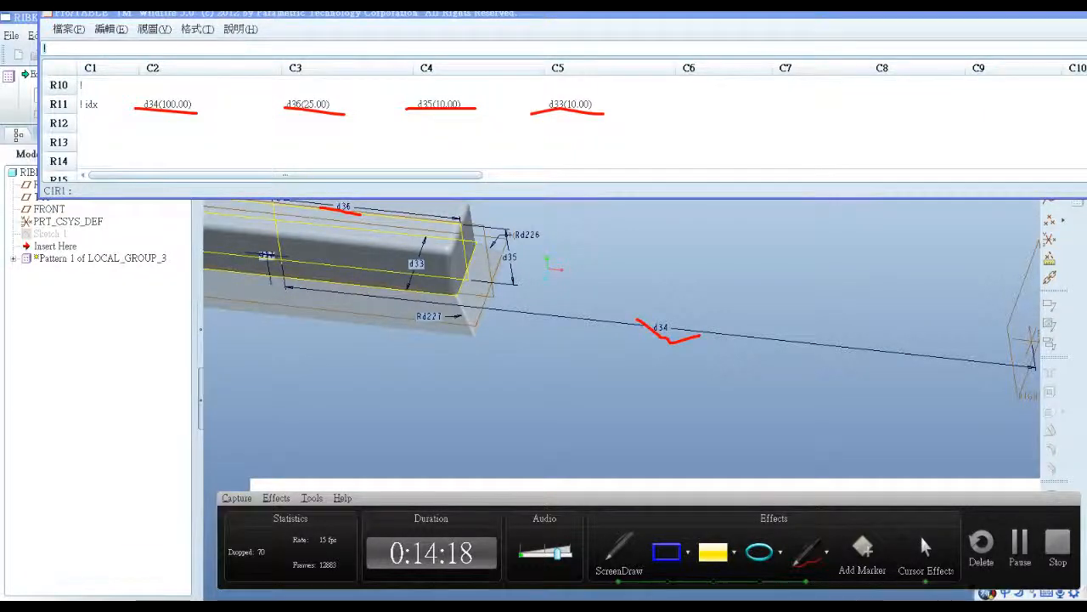
key(ctrl+shift+d)
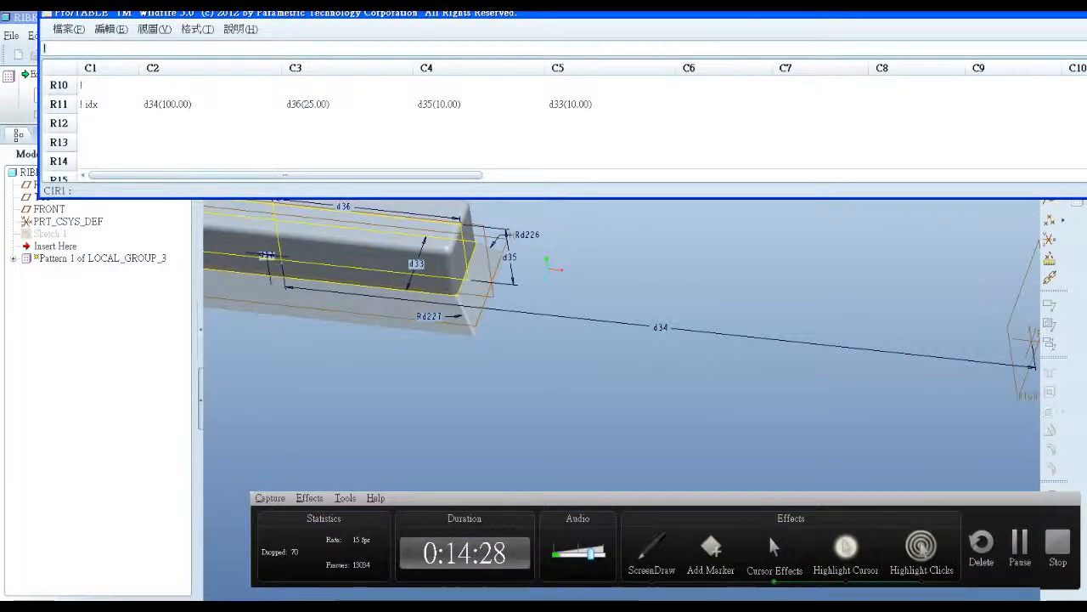
Fill row R12 of TABLE1 with index 1, -50 for d34, and * for d36, d35 and d33.
click(108, 123)
text(ㄅ)
key(BackSpace)
text(1)
key(Tab)
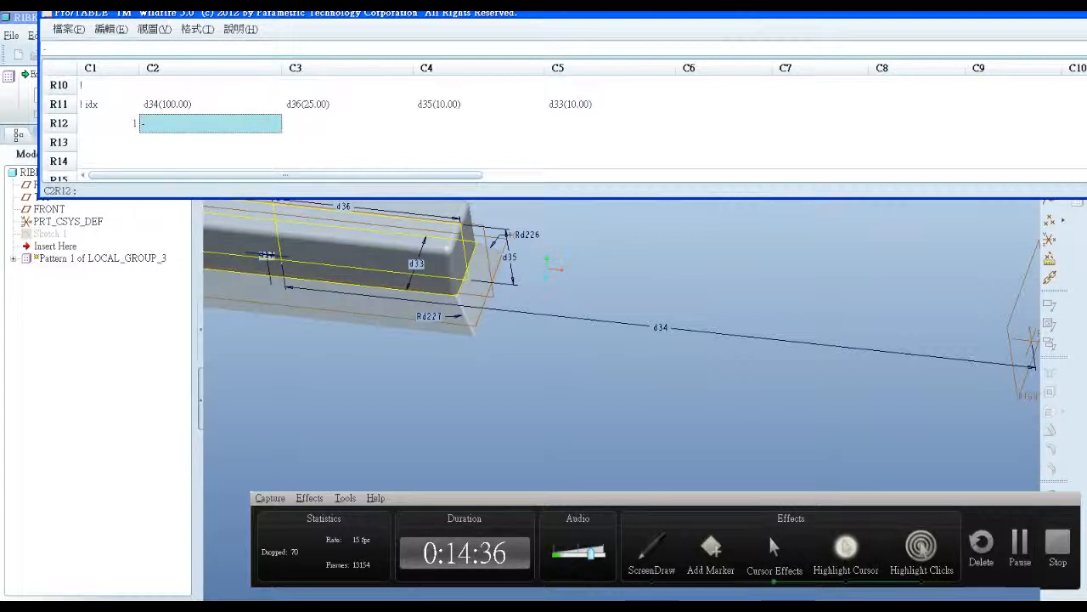
text(0)
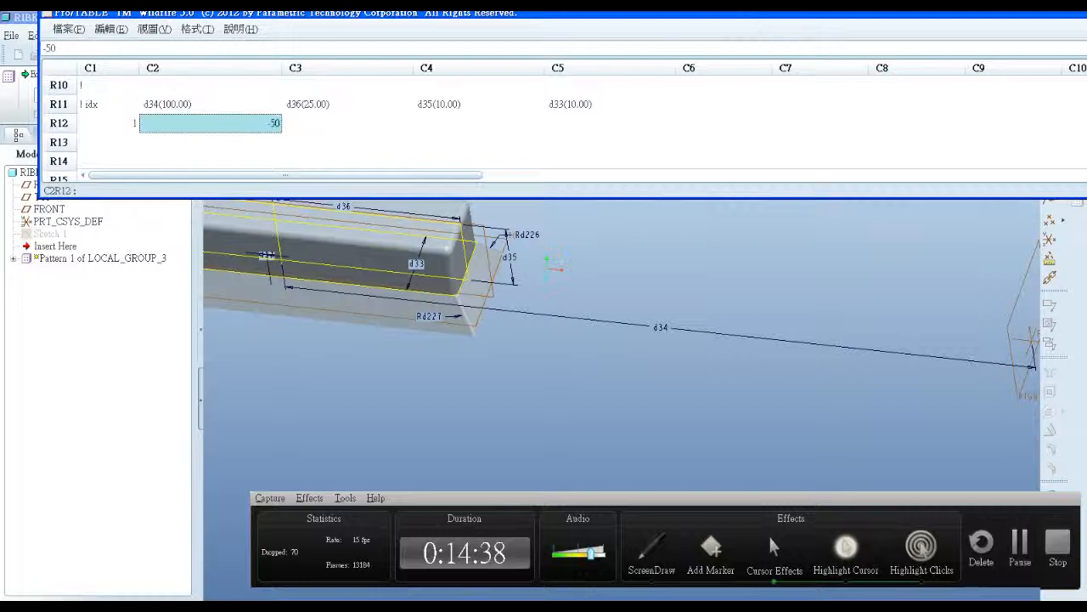
key(Tab)
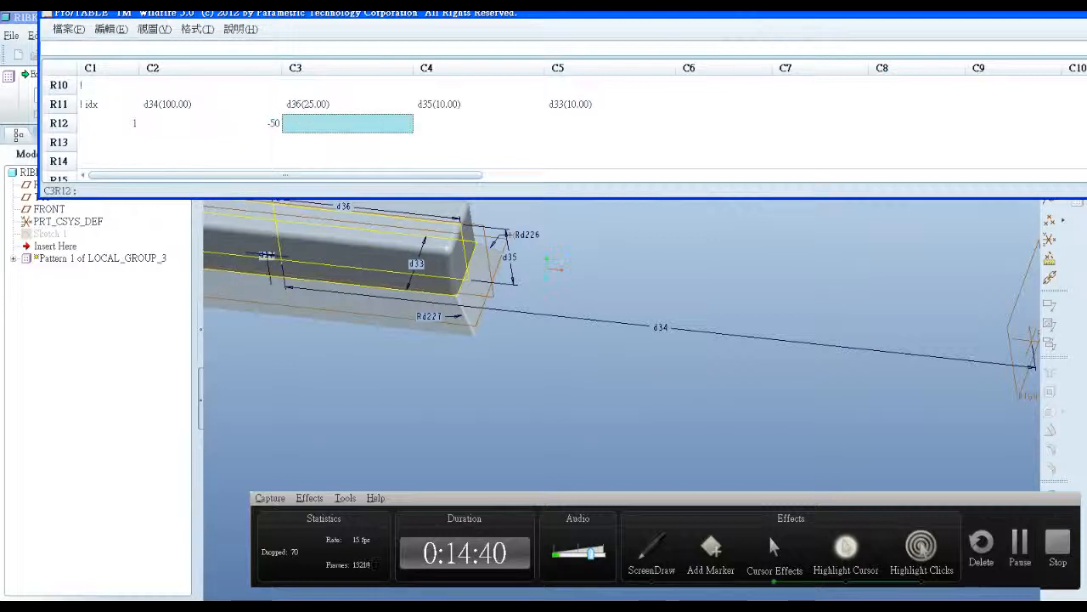
text(*)
key(Tab)
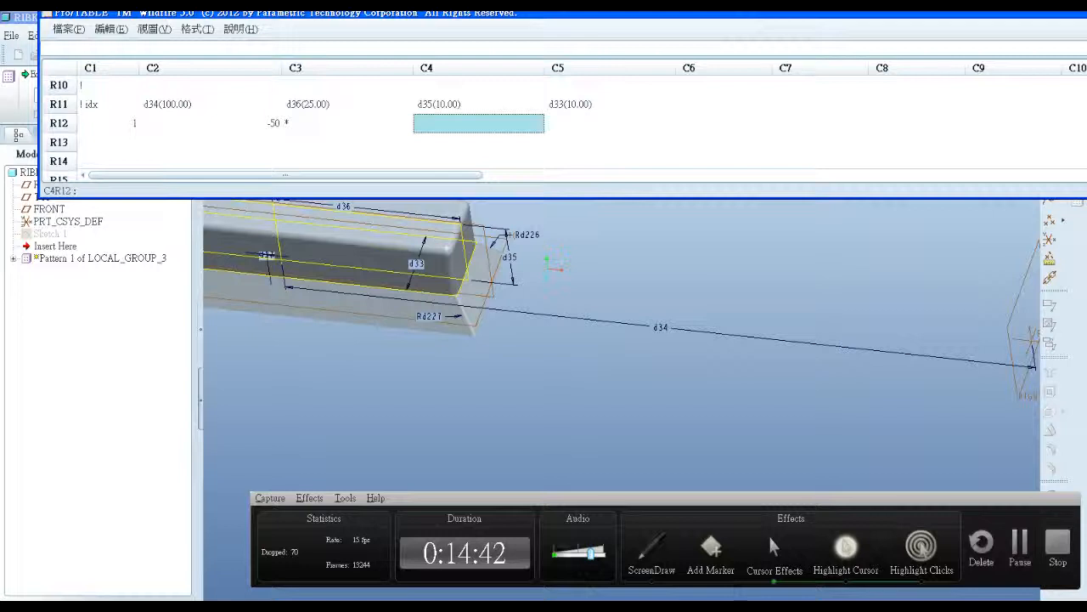
key(Tab)
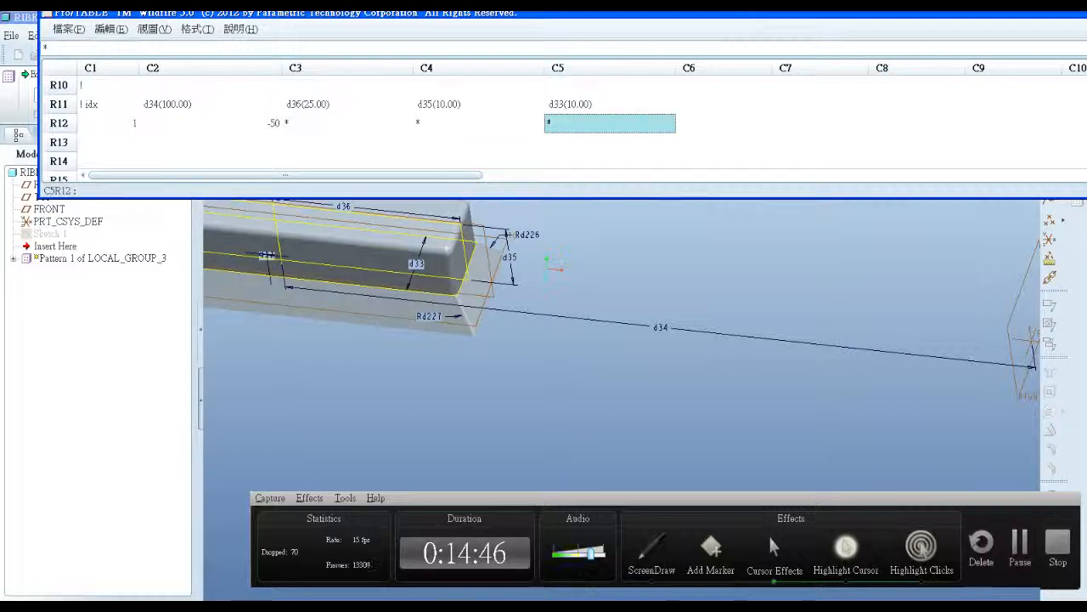
Save and exit TABLE1, and complete the table pattern of LOCAL_GROUP_3.
click(68, 29)
click(123, 97)
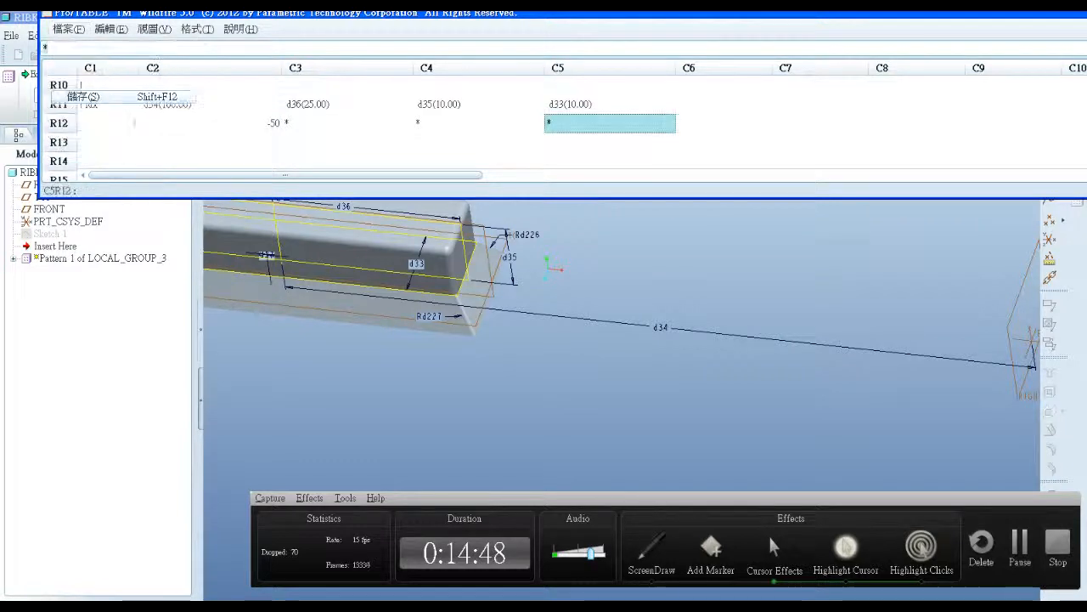
click(68, 29)
click(124, 97)
click(68, 29)
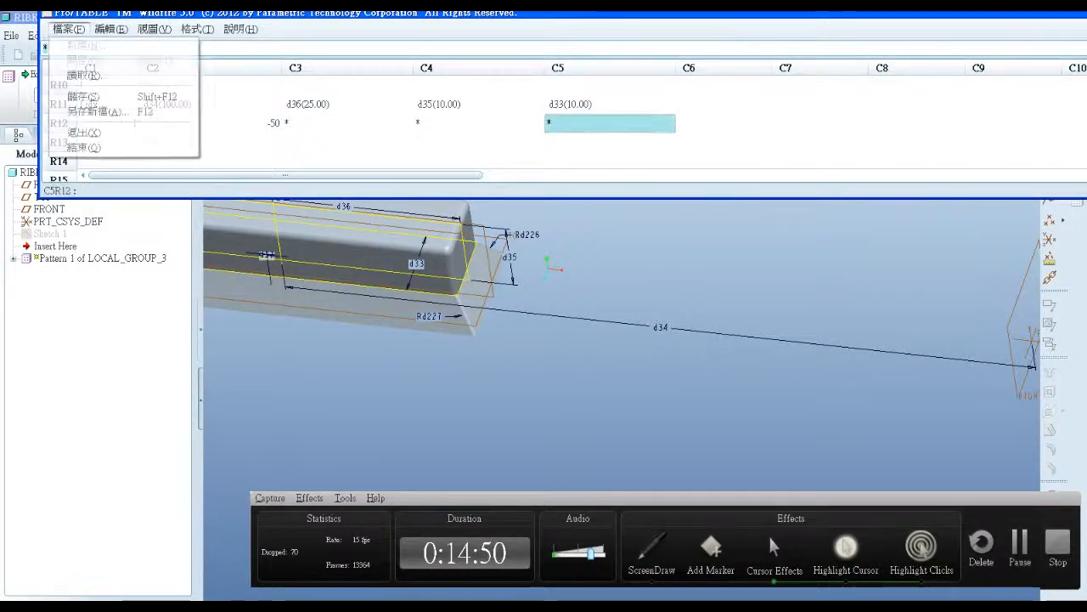
click(123, 133)
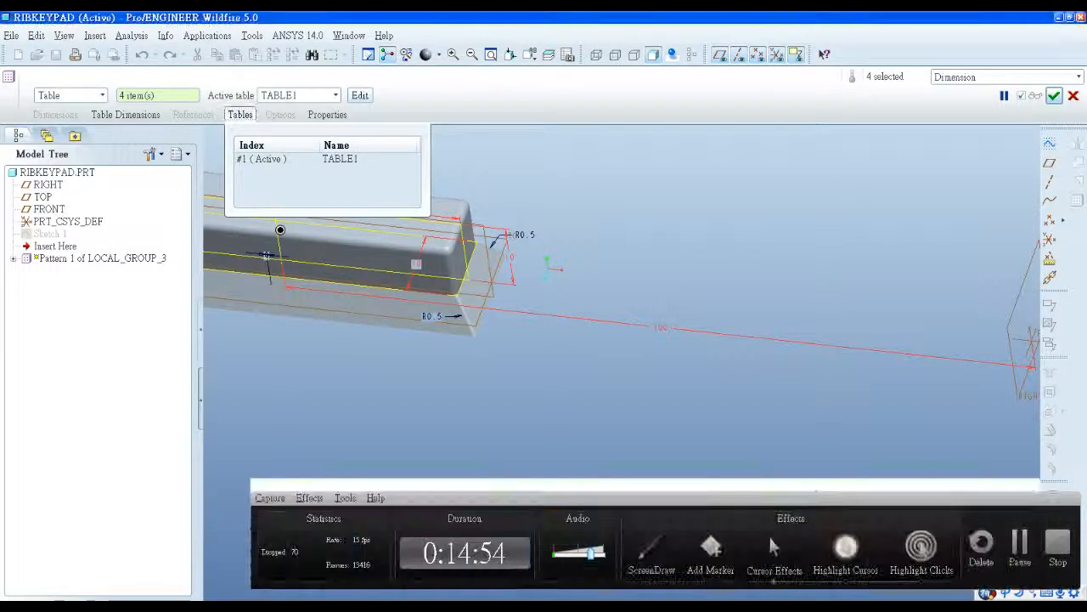
scroll(553, 345, up, 4)
scroll(552, 344, down, 1)
click(1053, 95)
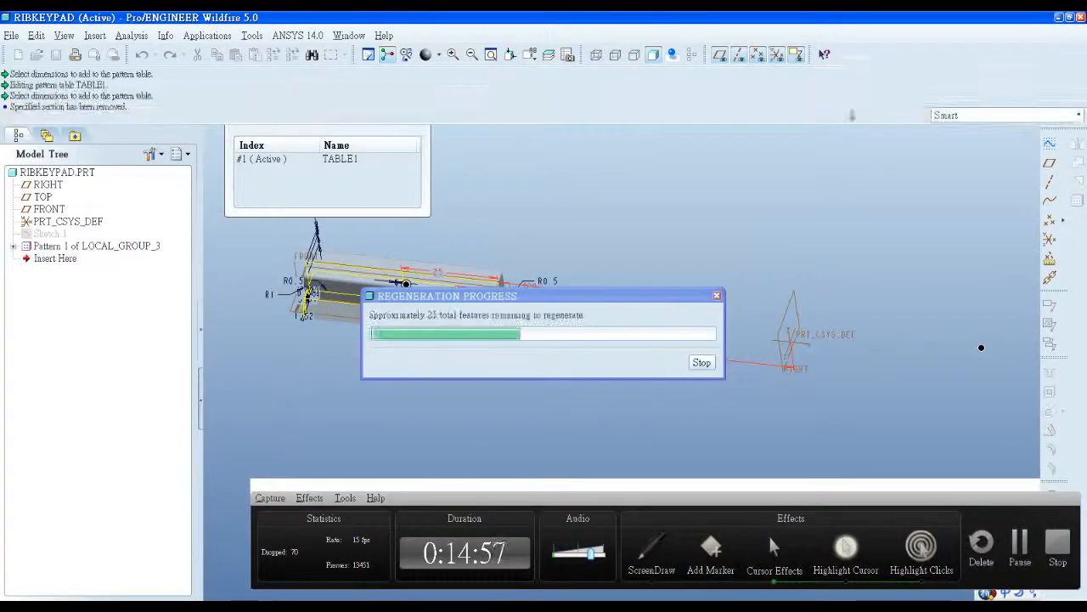
mouse_move(738, 299)
middle_down()
mouse_move(737, 318)
mouse_move(737, 277)
middle_up()
Redefine Pattern 1 of LOCAL_GROUP_3 and set both d34 and d36 to 10 in row R12 of TABLE1.
right_click(85, 245)
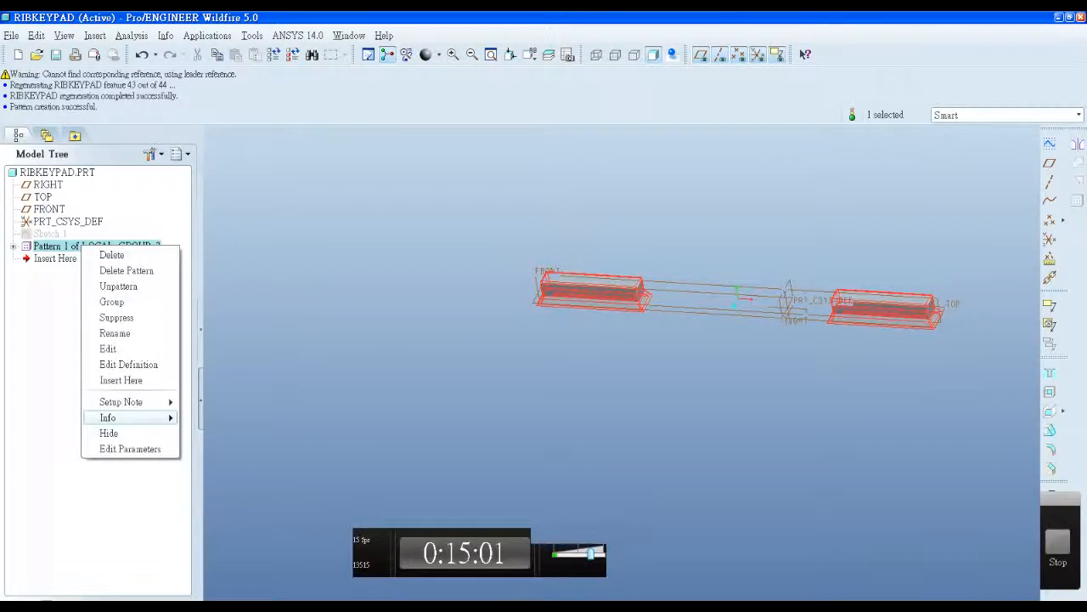
click(124, 362)
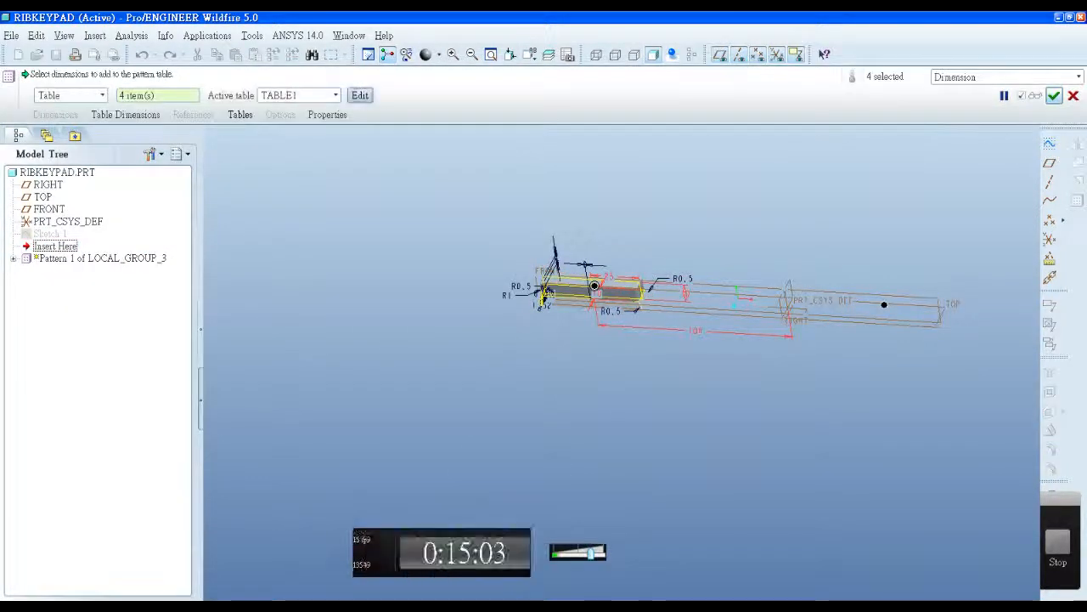
click(360, 95)
scroll(543, 131, down, 3)
click(172, 130)
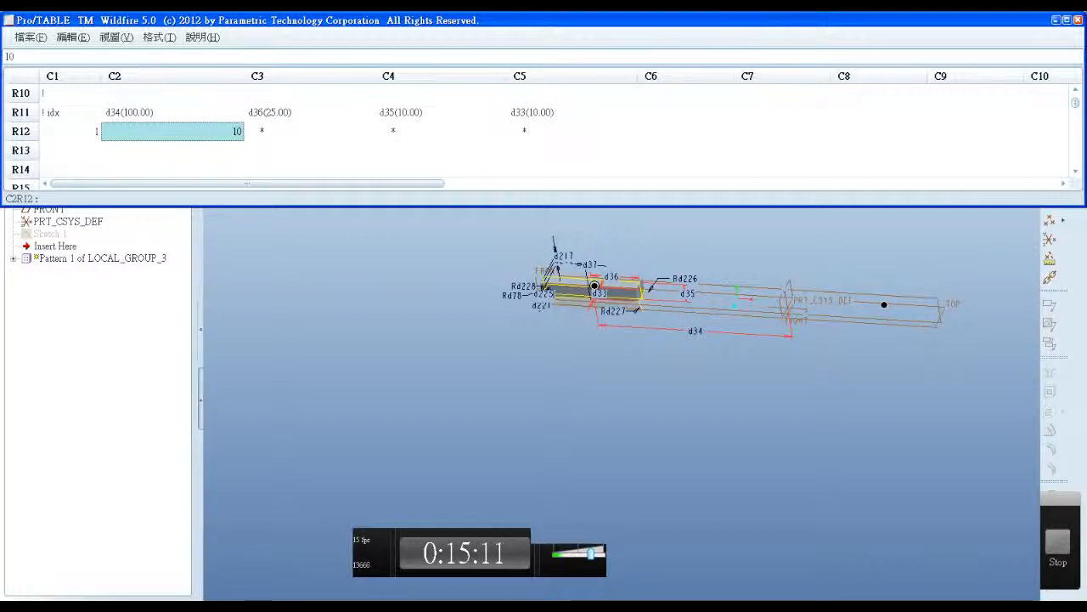
click(310, 131)
click(441, 130)
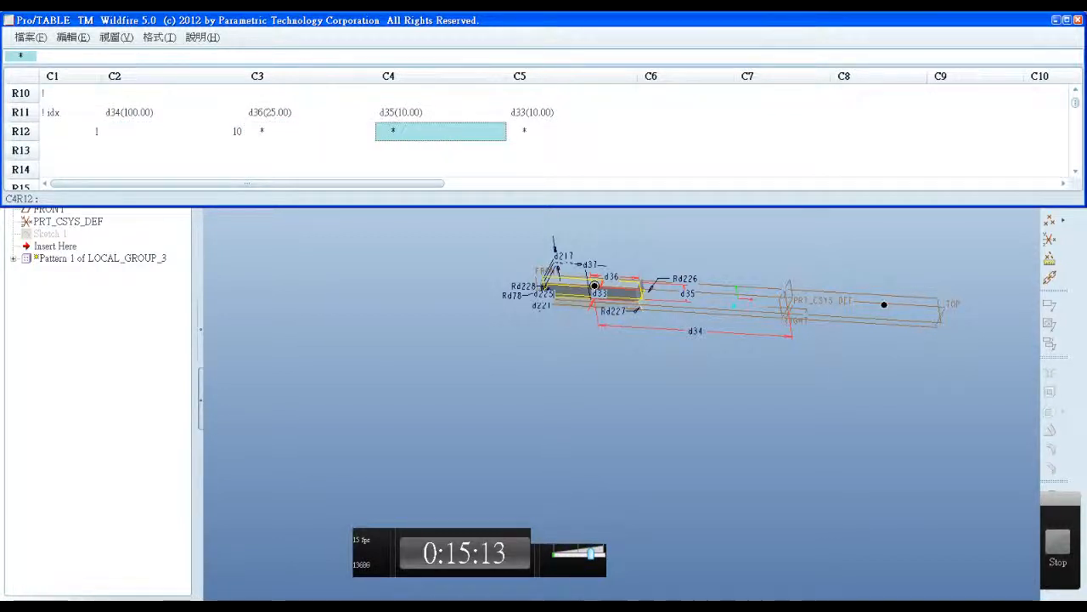
click(310, 131)
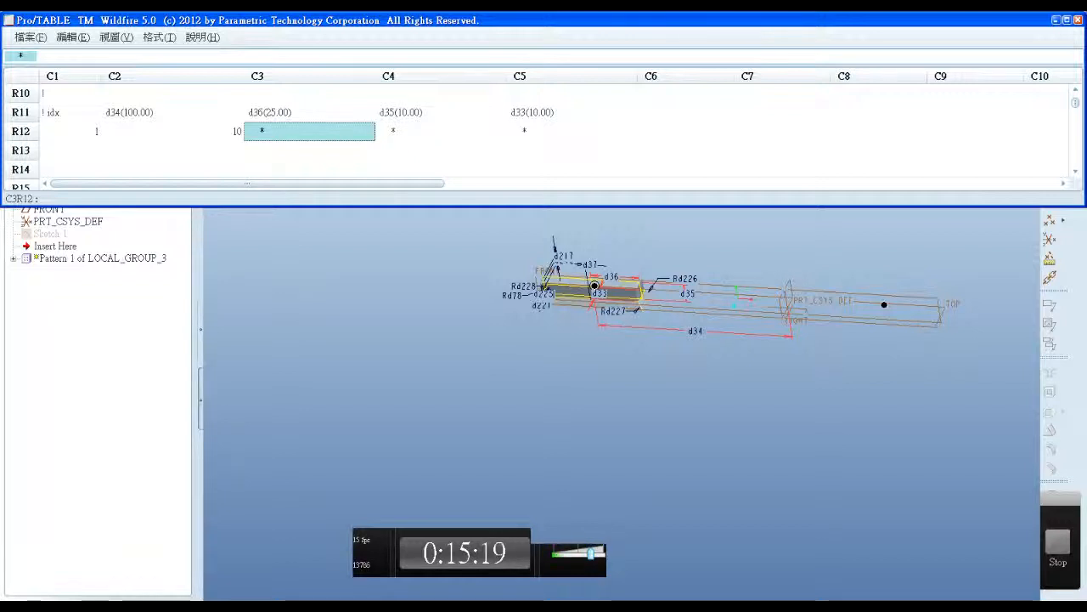
text(10)
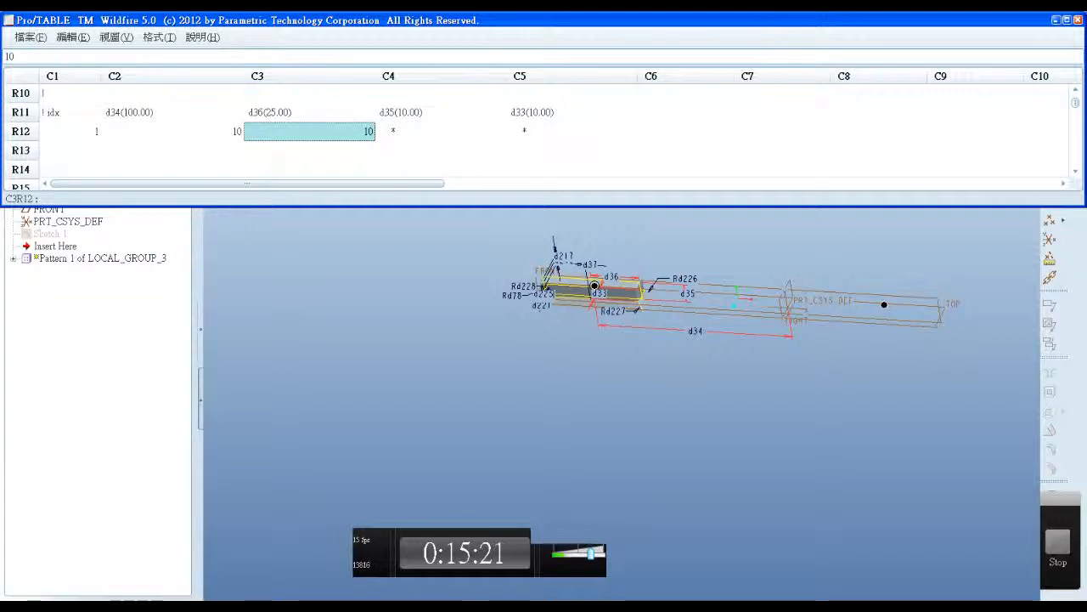
Exit TABLE1 keeping its changes, and complete the redefinition of Pattern 1 so the model regenerates.
click(441, 130)
key(alt+f)
key(Escape)
key(alt+f)
key(Down)
key(Down)
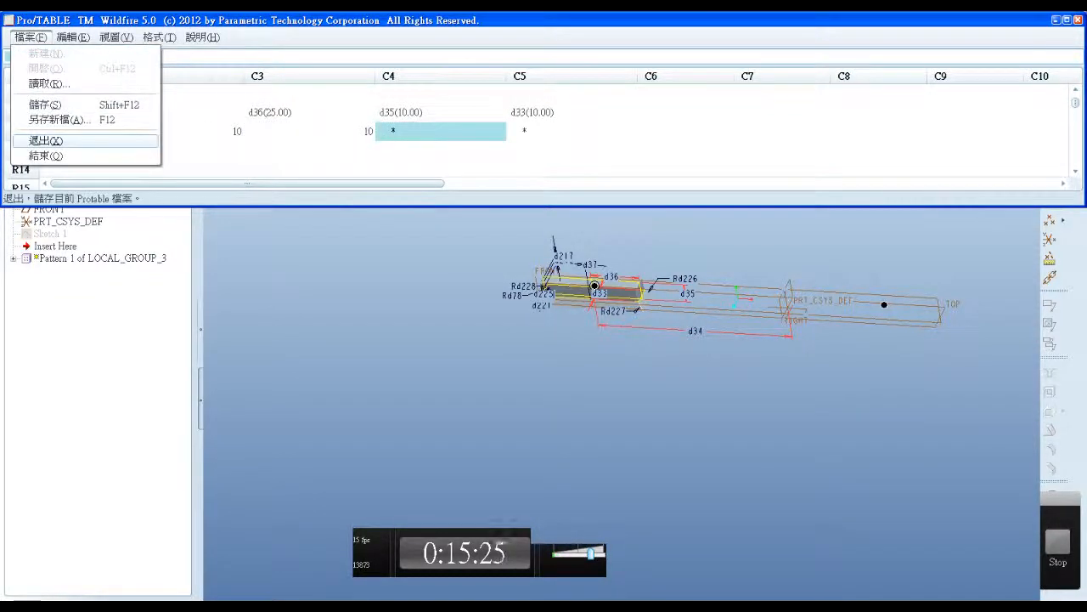
key(Return)
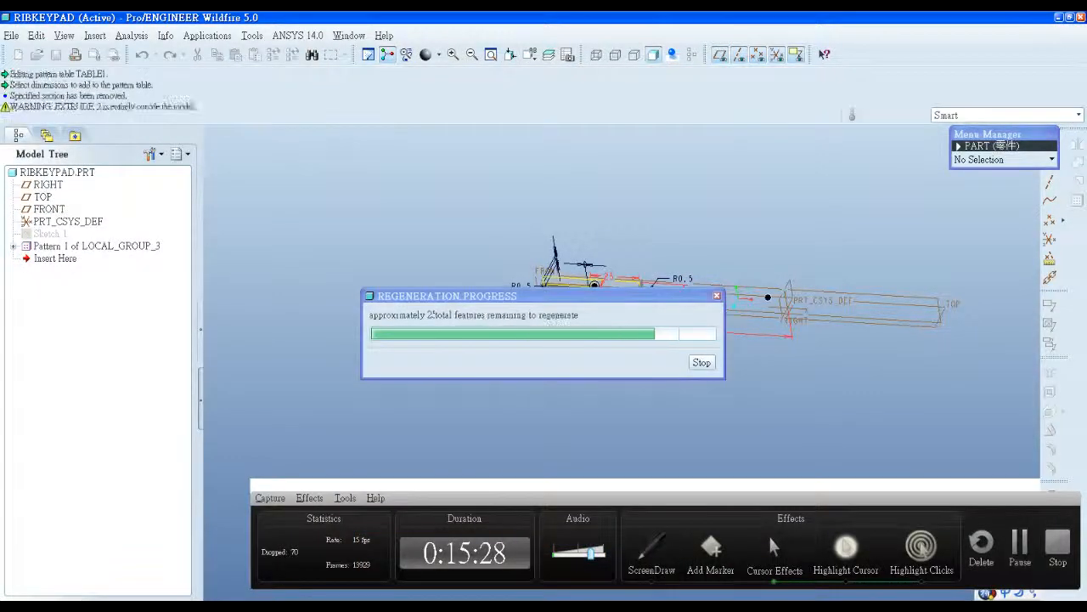
mouse_move(693, 311)
middle_down()
mouse_move(693, 323)
mouse_move(694, 289)
mouse_move(642, 280)
middle_up()
scroll(694, 311, down, 3)
click(642, 280)
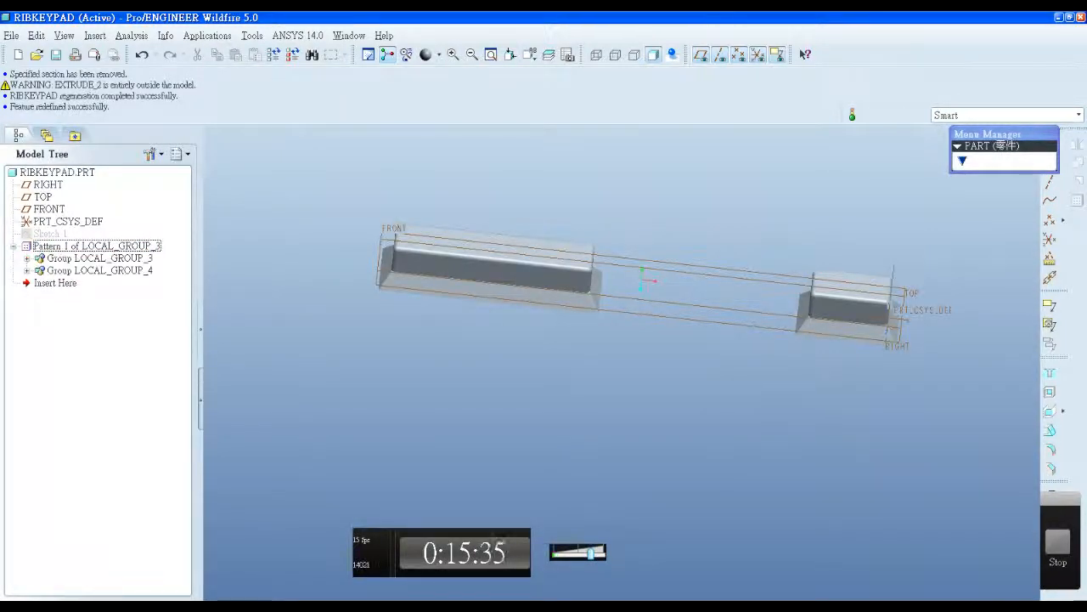
Unpattern Pattern 1 of LOCAL_GROUP_3 to turn its members into independent groups.
click(59, 245)
right_click(71, 245)
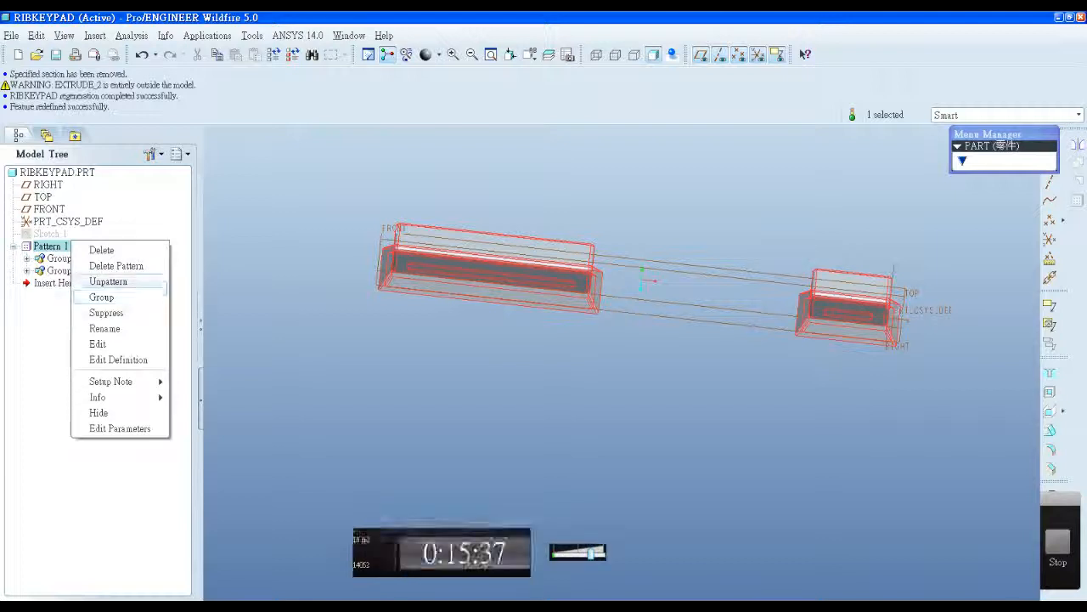
click(108, 281)
Delete Group LOCAL_GROUP_4 together with its datum planes, protrusion and rounds.
click(85, 257)
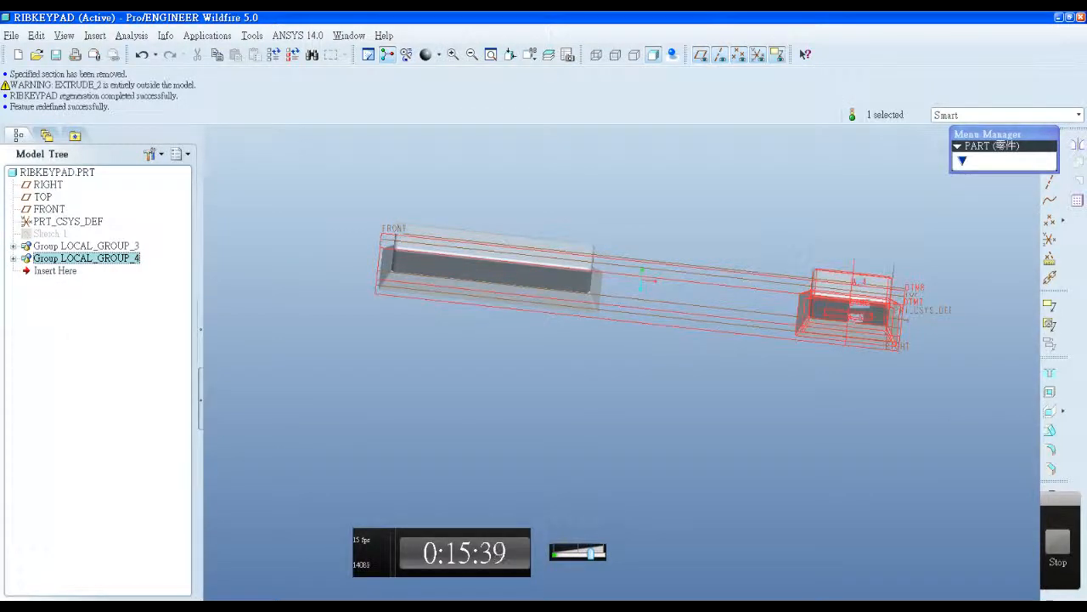
middle_drag(642, 271, 641, 301)
right_click(102, 344)
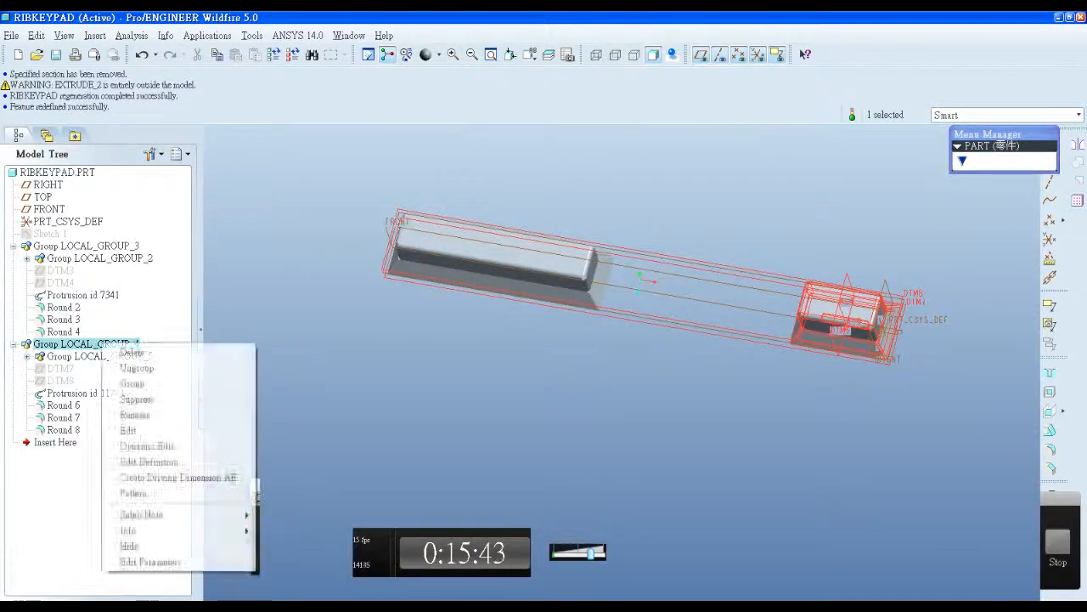
click(132, 353)
click(510, 337)
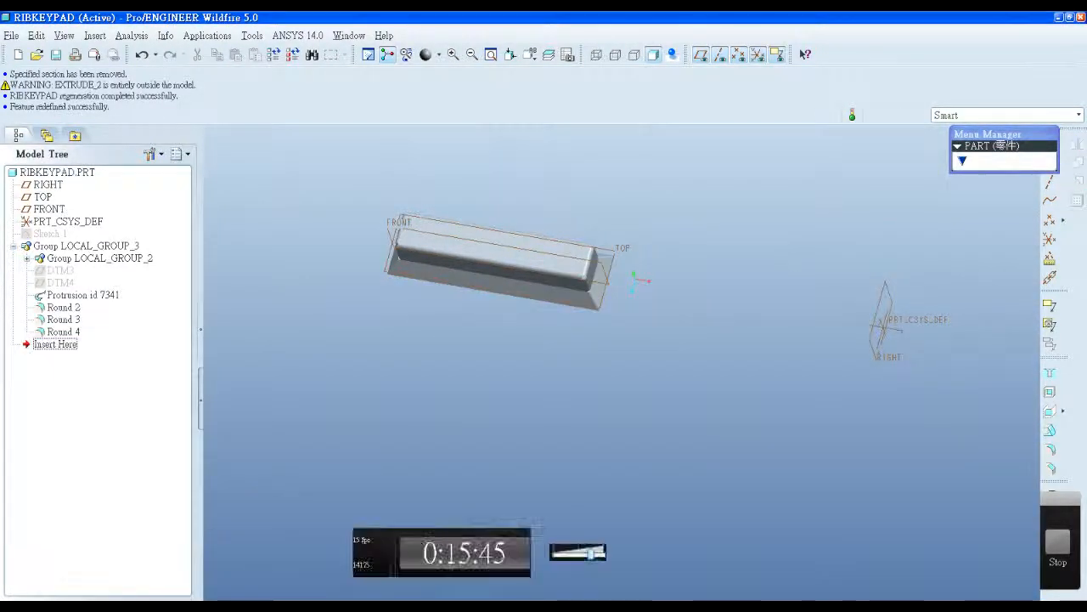
Expand the groups nested inside Group LOCAL_GROUP_3 in the model tree and ungroup LOCAL_GROUP_3.
click(86, 245)
click(26, 258)
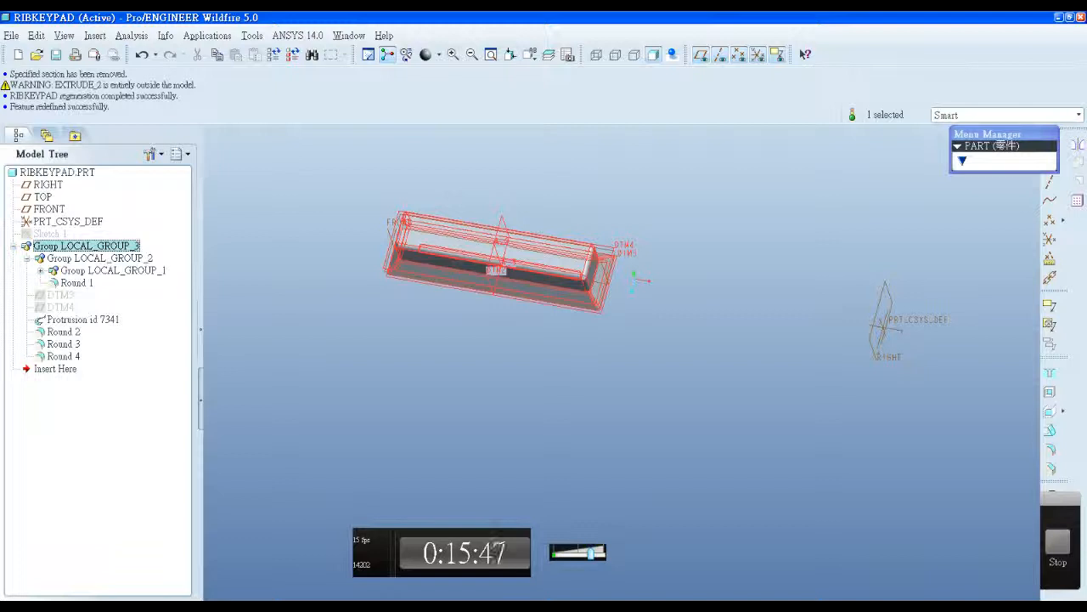
click(40, 270)
scroll(513, 258, down, 2)
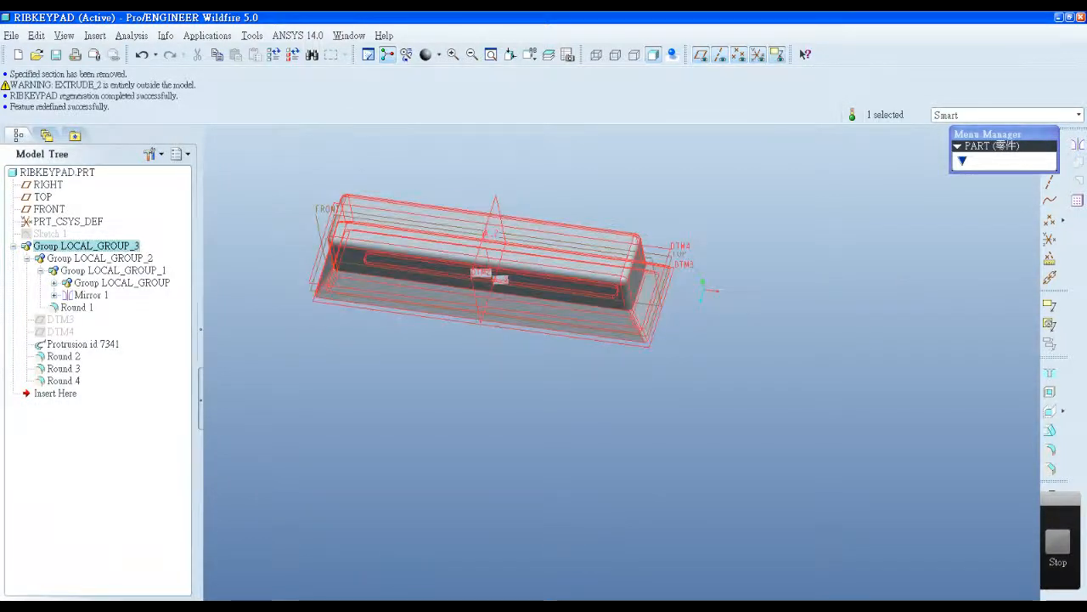
right_click(68, 246)
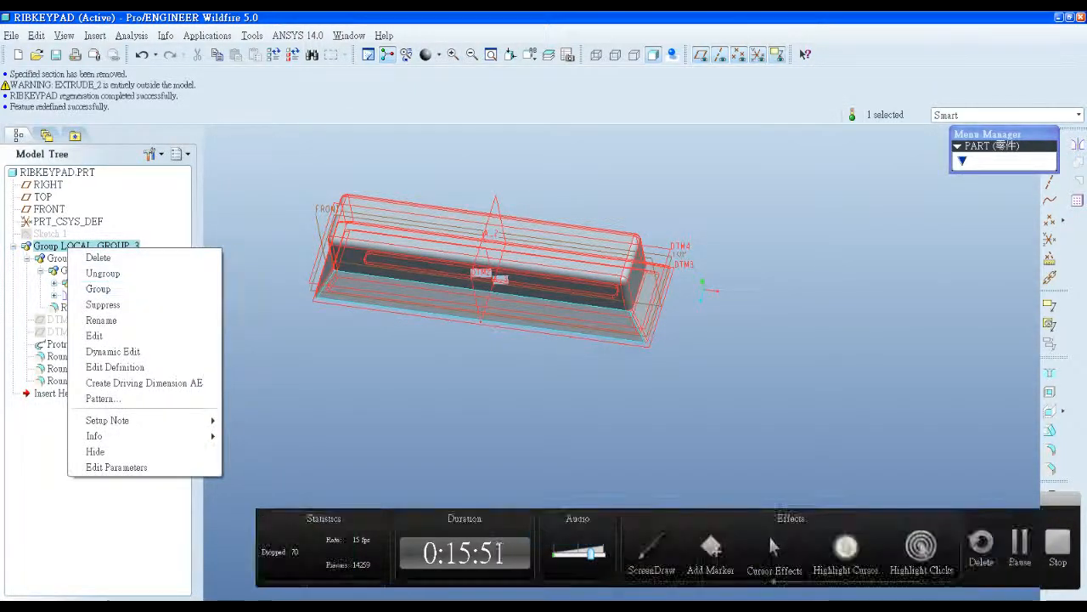
click(1057, 542)
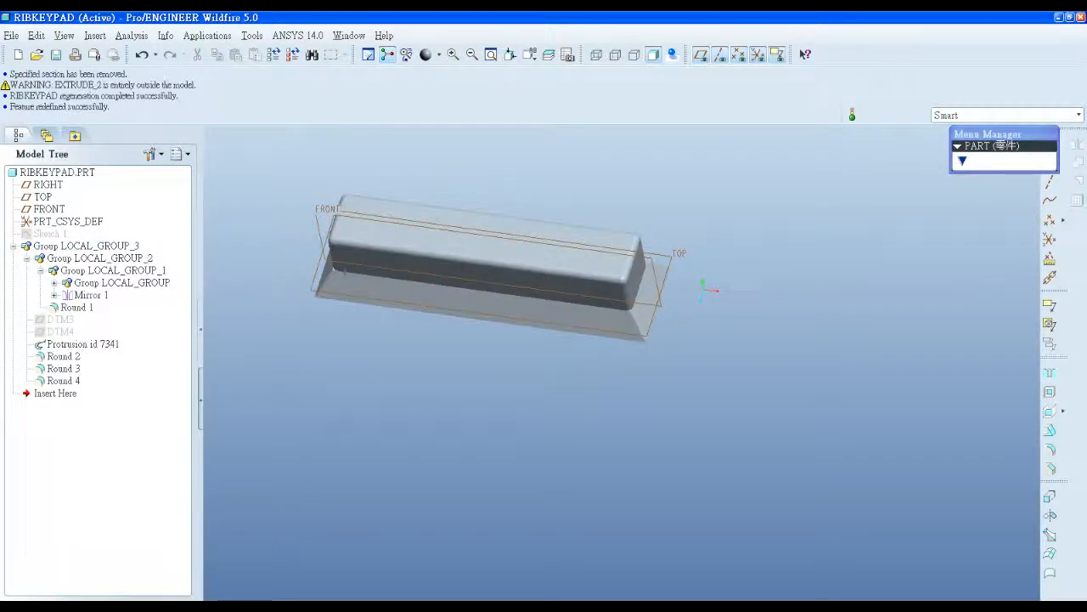
click(121, 282)
click(113, 270)
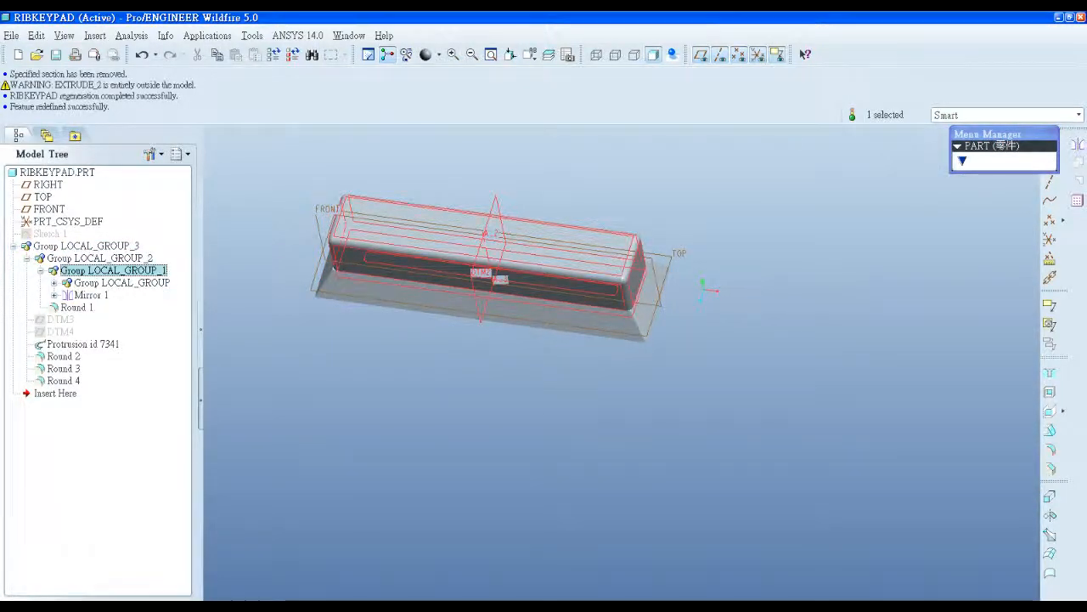
click(86, 246)
right_click(114, 246)
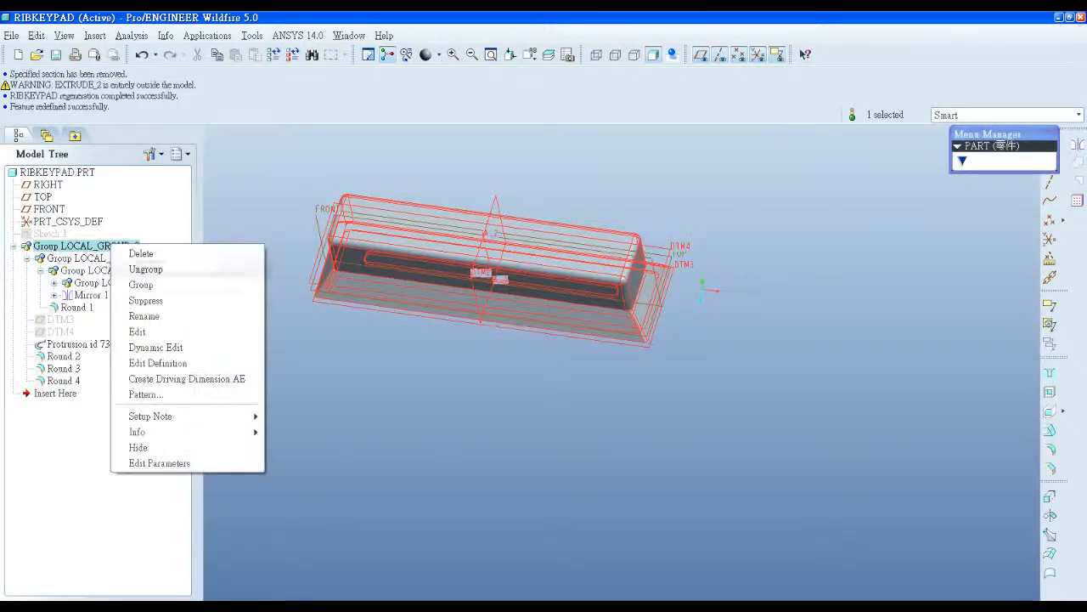
click(158, 269)
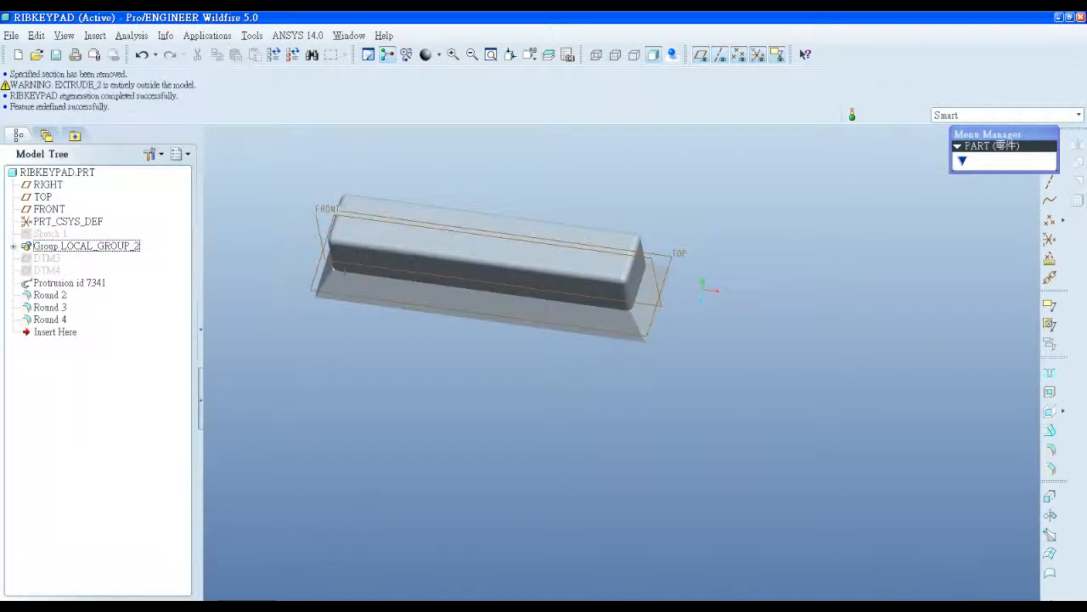
Examine the contents of Group LOCAL_GROUP_2, Round 2, Round 4 and Protrusion id 7341 on the key block.
mouse_move(240, 299)
middle_down()
mouse_move(240, 274)
mouse_move(239, 315)
middle_up()
scroll(240, 316, down, 2)
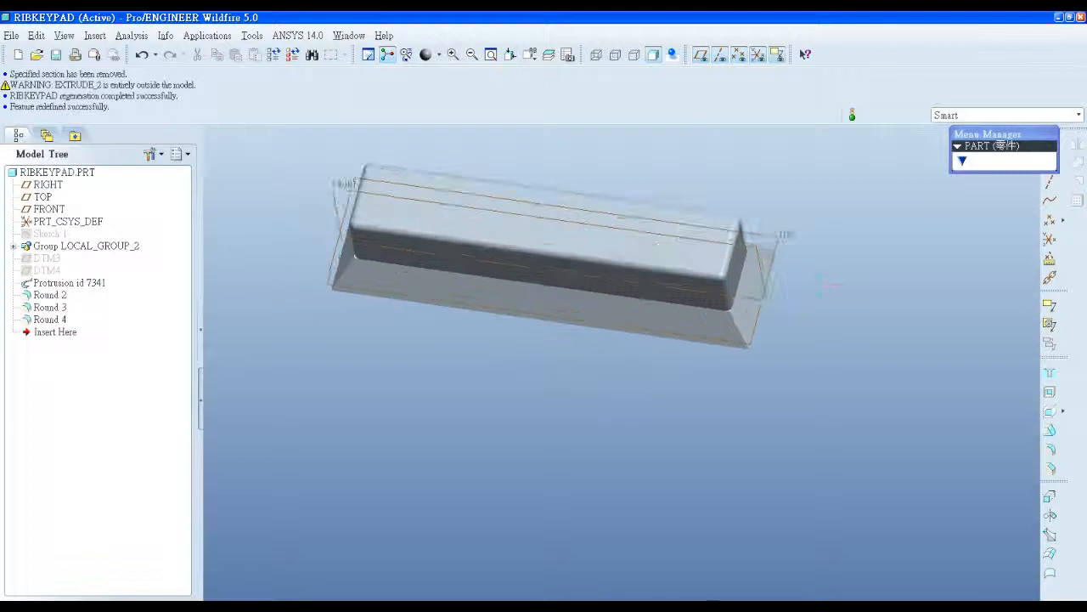
click(12, 246)
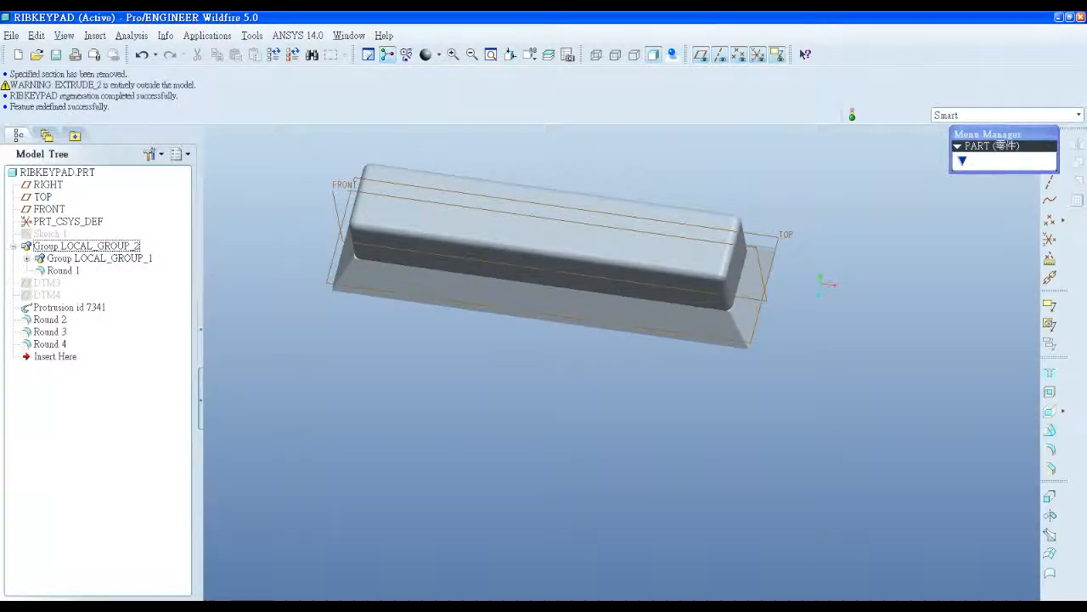
click(50, 320)
click(49, 344)
middle_drag(289, 374, 327, 338)
scroll(291, 340, down, 2)
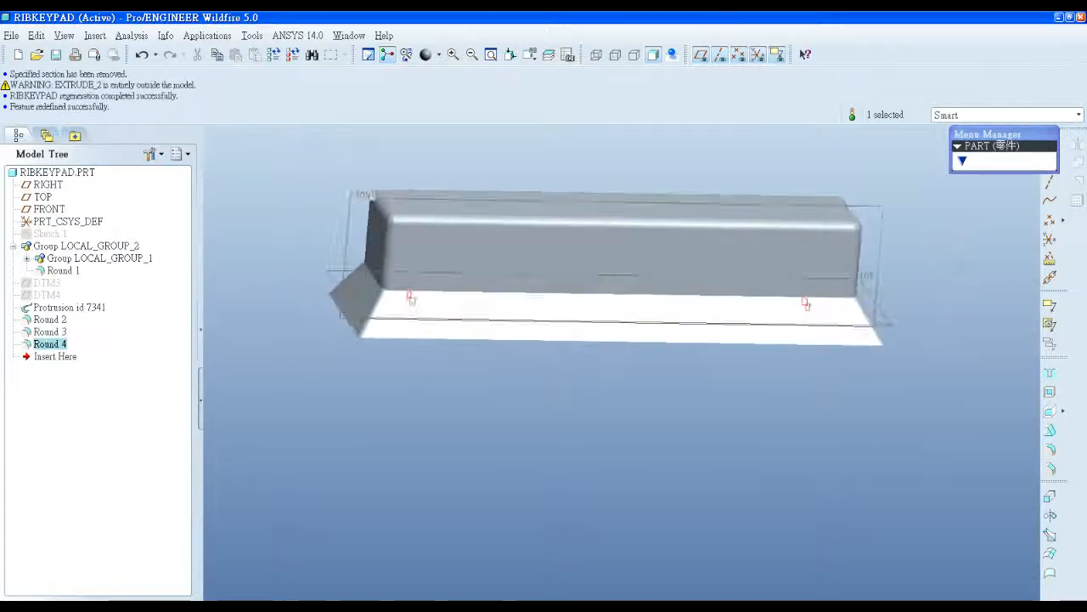
scroll(374, 340, down, 3)
click(70, 307)
middle_drag(612, 286, 814, 147)
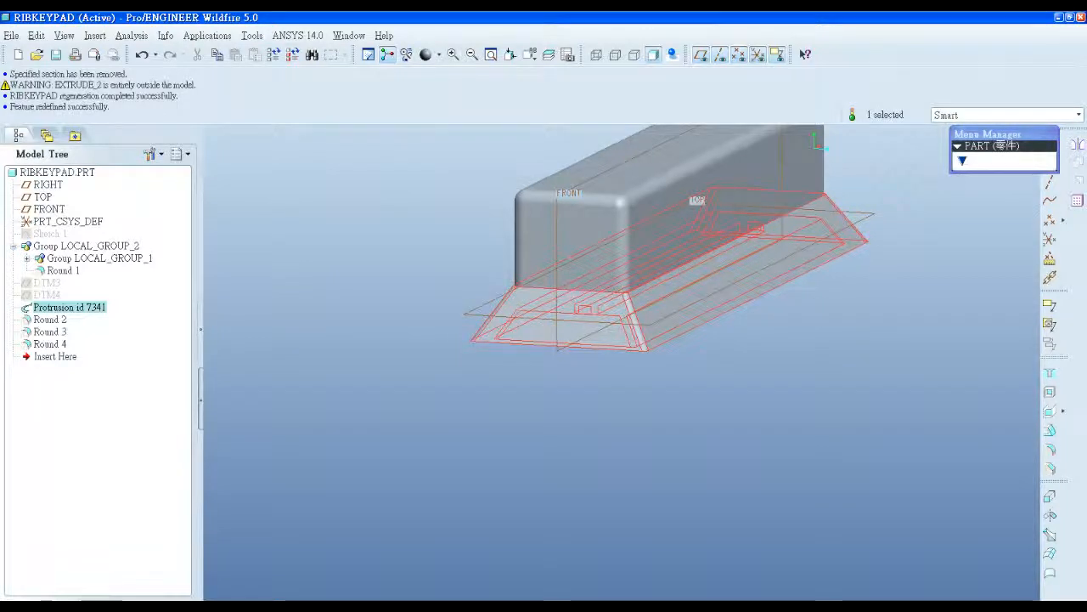
Ungroup LOCAL_GROUP_1 inside Group LOCAL_GROUP_2.
click(76, 258)
right_click(64, 259)
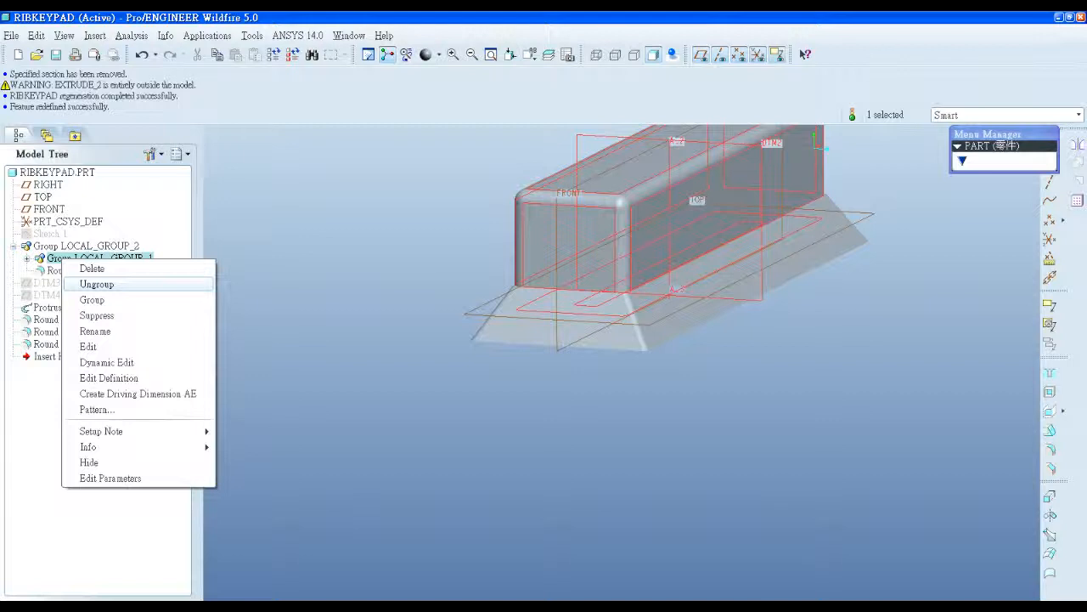
click(96, 284)
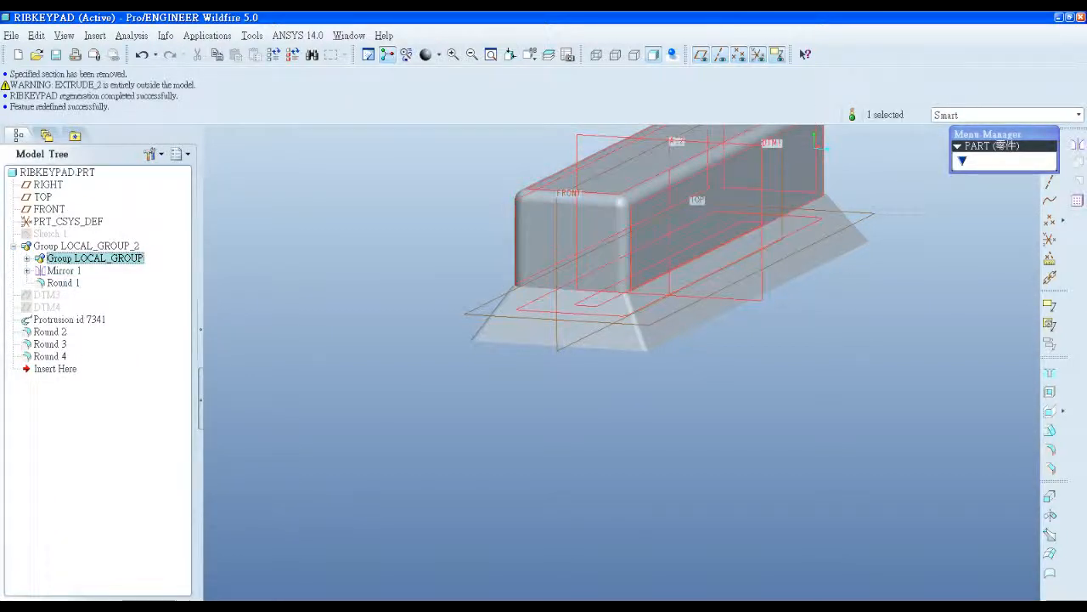
Ungroup Group LOCAL_GROUP nested inside Group LOCAL_GROUP_2.
click(64, 270)
click(93, 259)
right_click(85, 259)
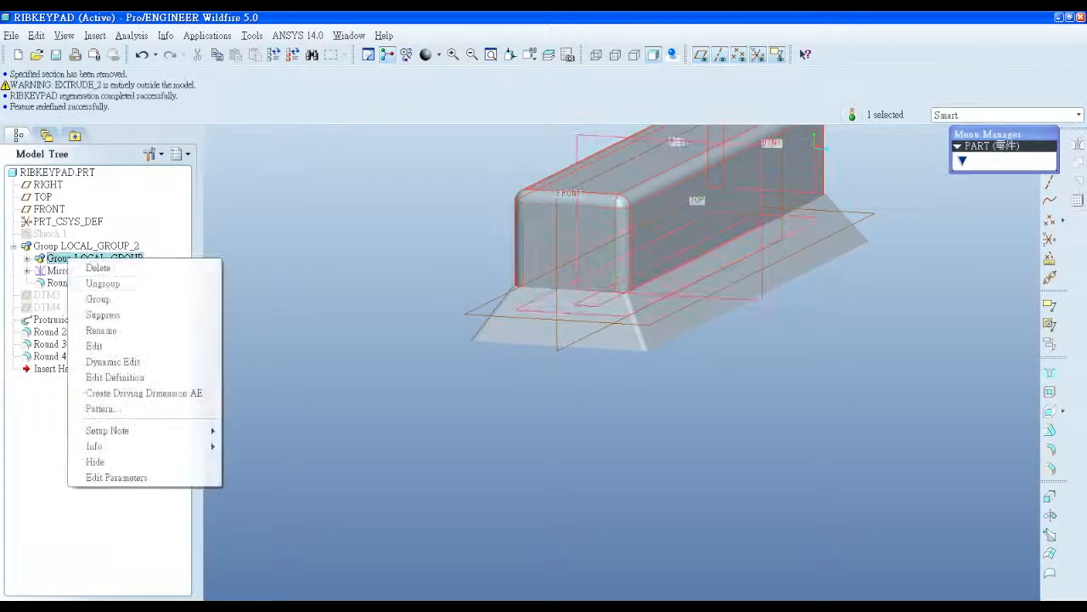
click(98, 283)
Examine Extrude 1, axis A_2, DTM1, Mirror 1 and Round 1 inside Group LOCAL_GROUP_2 by highlighting each on the model.
click(66, 258)
click(61, 282)
click(63, 307)
click(60, 282)
click(85, 246)
click(55, 270)
click(65, 258)
click(64, 295)
double_click(63, 306)
click(65, 258)
click(64, 295)
click(65, 258)
click(85, 245)
click(64, 295)
click(63, 307)
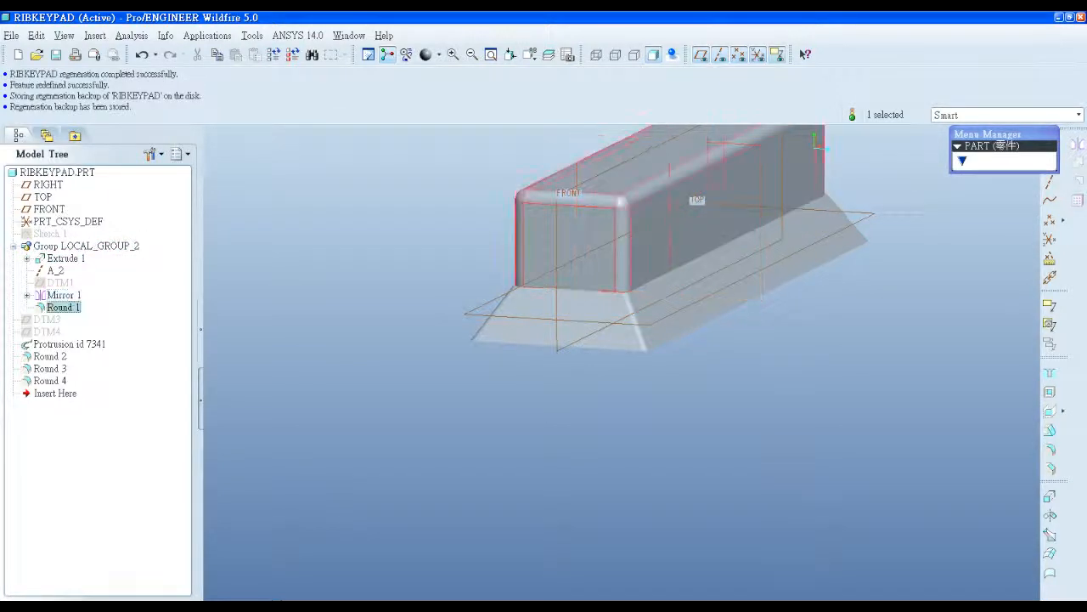
click(63, 306)
Ungroup LOCAL_GROUP_2 and show the key block in its default orientation.
click(85, 246)
right_click(85, 246)
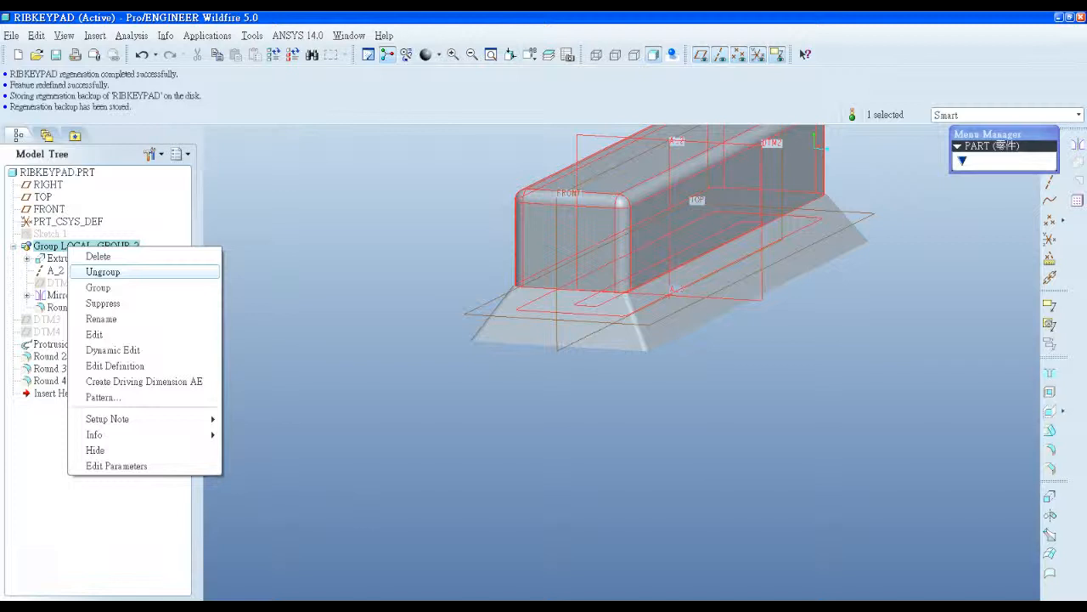
click(102, 272)
key(ctrl+d)
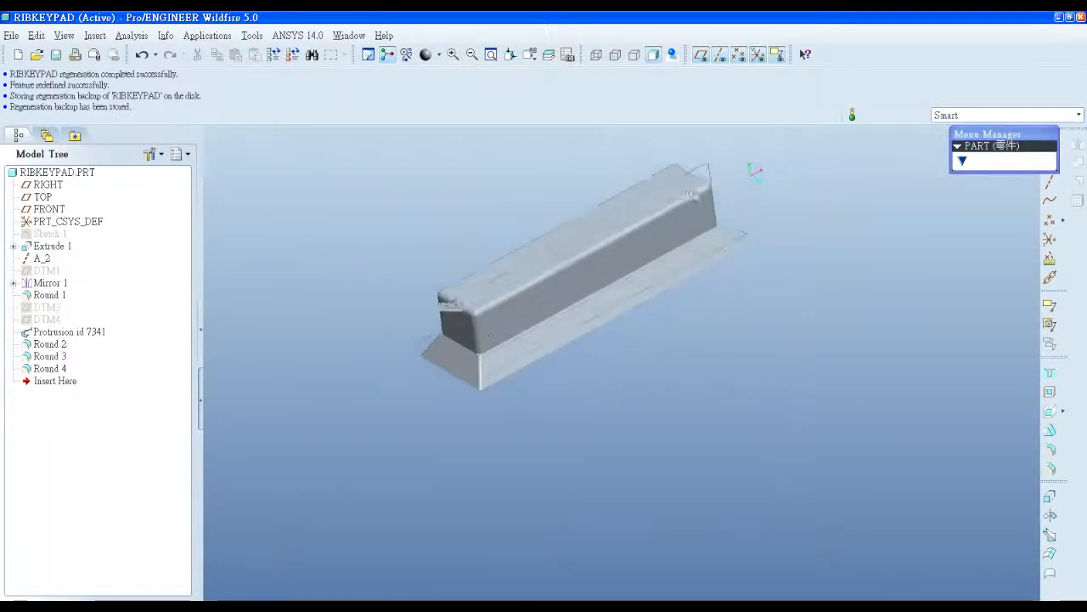
click(50, 295)
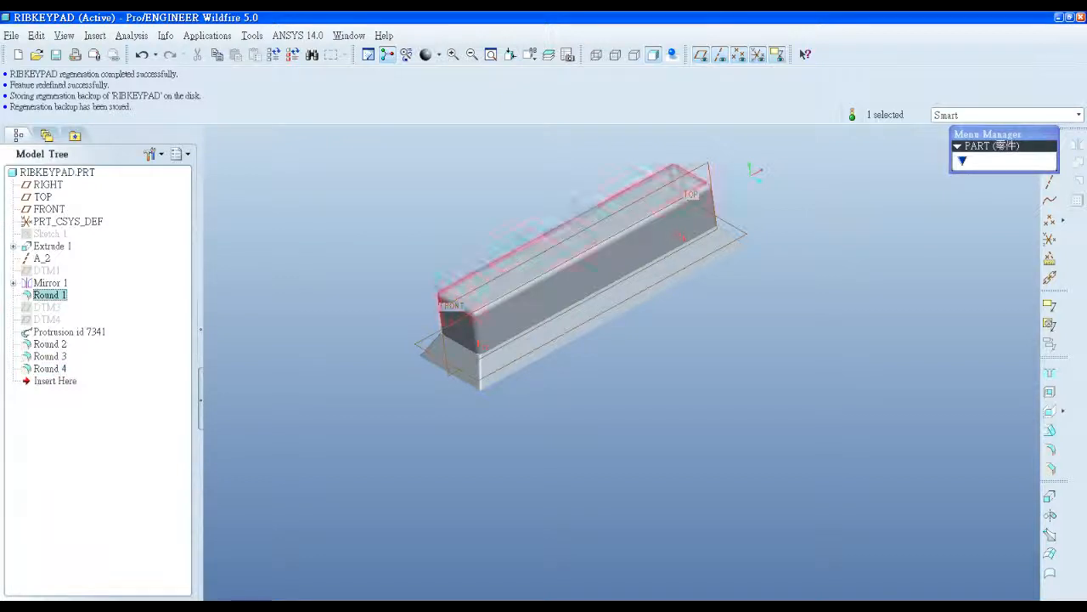
shift+click(53, 246)
right_click(53, 246)
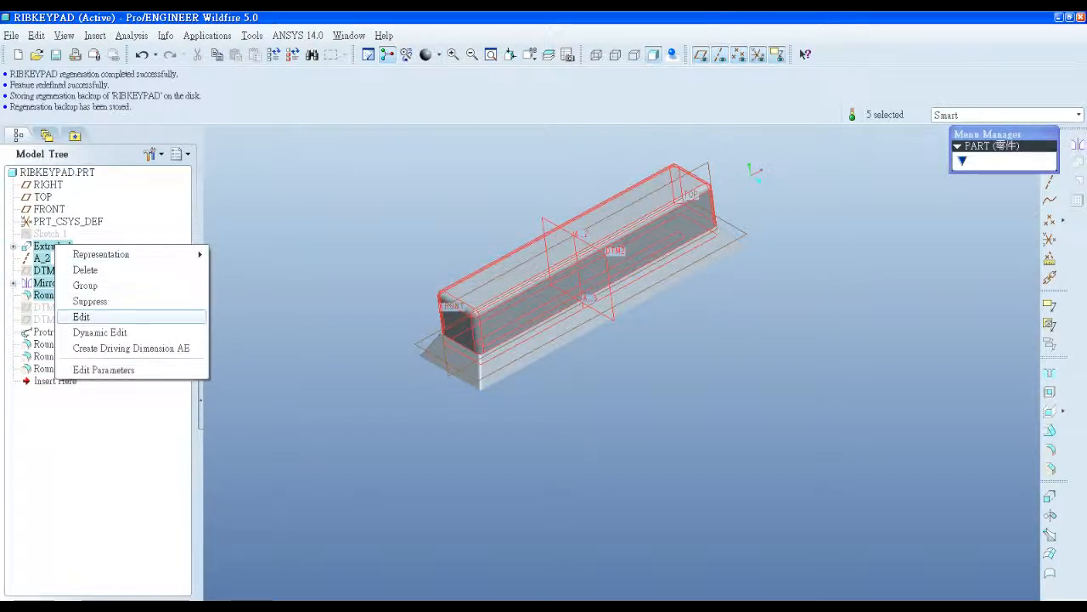
key(Escape)
Try deleting DTM3, DTM4, Protrusion id 7341 and Rounds 2 to 4, and undo the deletion.
click(50, 367)
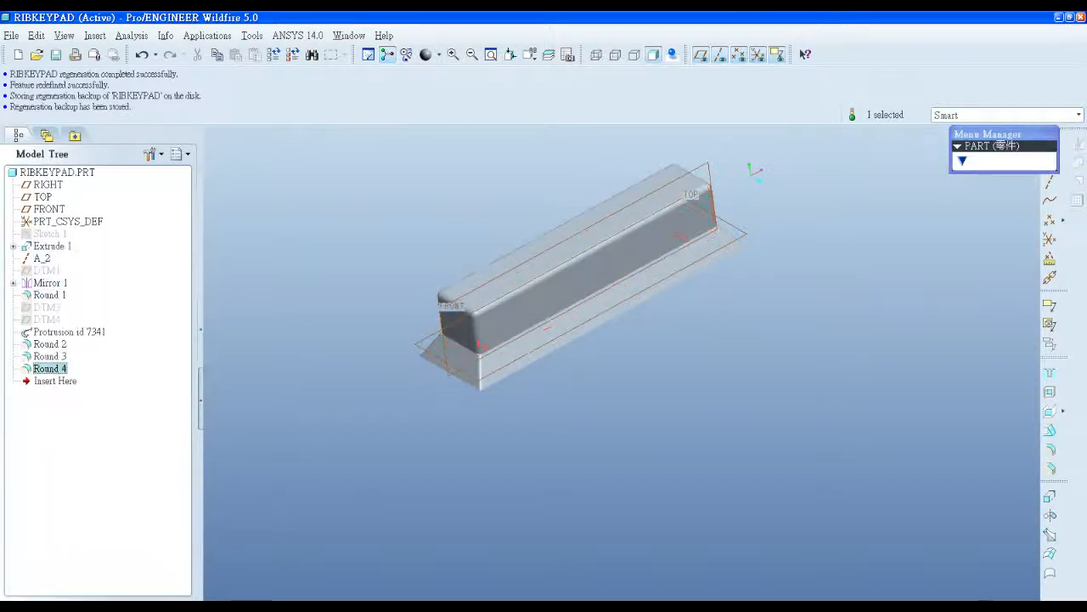
shift+click(46, 307)
right_click(49, 307)
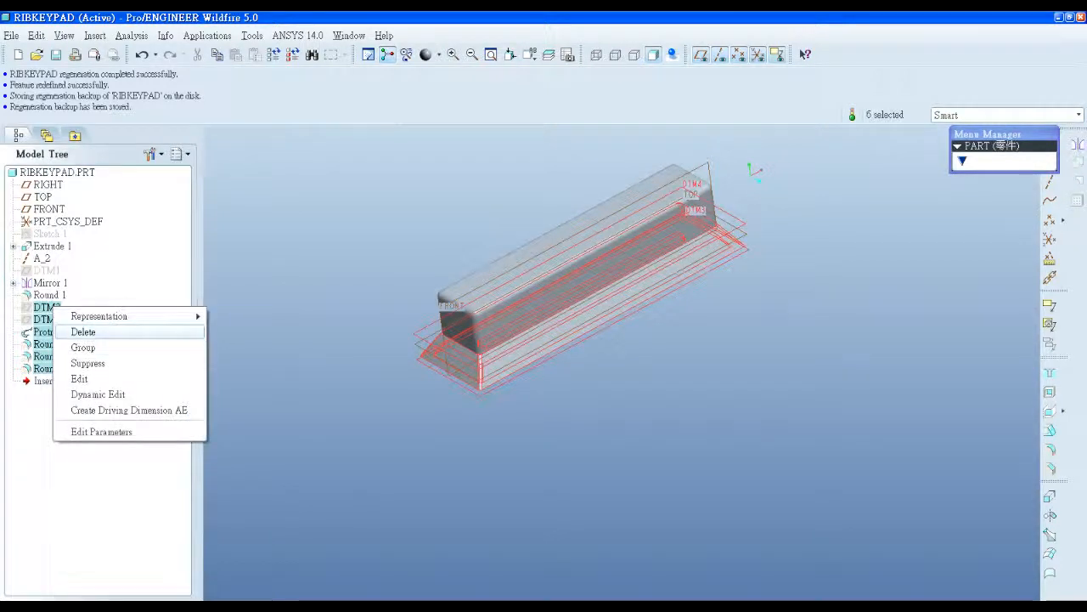
click(82, 331)
click(511, 338)
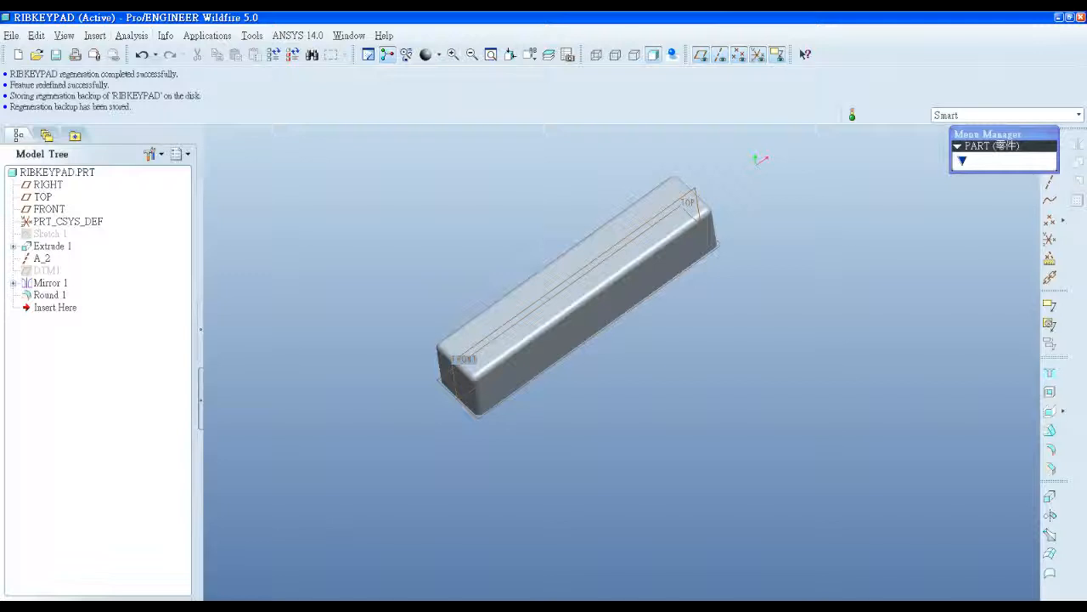
key(ctrl+z)
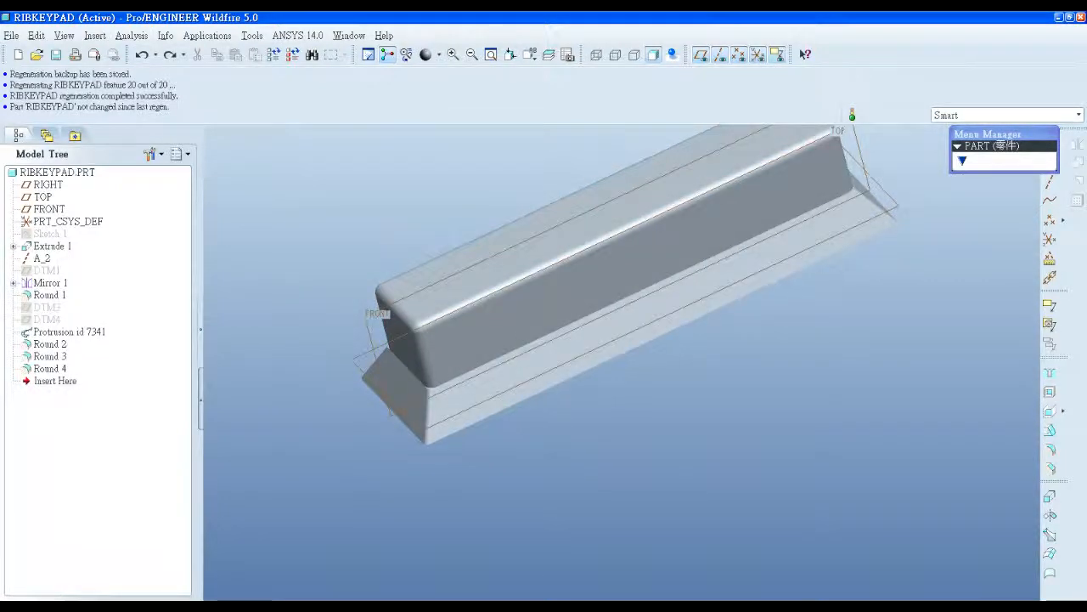
Delete the features from DTM3 through Round 4, including DTM4 and Protrusion id 7341, from the key block.
click(50, 368)
shift+click(51, 306)
right_click(122, 309)
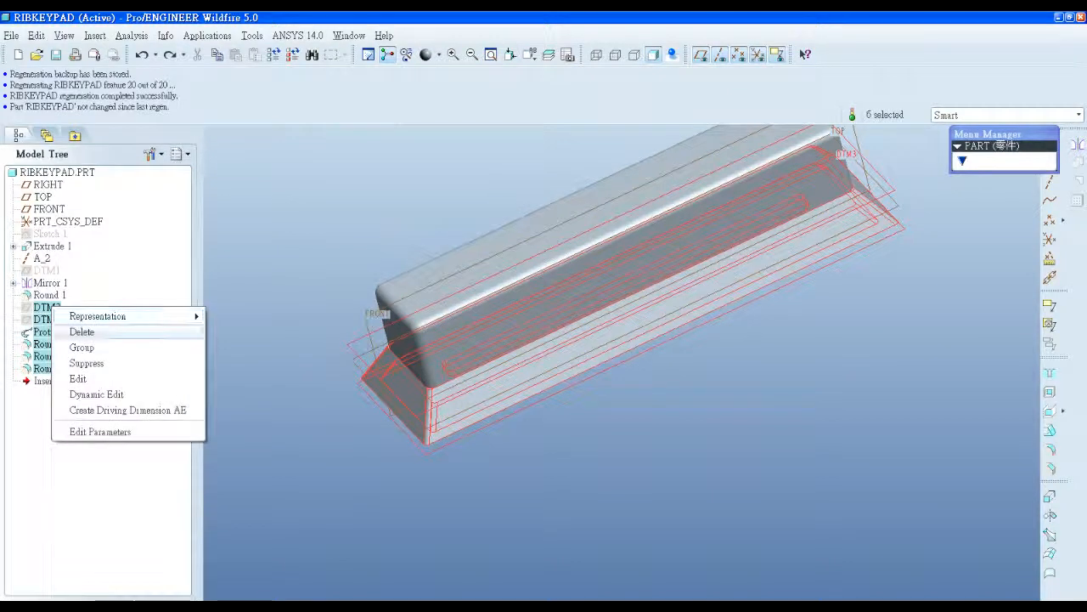
click(140, 331)
key(Return)
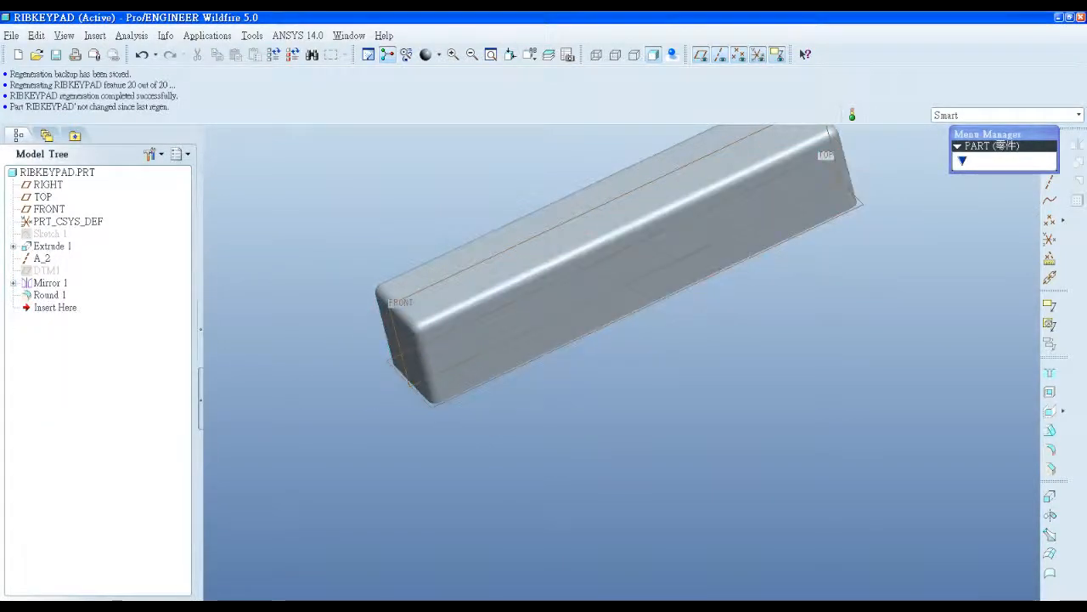
Examine datum plane DTM1 and the remaining key block from different angles.
click(46, 270)
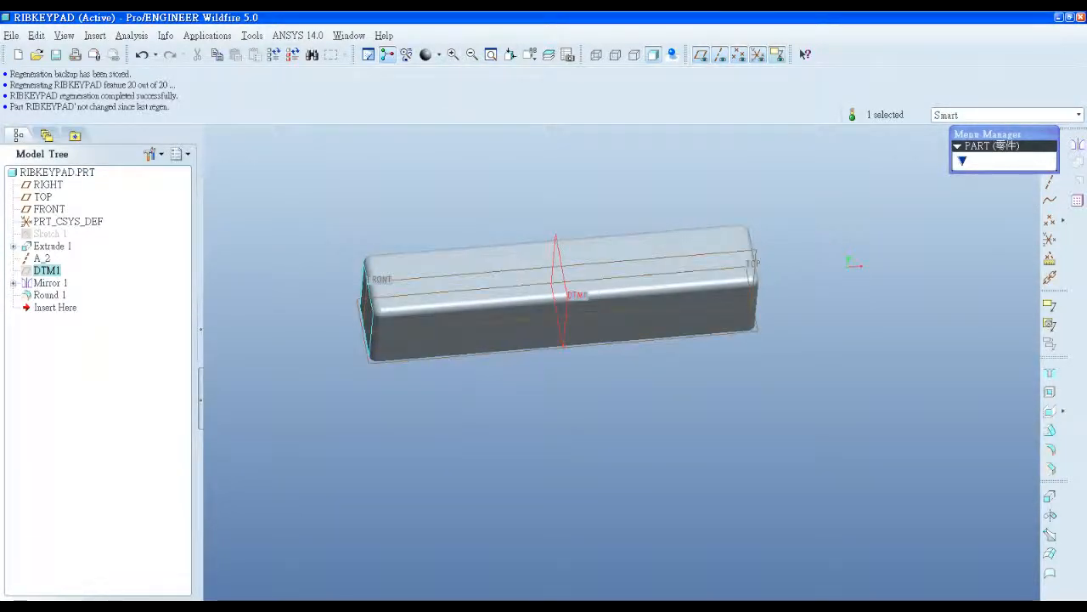
scroll(483, 356, up, 3)
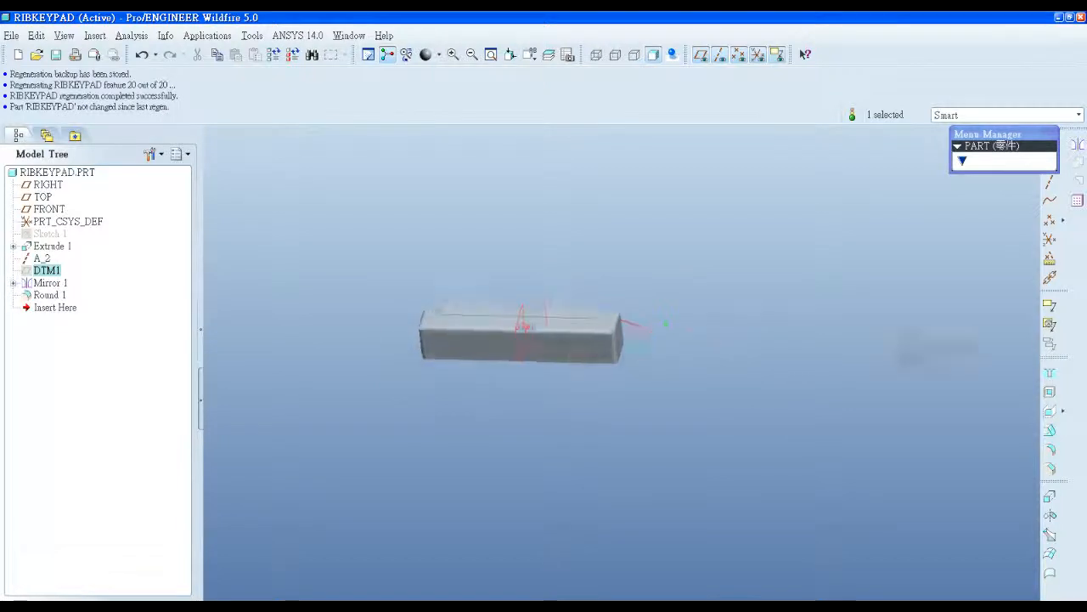
scroll(482, 356, down, 2)
click(55, 307)
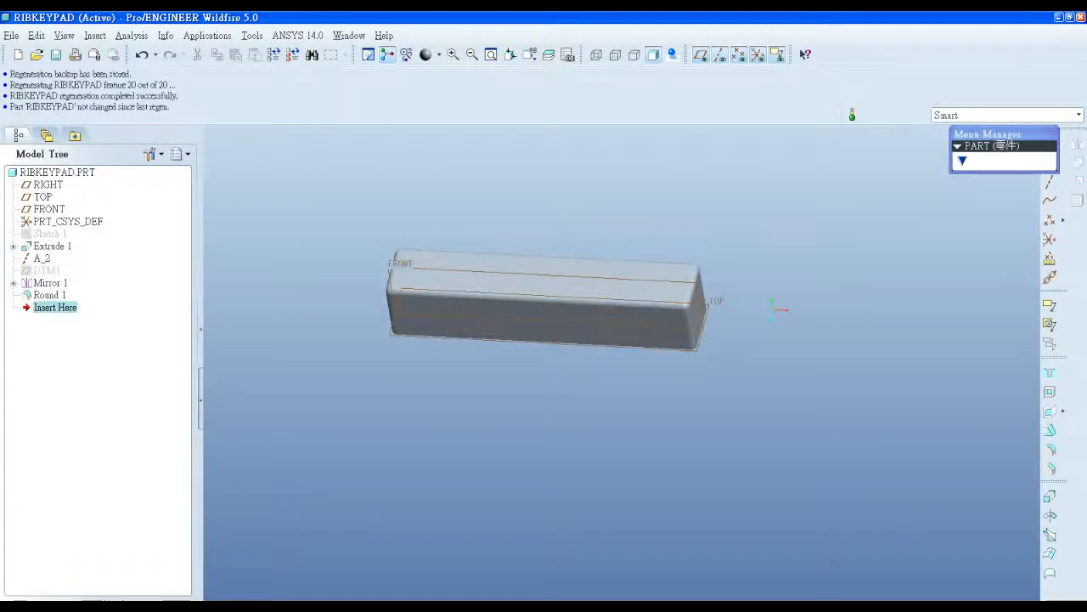
middle_drag(739, 297, 707, 314)
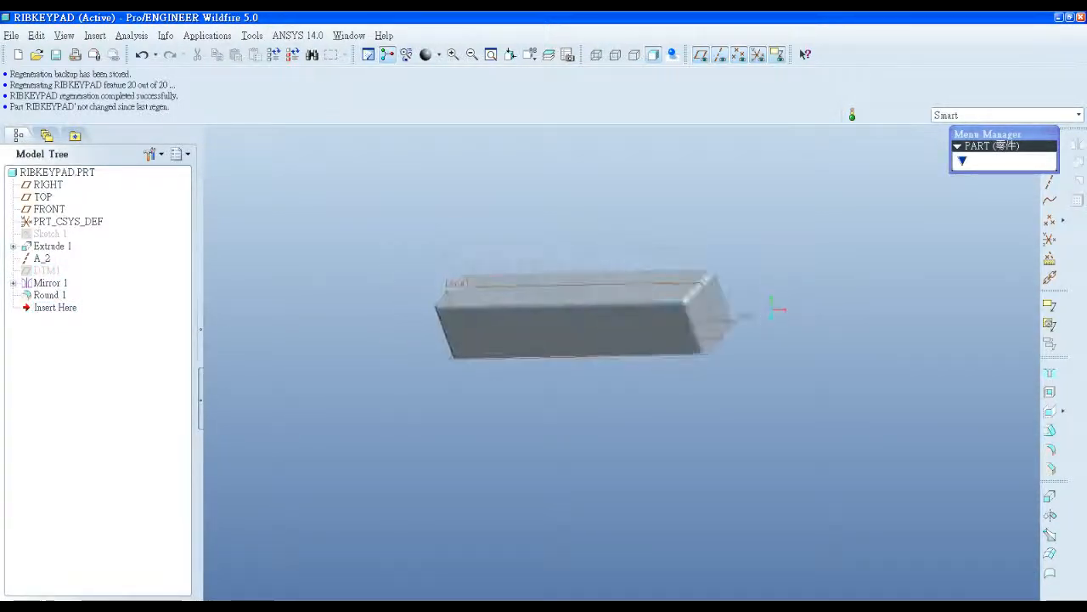
scroll(707, 315, down, 2)
Display the layer tree and unhide the CURVE and 02___PRT_ALL_AXES layers.
click(176, 154)
click(212, 175)
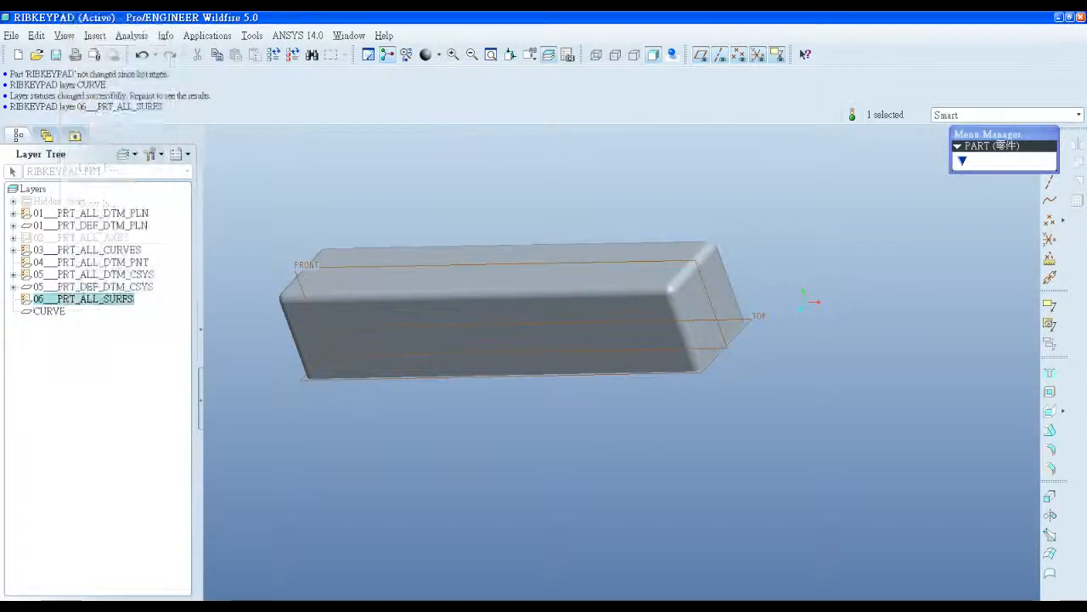
right_click(45, 311)
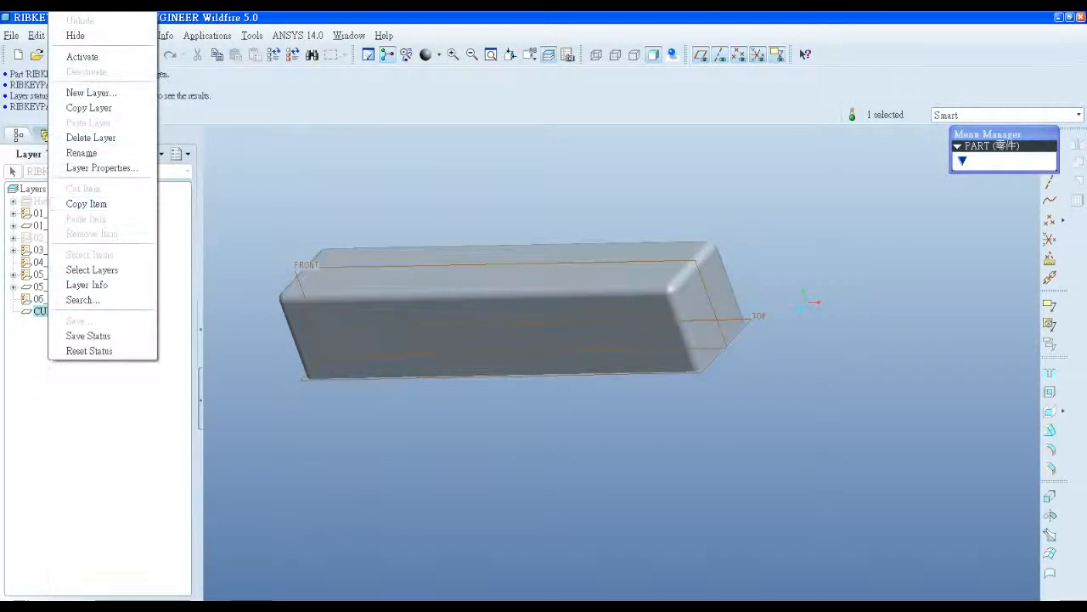
click(89, 336)
click(85, 238)
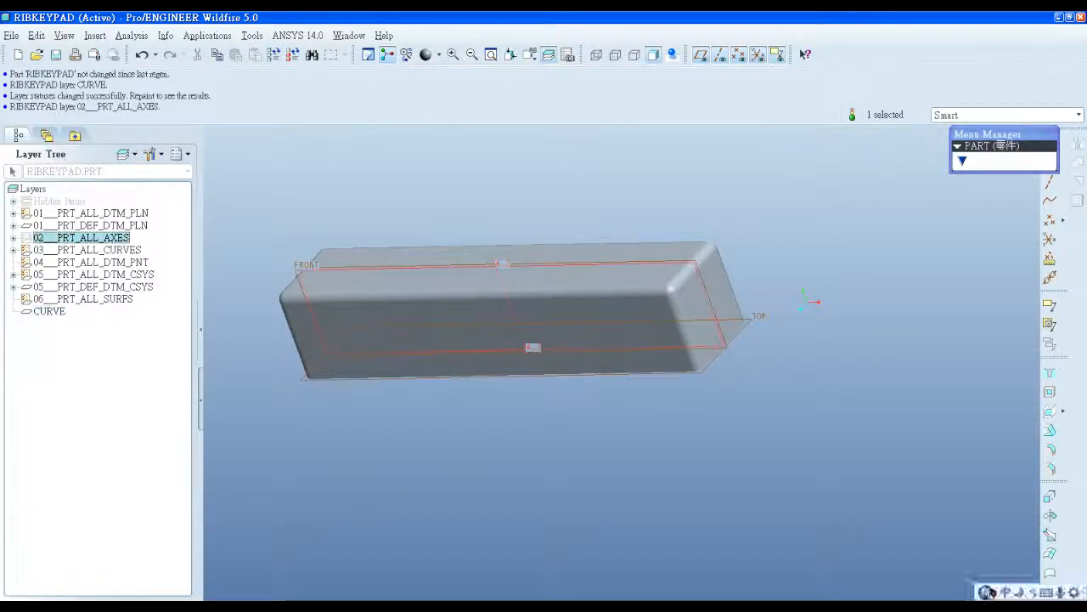
right_click(145, 238)
click(170, 242)
Highlight the contents of the Hidden Items layer, return to the model tree and view the whole key block.
click(51, 201)
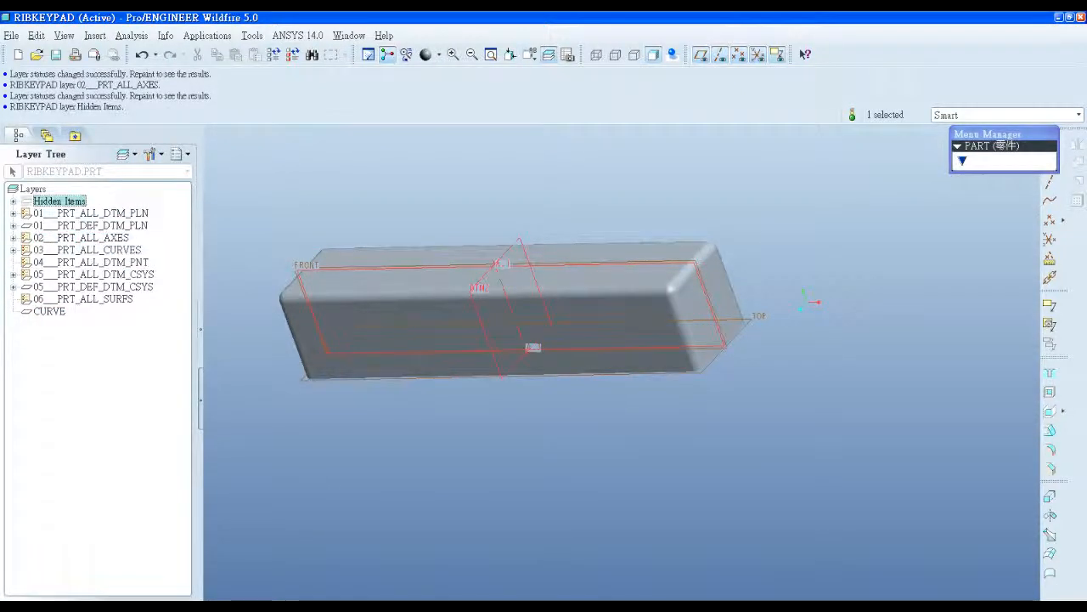
right_click(67, 200)
click(177, 154)
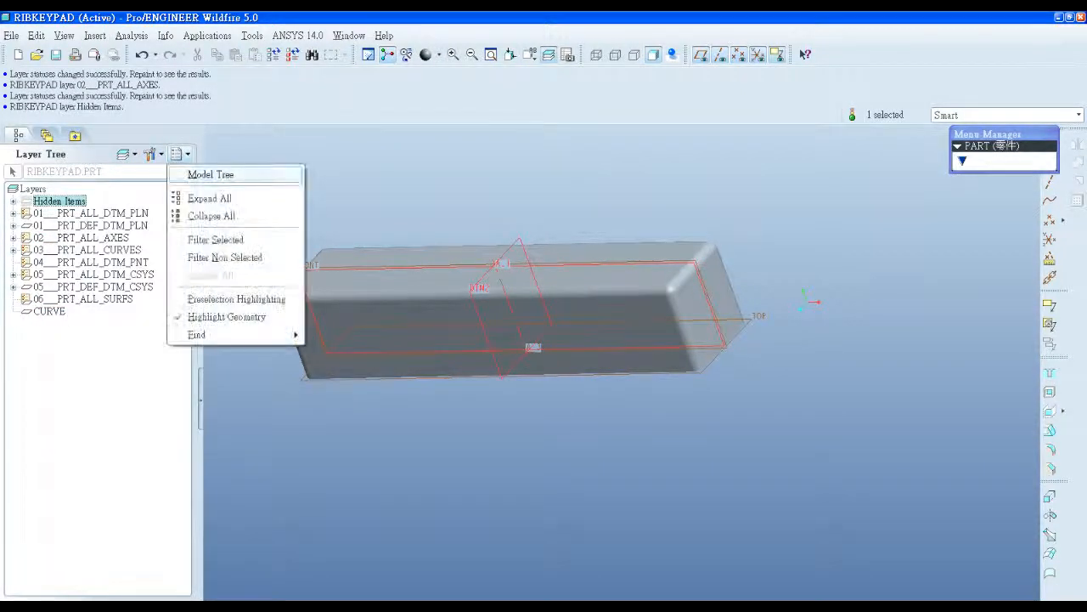
click(212, 177)
middle_drag(510, 314, 450, 272)
shift+middle_drag(807, 304, 542, 183)
click(926, 297)
scroll(541, 183, up, 3)
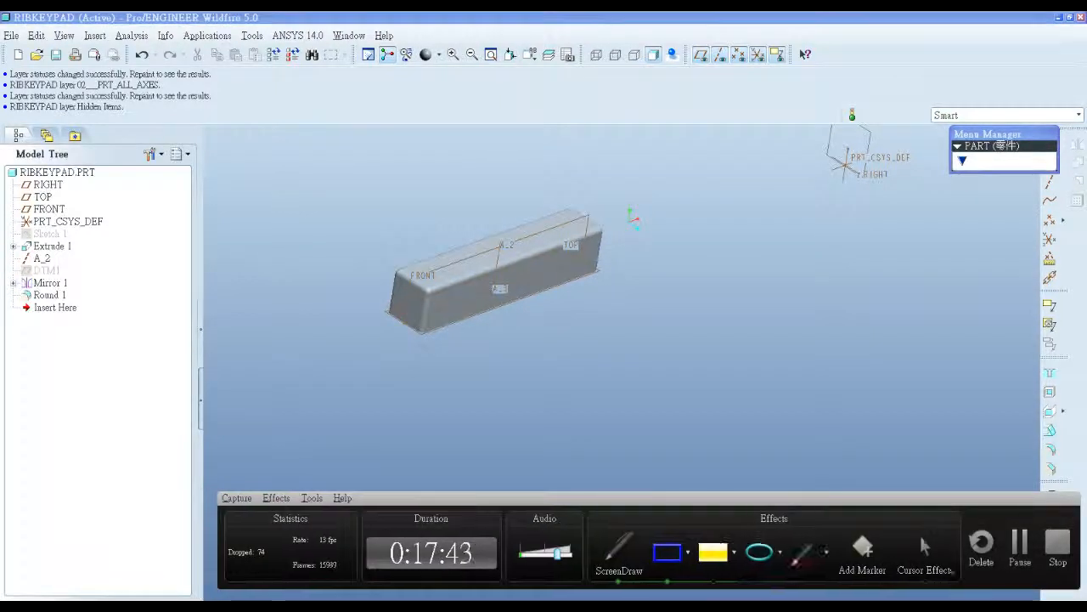
mouse_move(732, 224)
mouse_down()
mouse_move(731, 285)
mouse_move(747, 221)
mouse_up()
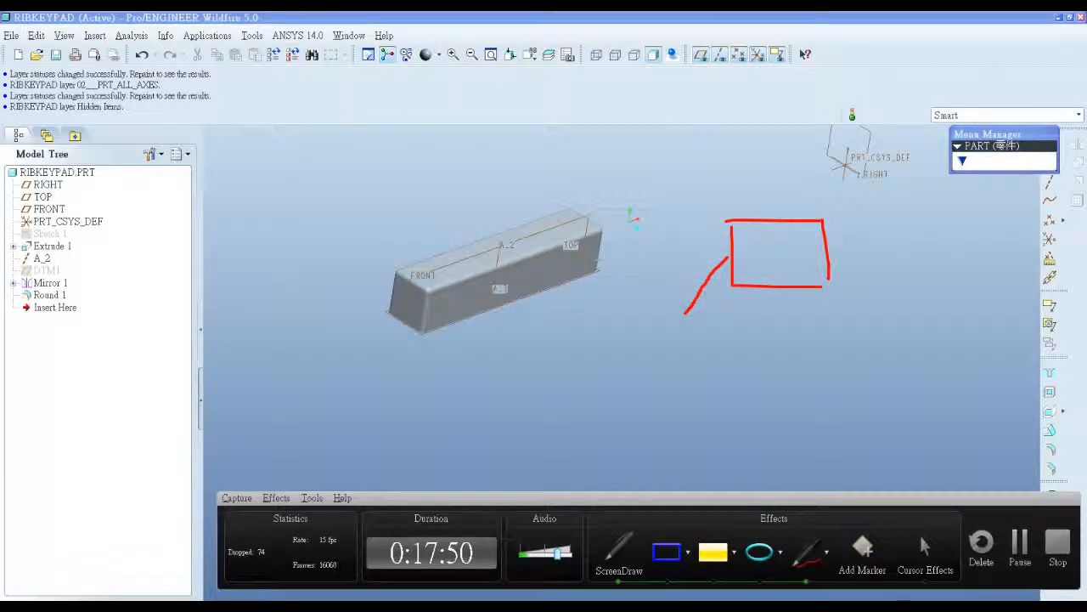
drag(753, 307, 783, 304)
drag(829, 257, 884, 316)
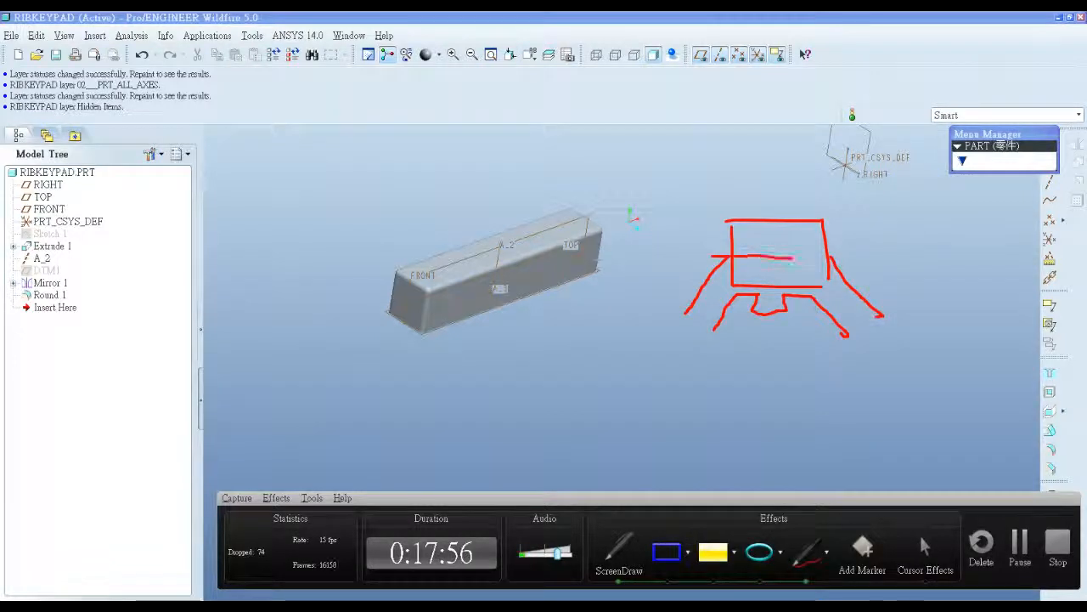
drag(756, 260, 735, 294)
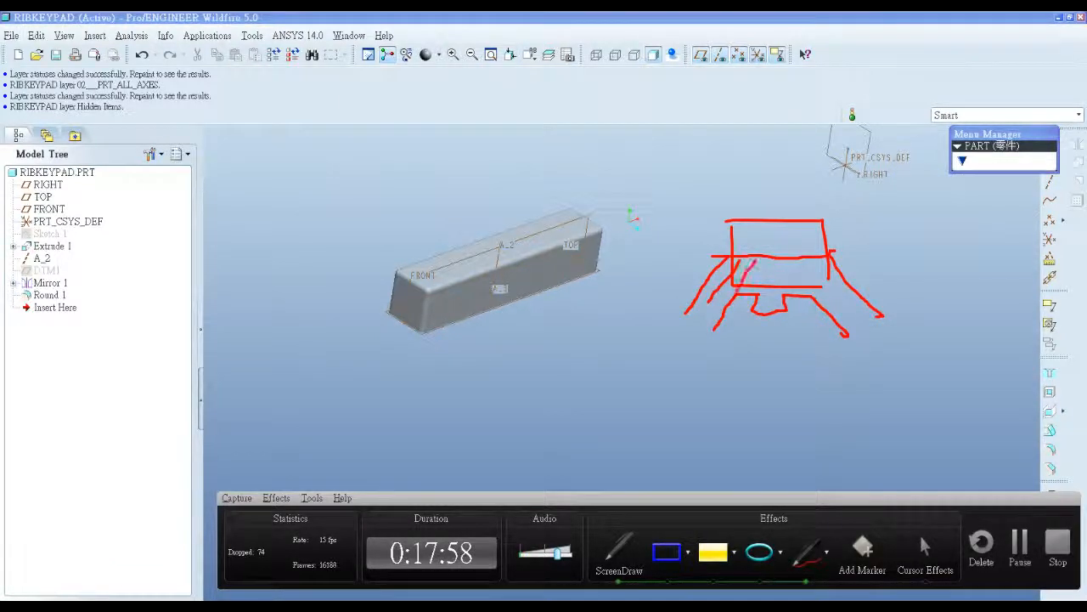
drag(771, 258, 749, 294)
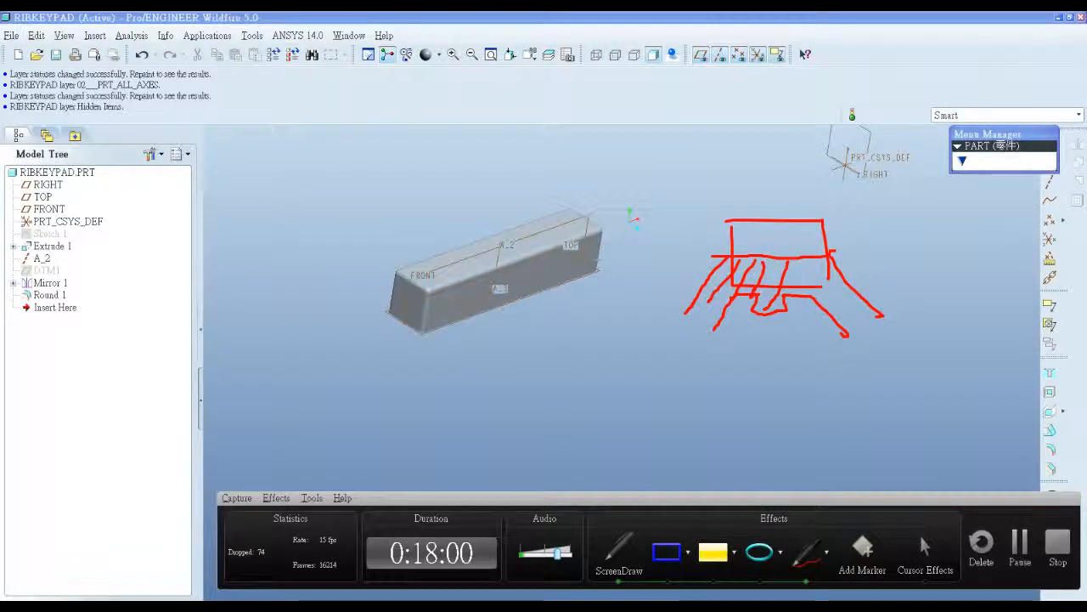
mouse_move(829, 274)
mouse_down()
mouse_move(820, 303)
mouse_move(884, 343)
mouse_up()
mouse_move(691, 333)
mouse_down()
mouse_move(727, 310)
mouse_move(719, 321)
mouse_up()
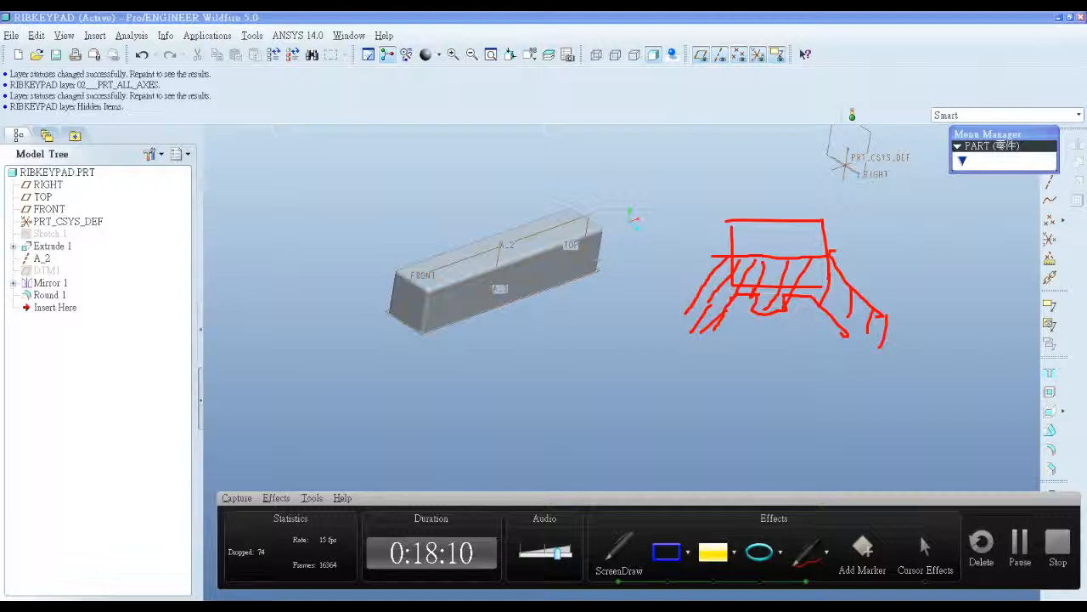
click(826, 552)
mouse_move(818, 590)
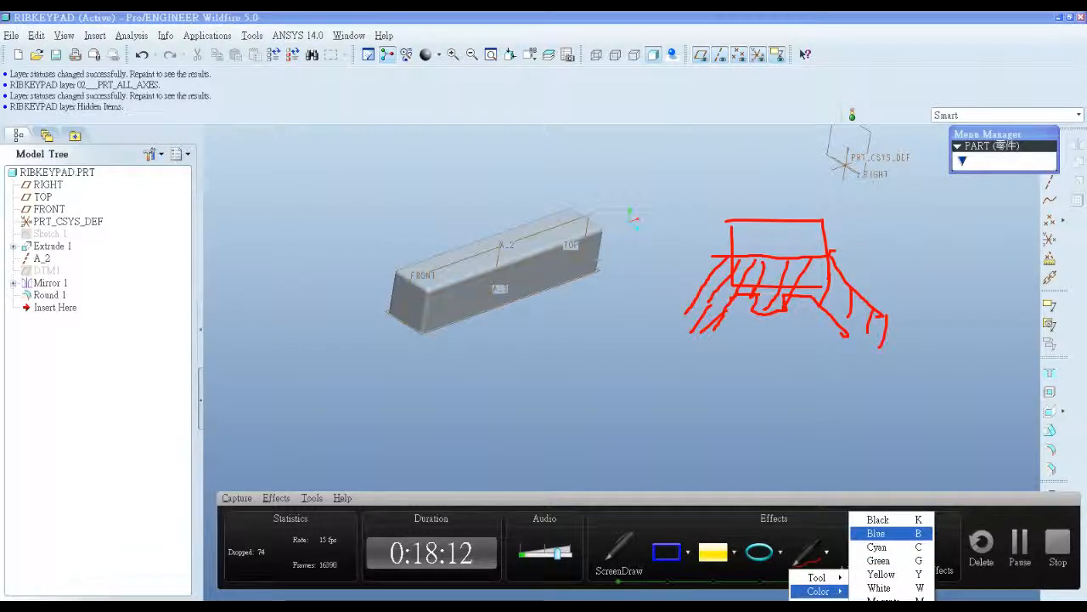
click(876, 533)
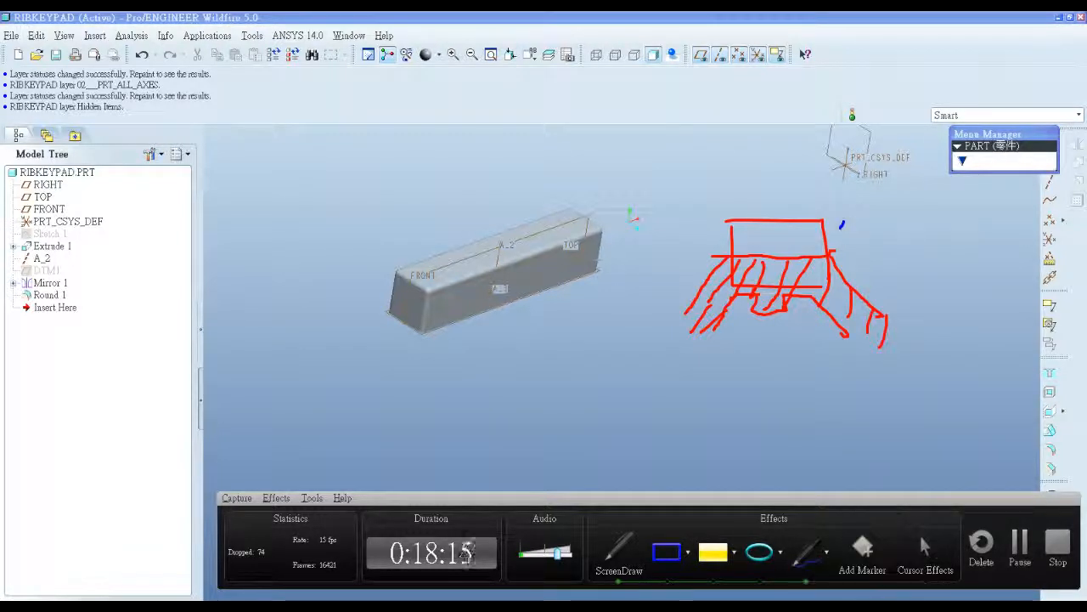
mouse_move(841, 223)
mouse_down()
mouse_move(841, 251)
mouse_move(868, 251)
mouse_move(848, 242)
mouse_up()
mouse_move(908, 217)
mouse_down()
mouse_move(935, 231)
mouse_move(941, 255)
mouse_up()
drag(943, 218, 962, 219)
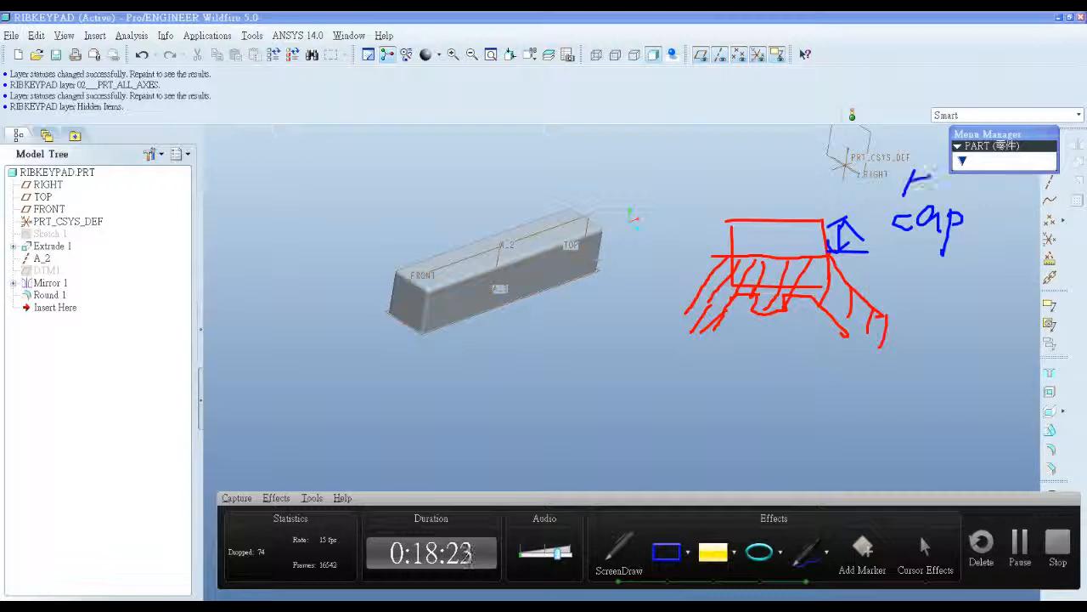
drag(952, 181, 958, 212)
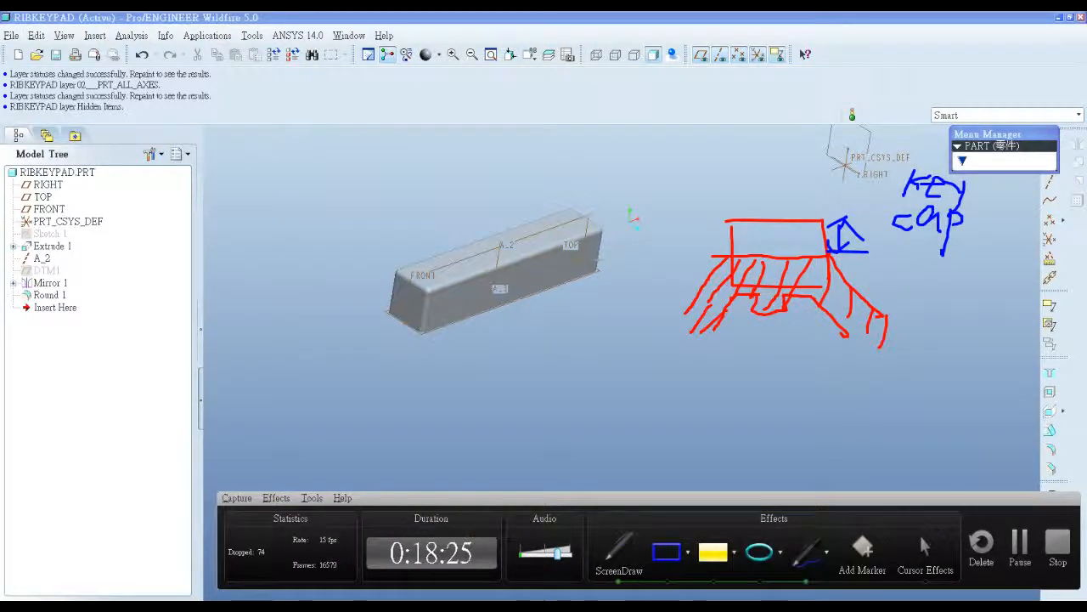
key(Escape)
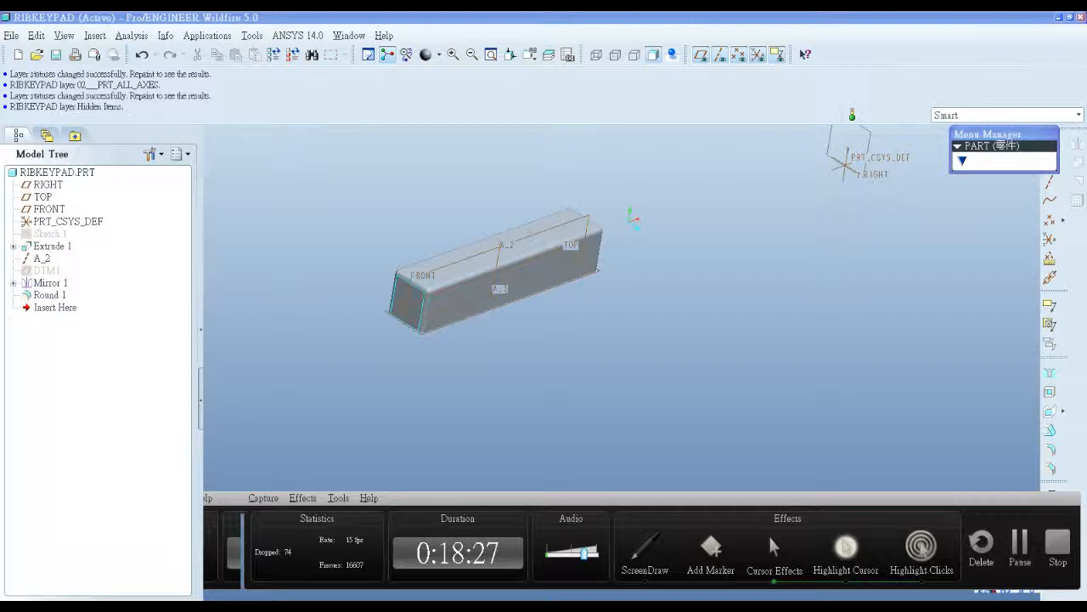
Examine the key block from several angles and highlight its TOP datum plane.
middle_drag(413, 289, 406, 268)
scroll(406, 268, down, 3)
click(656, 228)
middle_drag(656, 228, 801, 192)
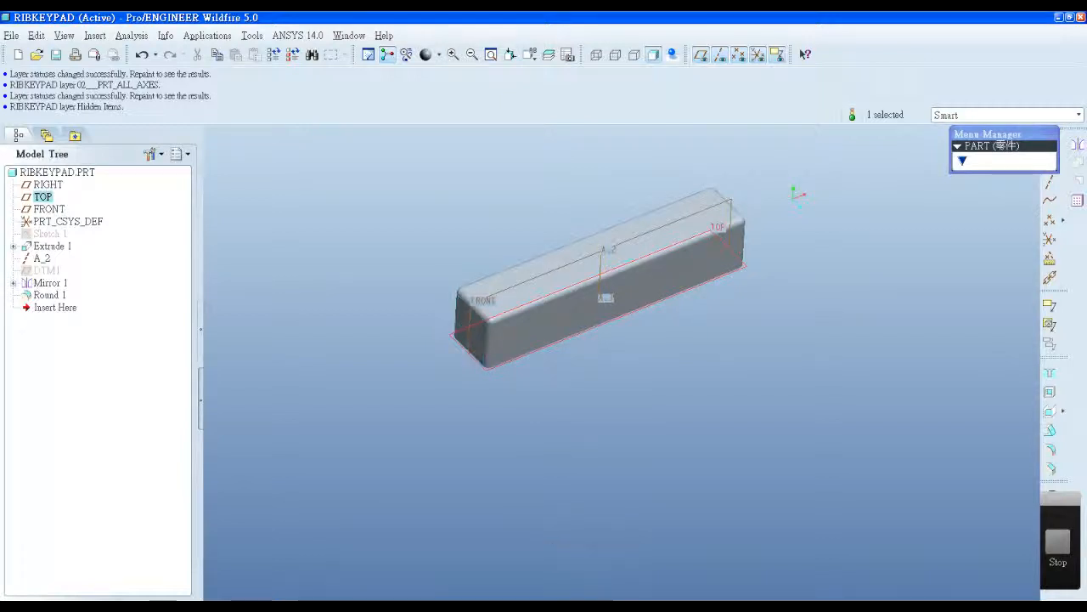
scroll(501, 367, down, 3)
scroll(508, 379, up, 2)
click(508, 378)
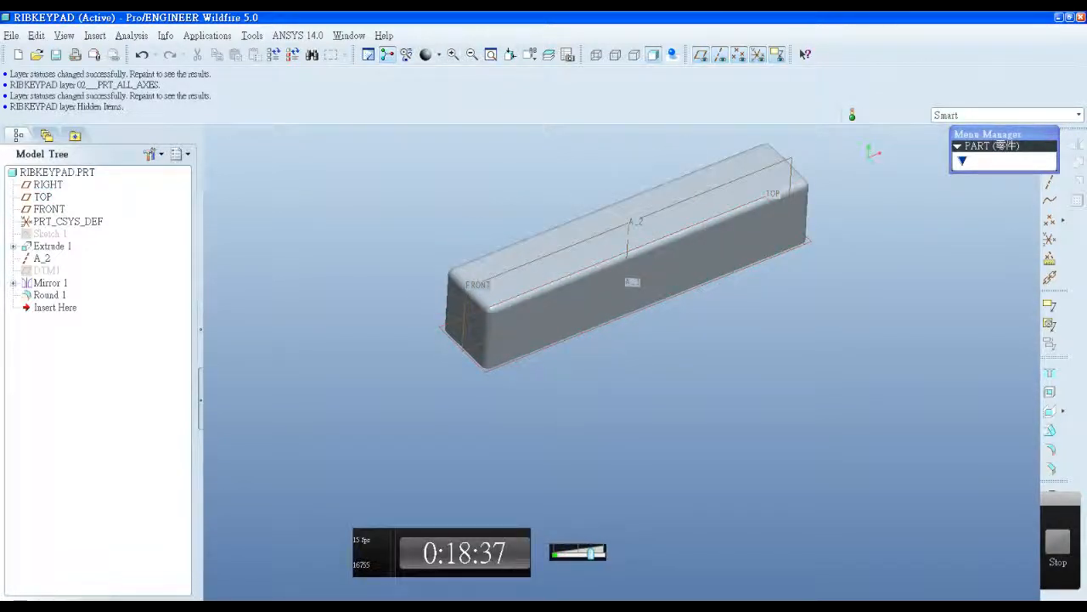
scroll(510, 377, up, 1)
scroll(509, 376, down, 1)
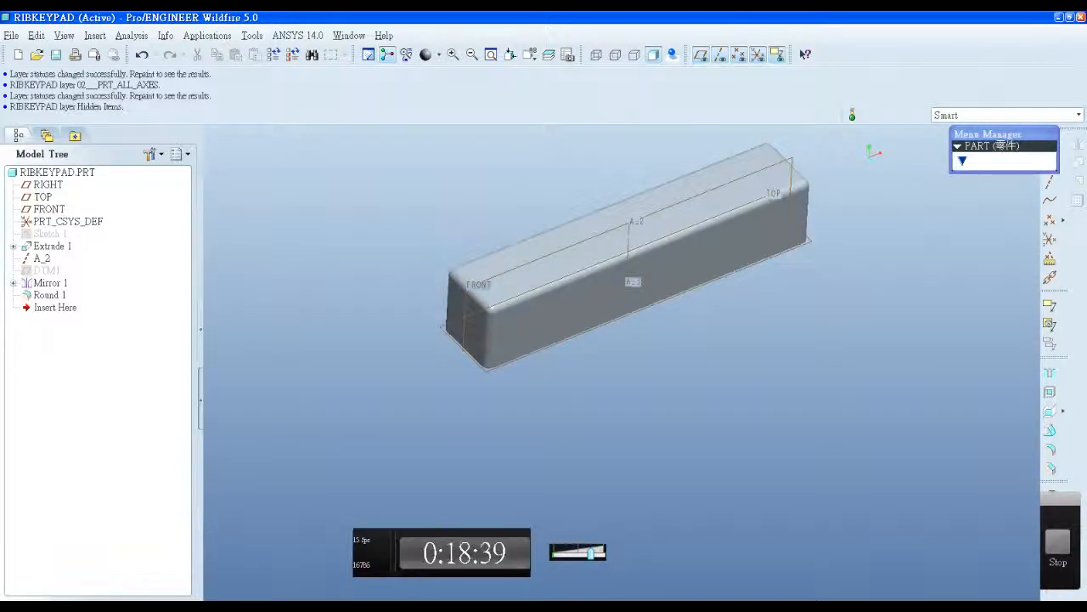
Highlight the TOP datum plane, then switch to the Word document and review the learning points of the rib style keypad design.
click(42, 197)
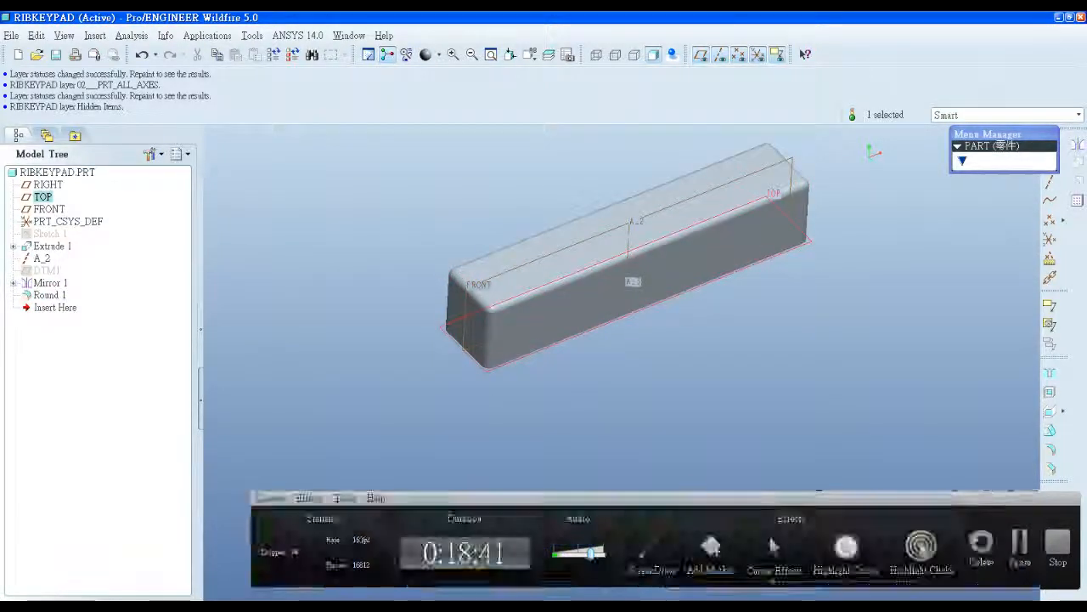
click(123, 597)
scroll(537, 340, down, 3)
scroll(537, 340, up, 2)
scroll(537, 340, up, 1)
scroll(537, 340, down, 2)
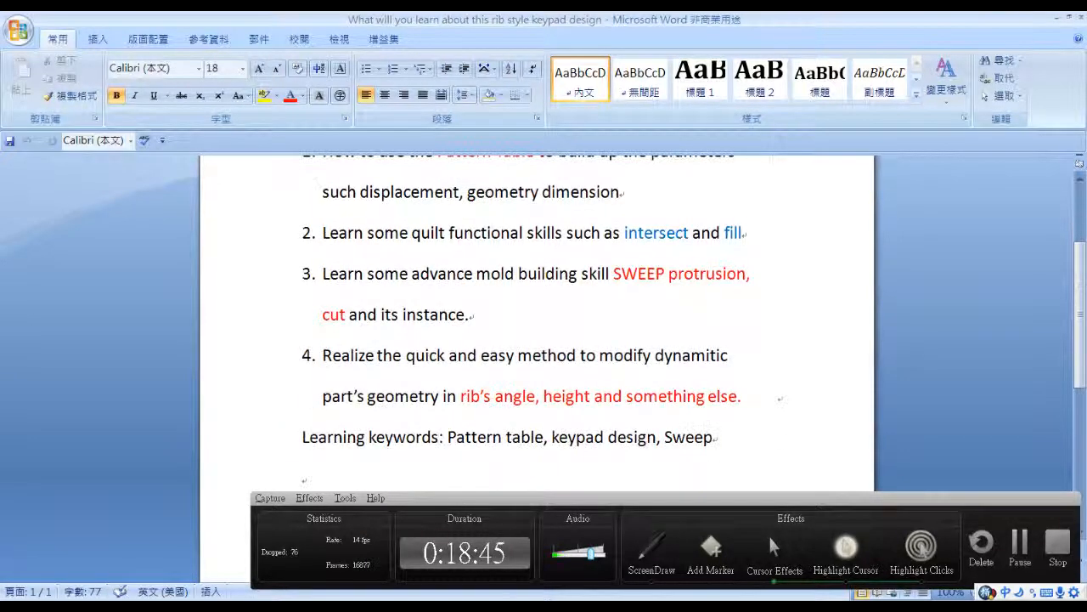
scroll(537, 340, up, 2)
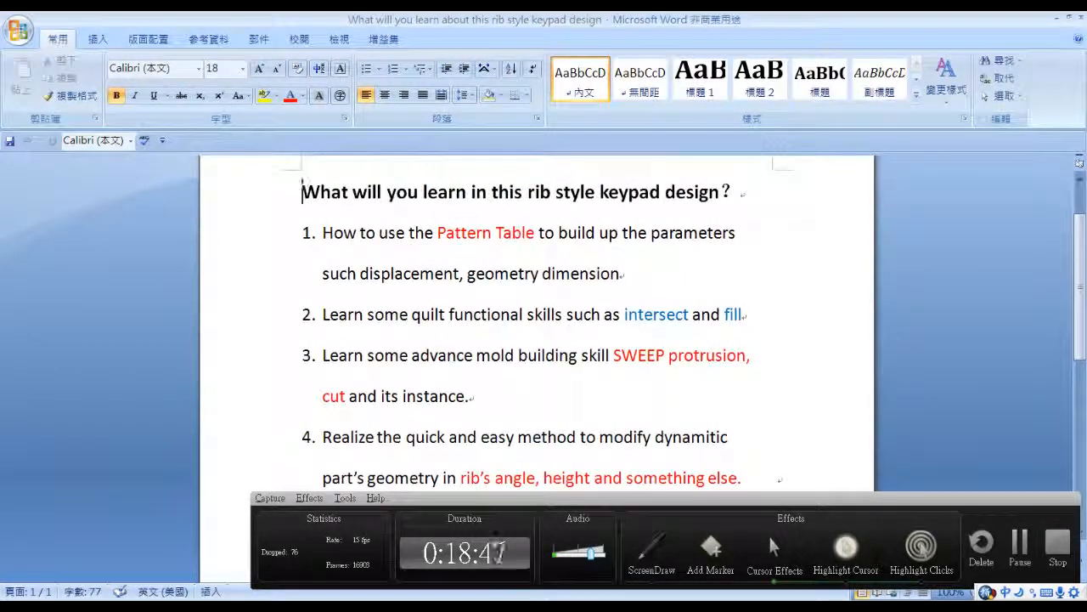
scroll(537, 340, down, 3)
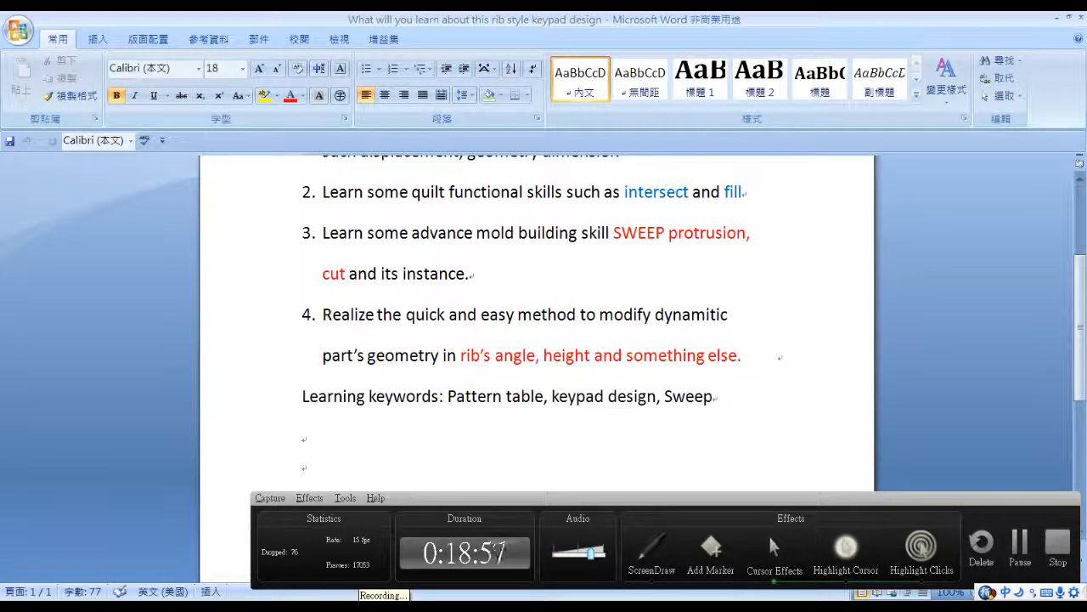
Switch back to Pro/ENGINEER and create a datum plane offset 3.00 from the TOP plane through the key block.
click(451, 605)
scroll(553, 400, up, 2)
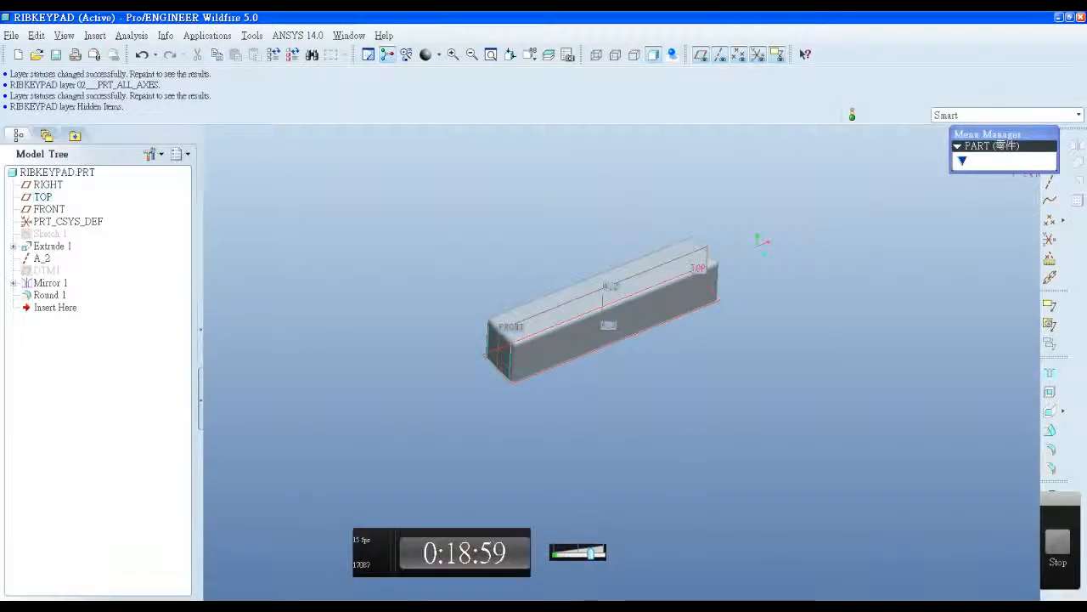
scroll(522, 364, down, 2)
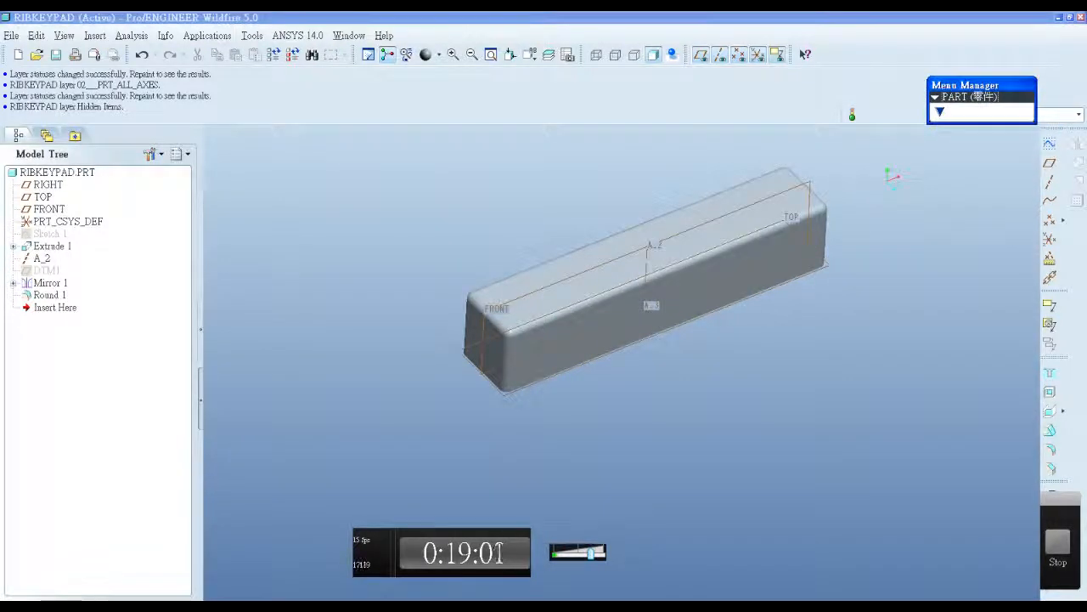
click(1050, 162)
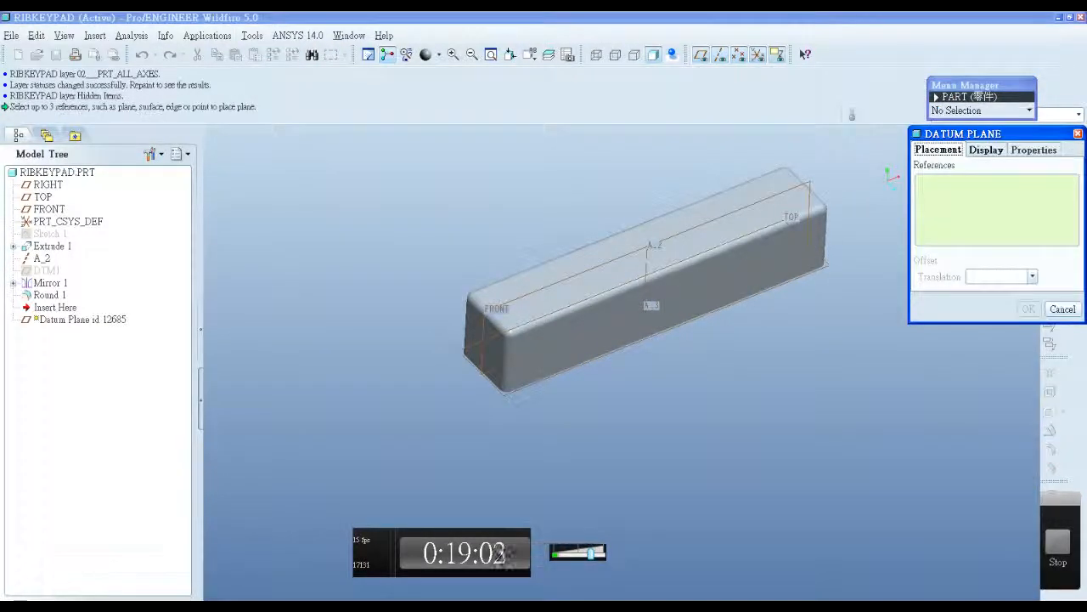
click(42, 197)
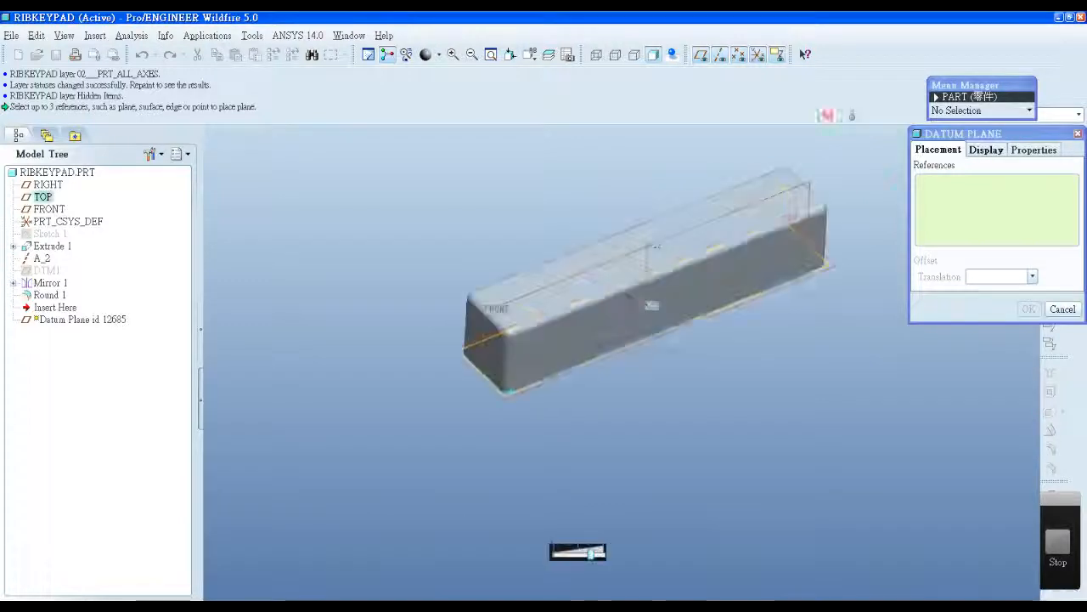
drag(643, 306, 645, 295)
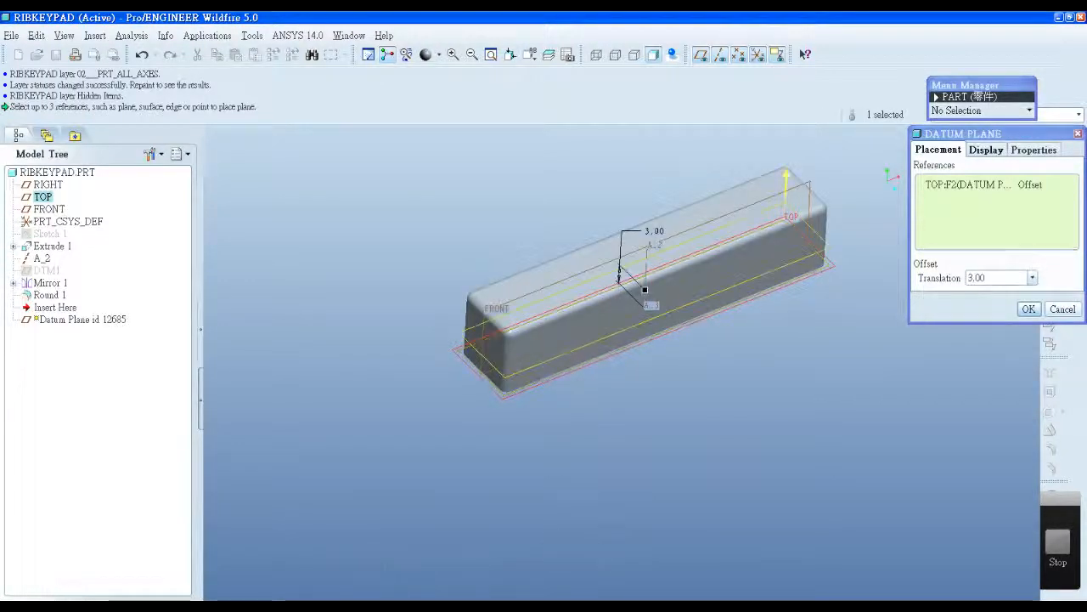
middle_click(645, 296)
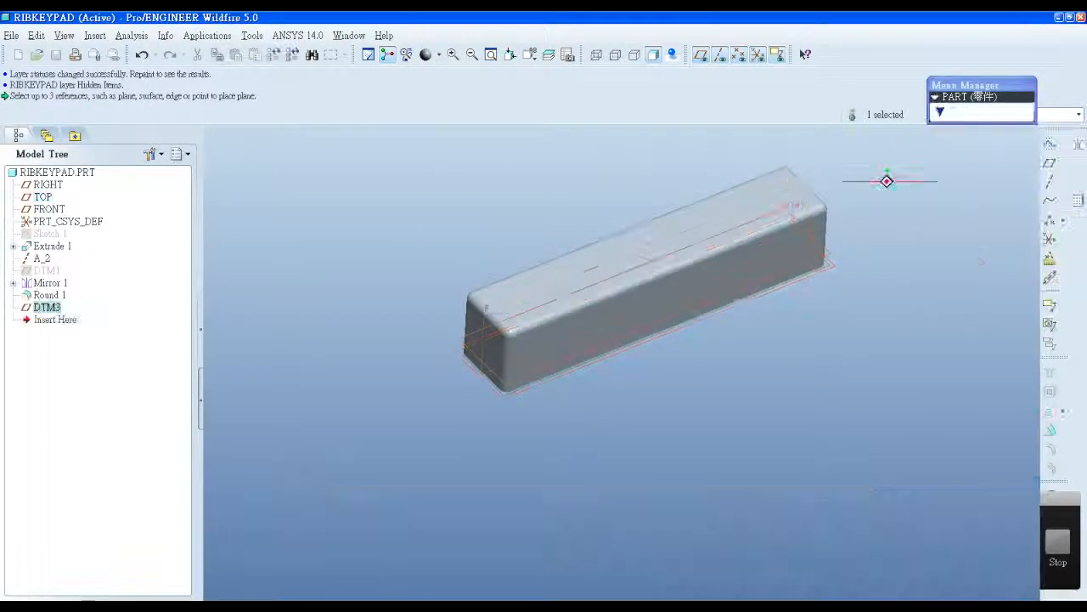
middle_drag(645, 296, 680, 255)
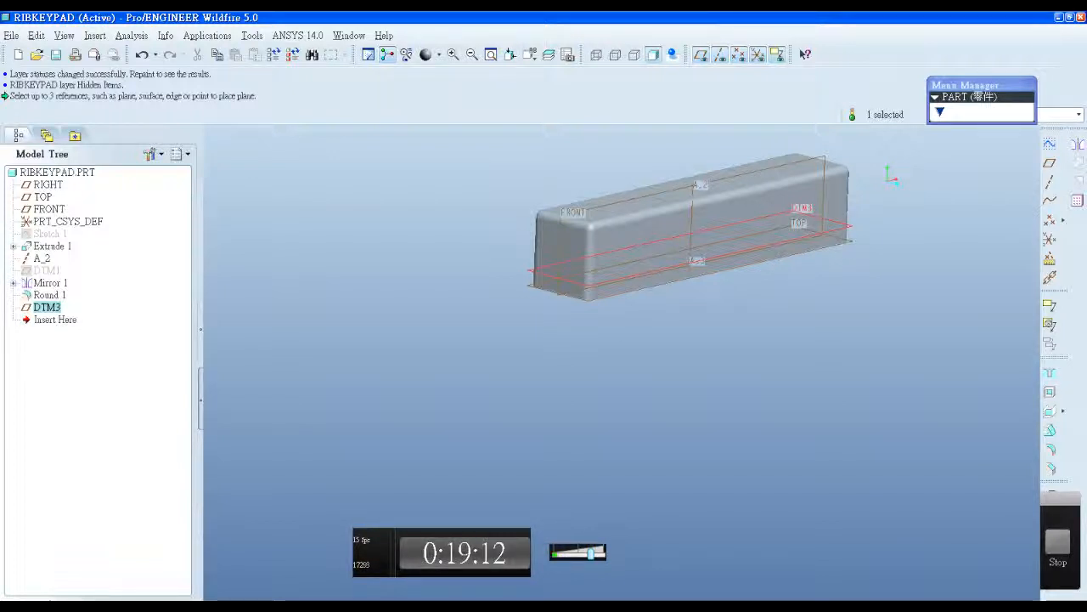
click(1050, 143)
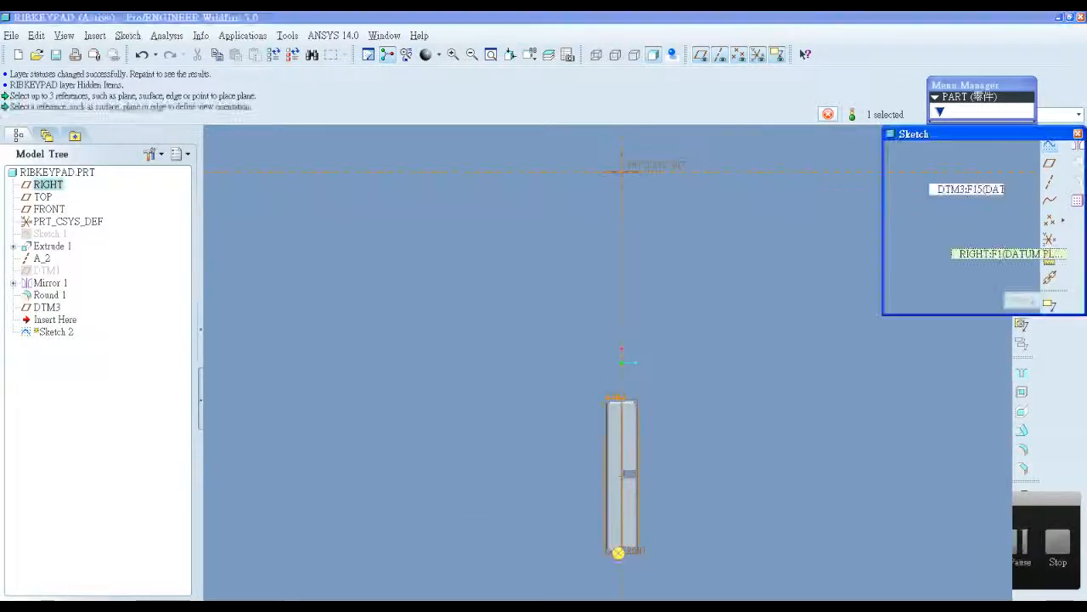
click(1063, 300)
click(516, 338)
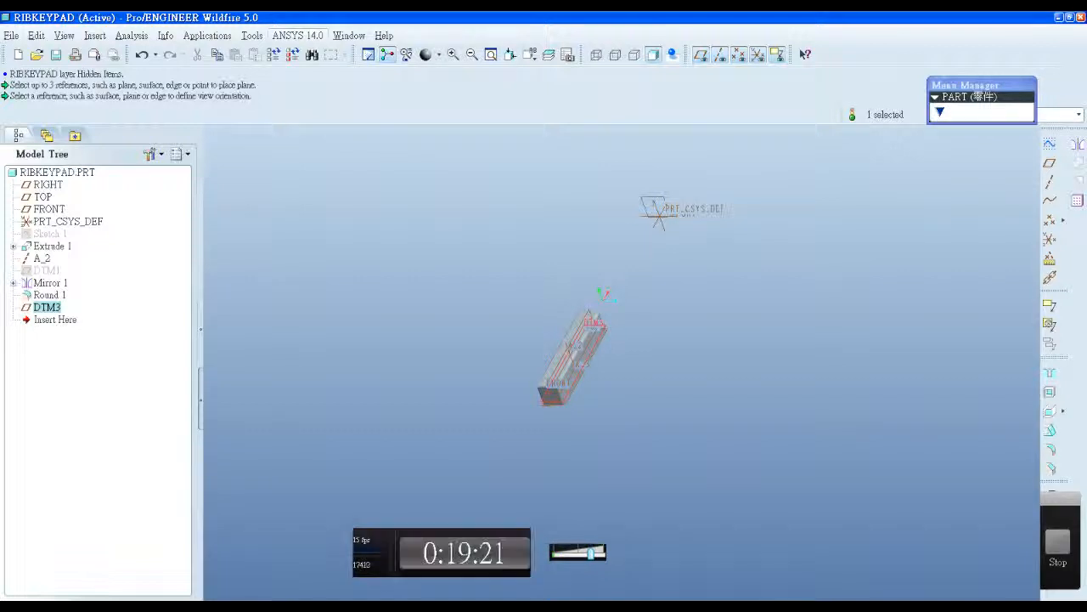
Start a Sweep protrusion and choose to sketch its trajectory.
click(94, 35)
mouse_move(110, 199)
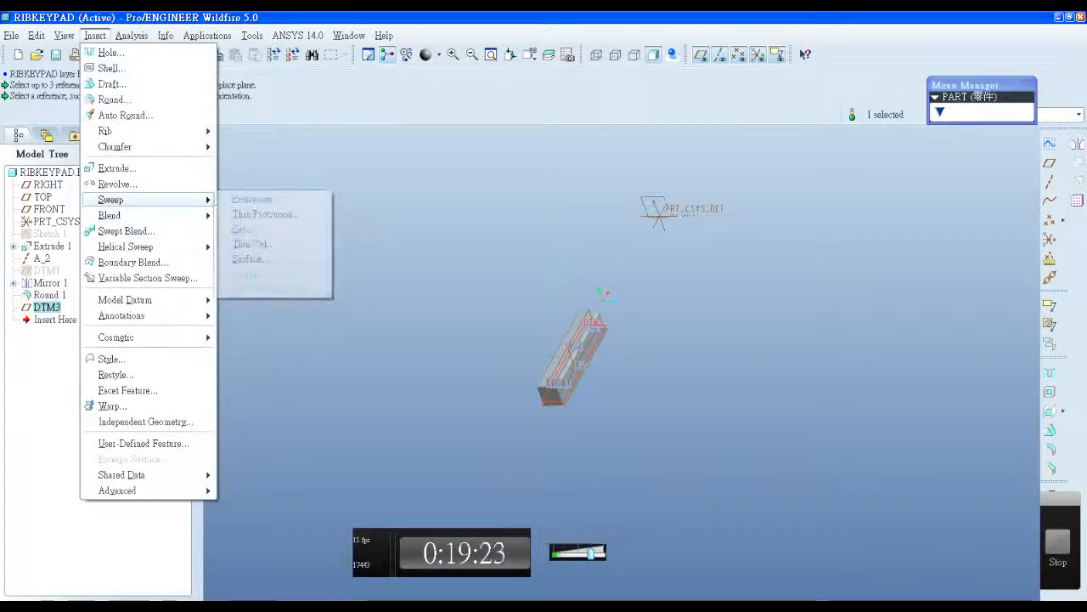
click(255, 198)
scroll(604, 333, down, 5)
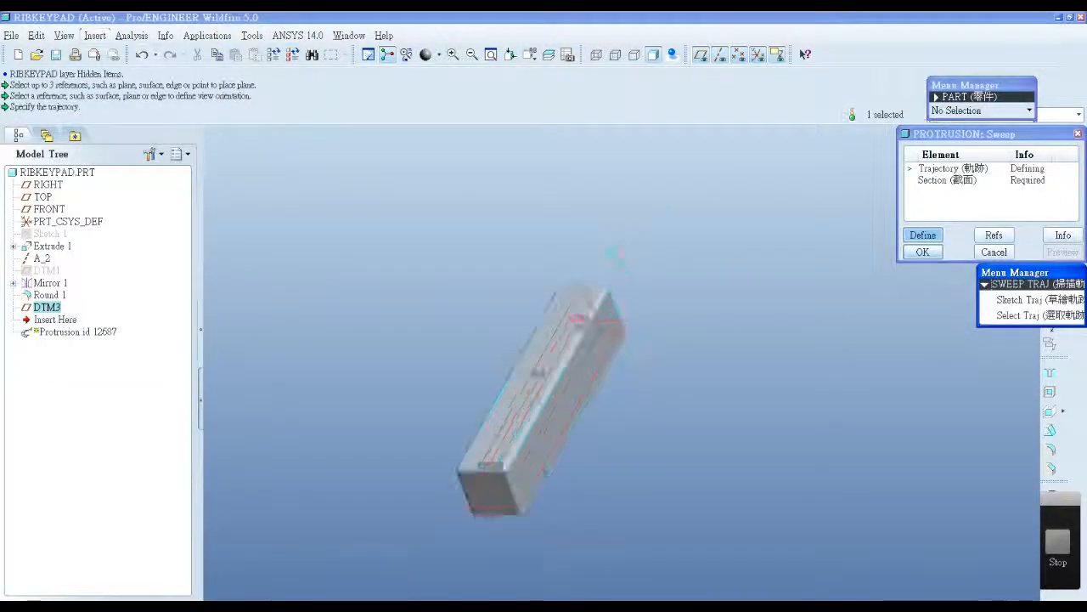
scroll(790, 302, up, 3)
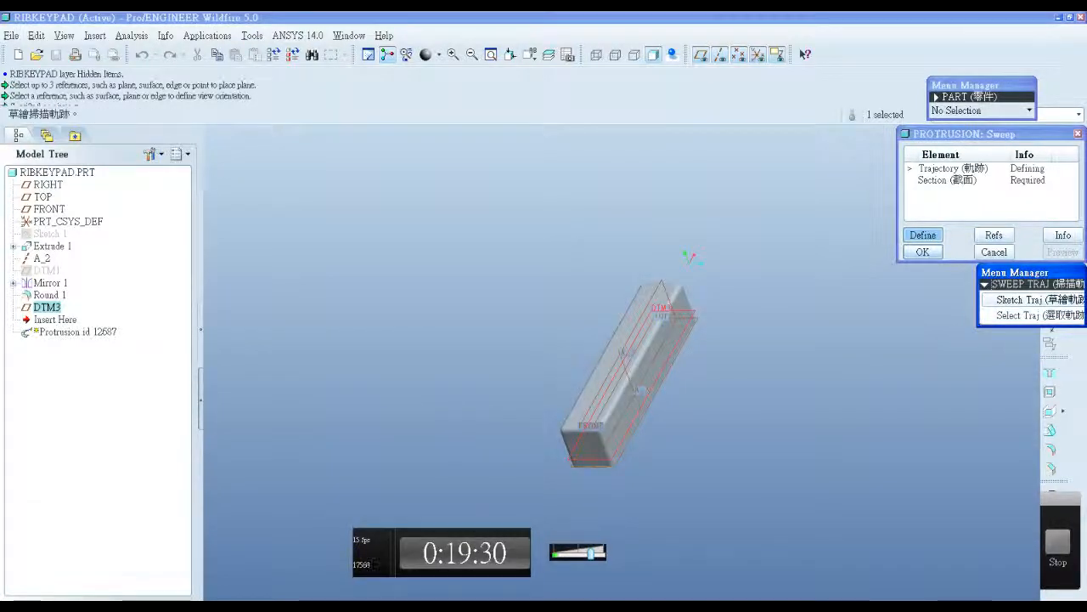
click(1032, 299)
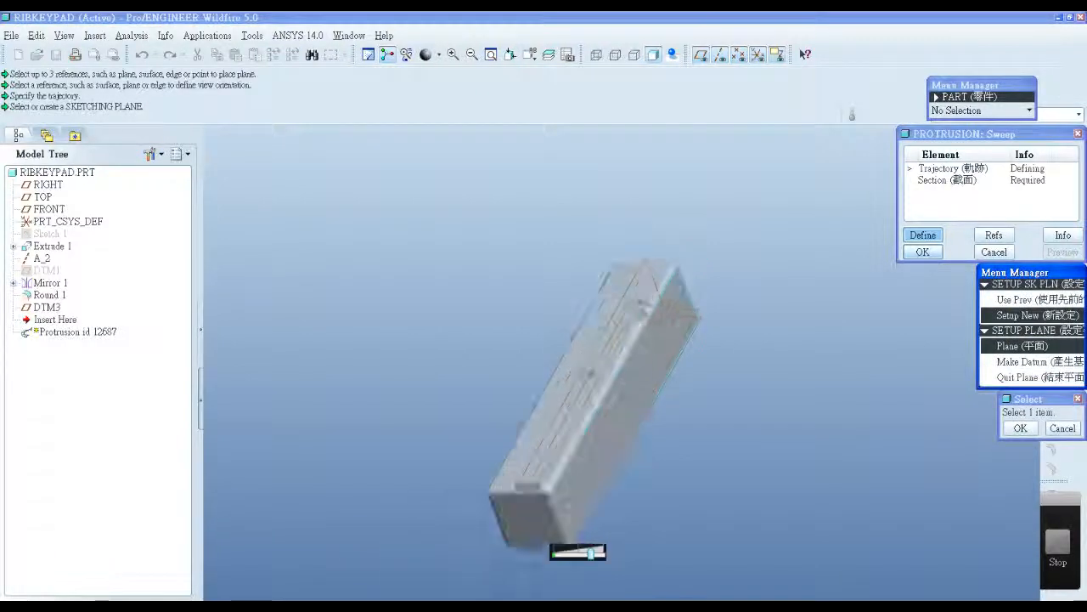
Set datum plane DTM3 as the trajectory's sketching plane, accept the viewing direction and enter the sketch.
click(47, 306)
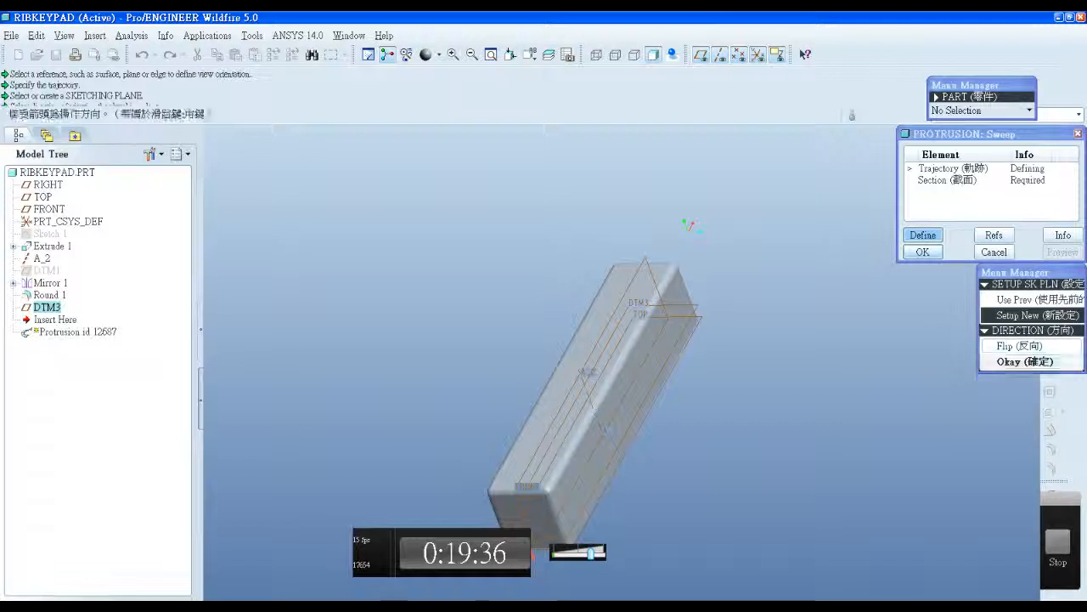
scroll(652, 429, up, 3)
scroll(652, 428, down, 1)
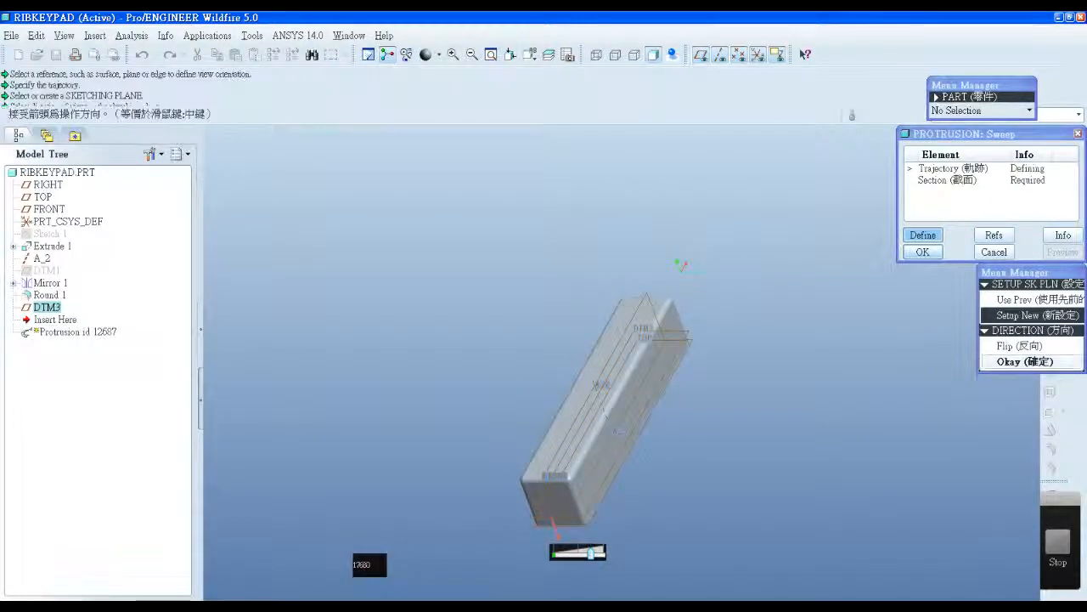
click(1026, 361)
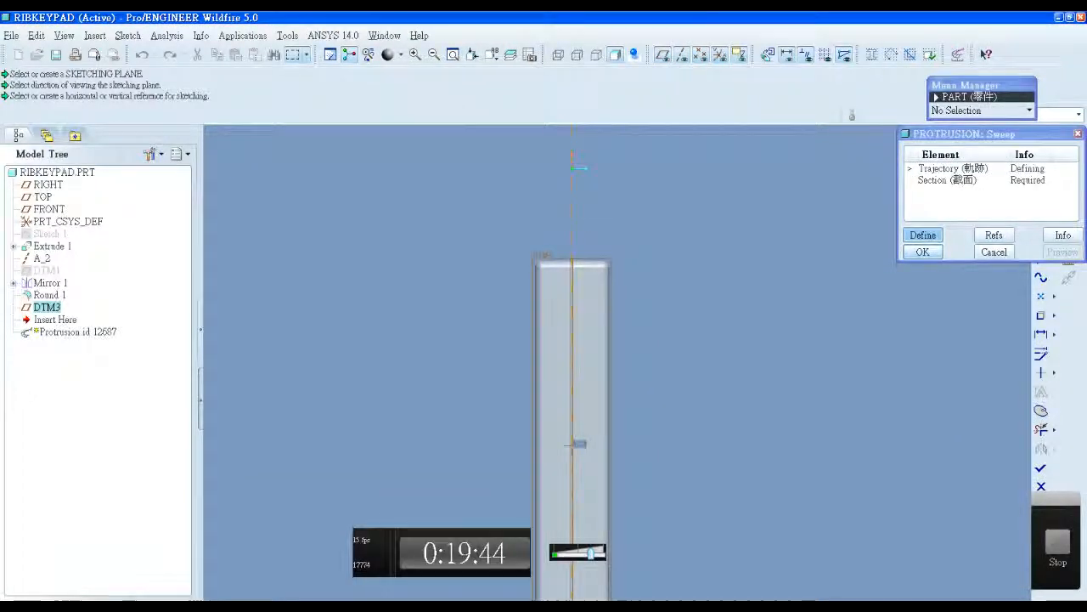
click(1041, 315)
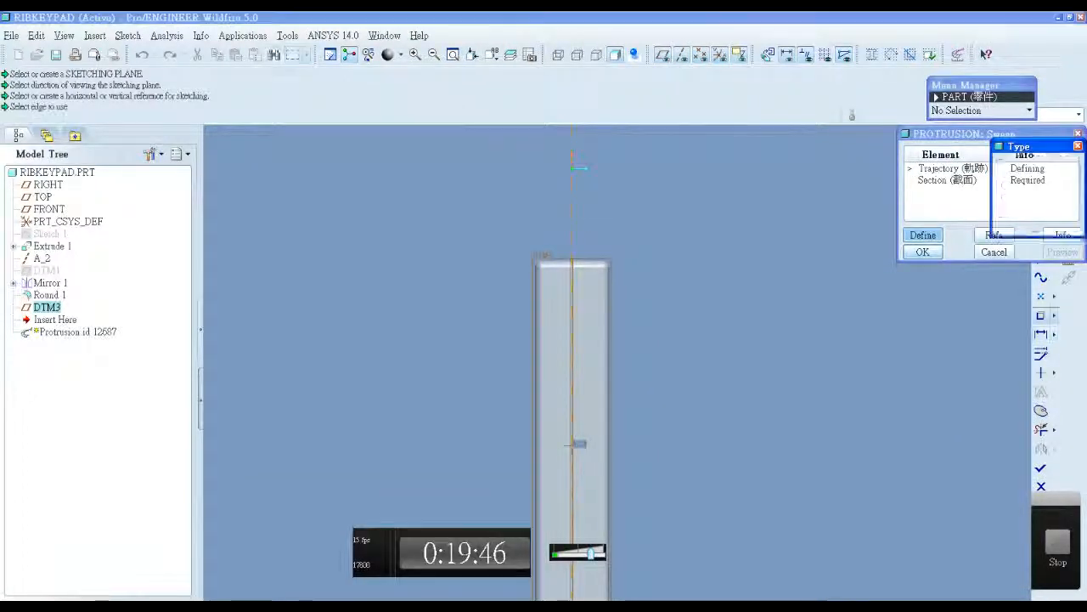
click(1007, 185)
scroll(637, 267, down, 3)
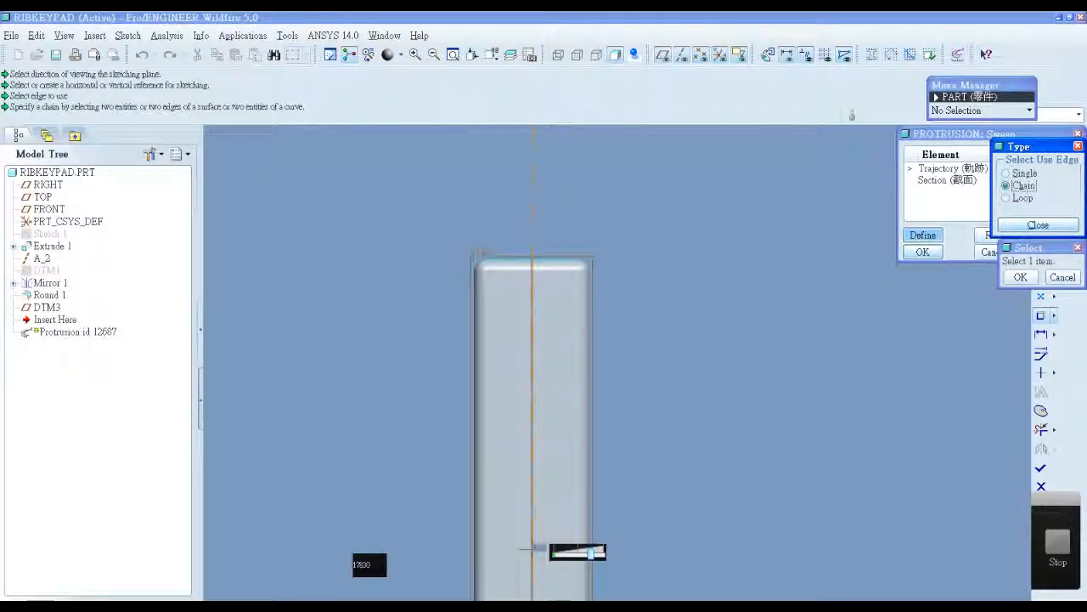
click(1038, 224)
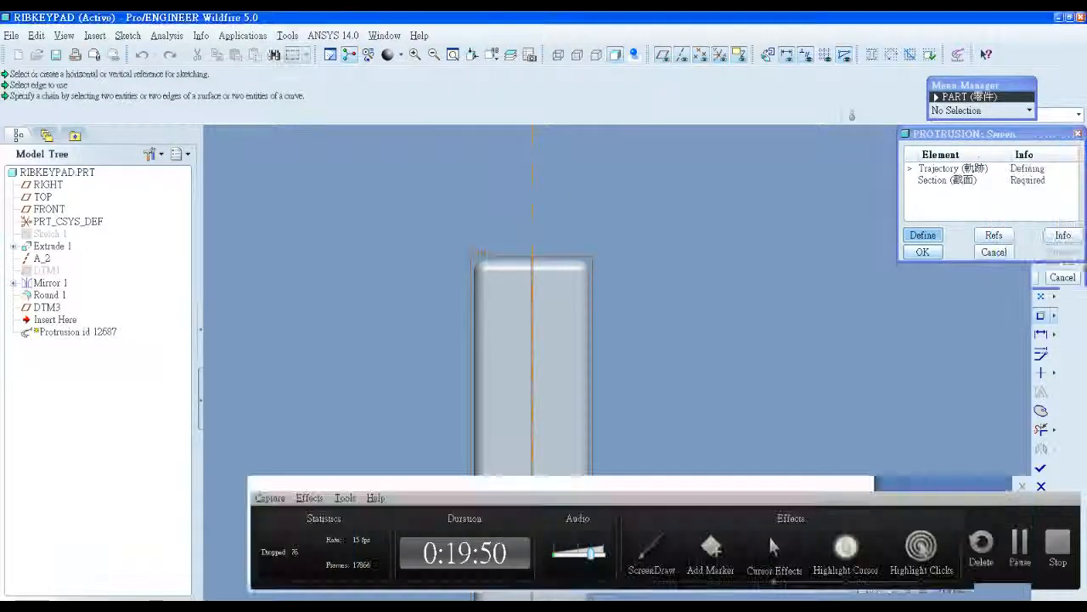
Start an edge offset of type Chain for the sweep trajectory and pick the key block's short end edge.
click(1055, 315)
click(1000, 315)
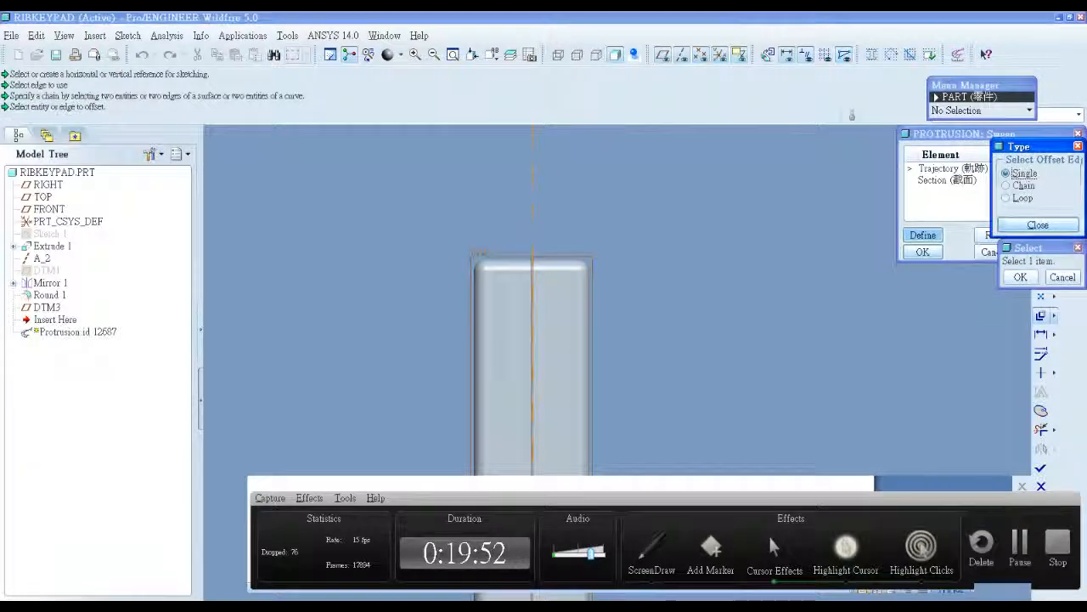
click(553, 259)
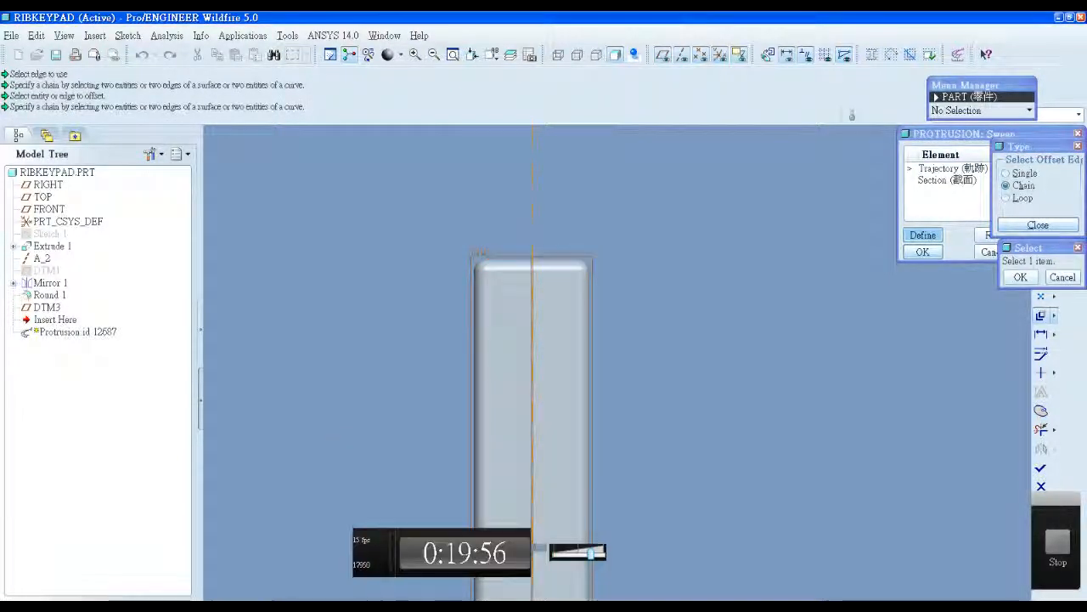
click(552, 259)
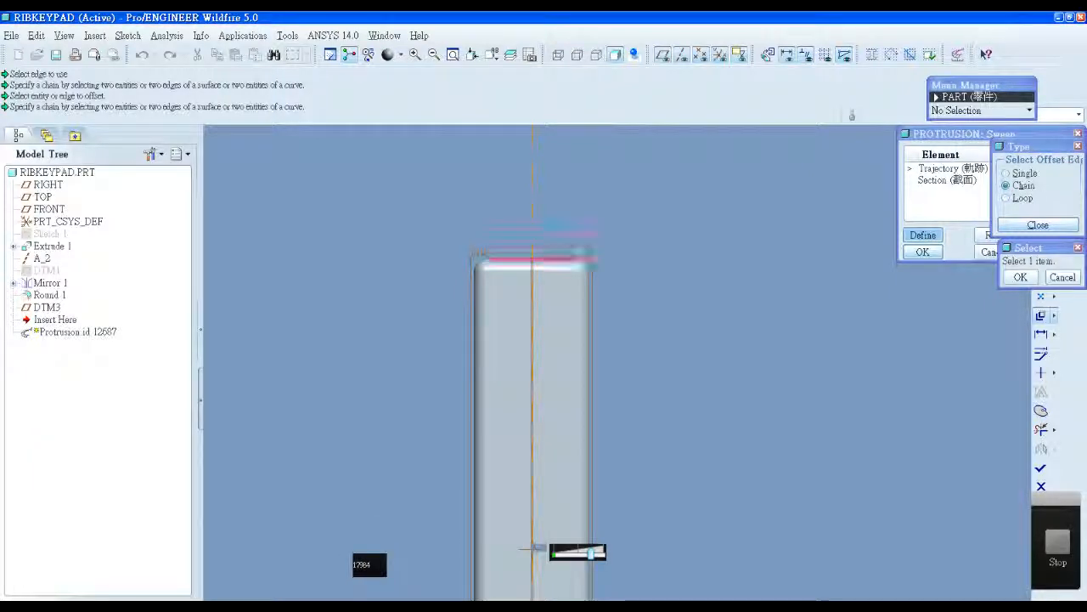